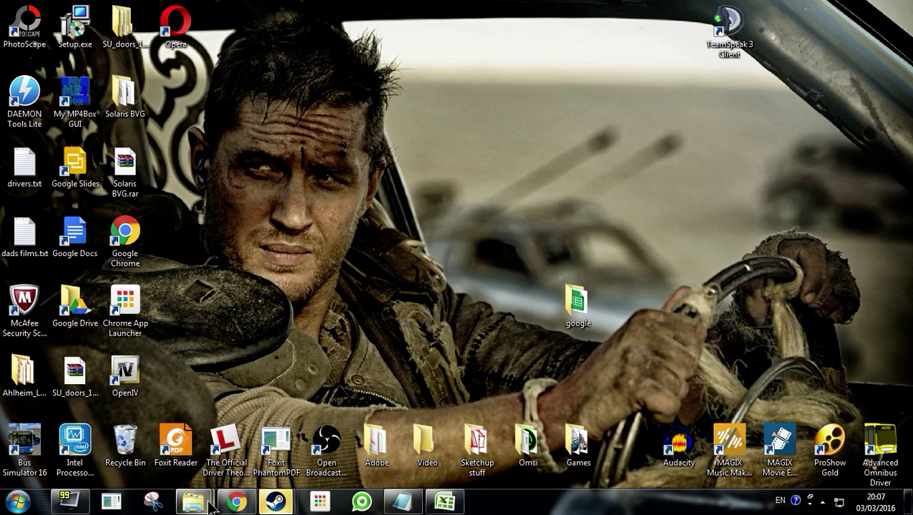
# Bring up the South_London_Map folder and view the start of the open ailists.cfg file at full window size
pyautogui.moveTo(208, 505)
pyautogui.click(246, 428)
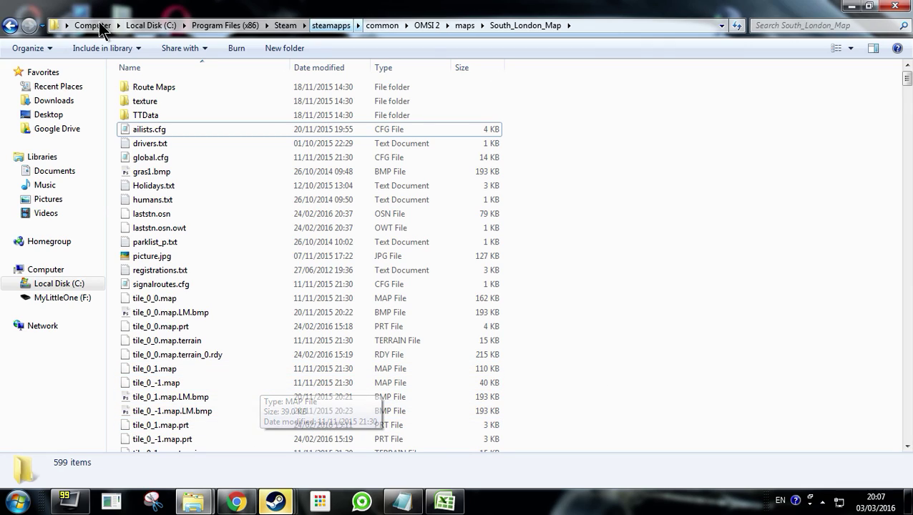
pyautogui.click(403, 501)
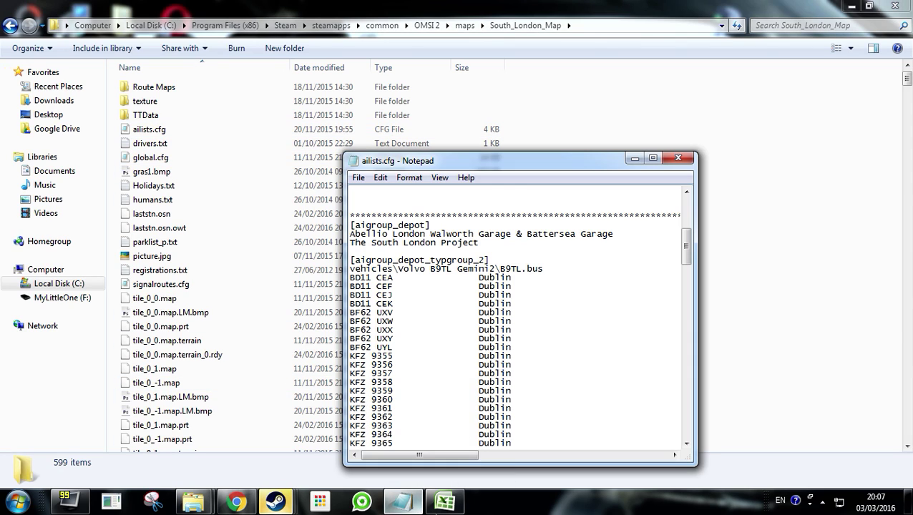
pyautogui.click(652, 158)
pyautogui.scroll(9, 250, 199)
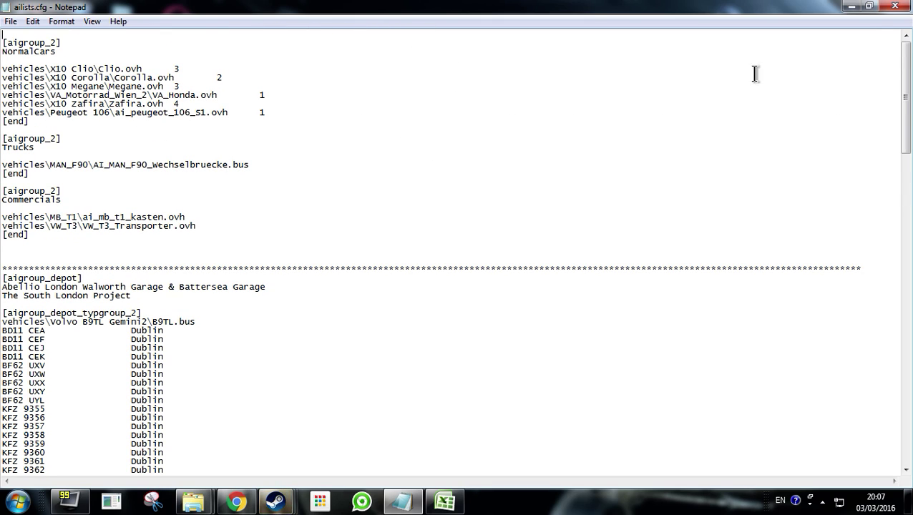
pyautogui.click(869, 6)
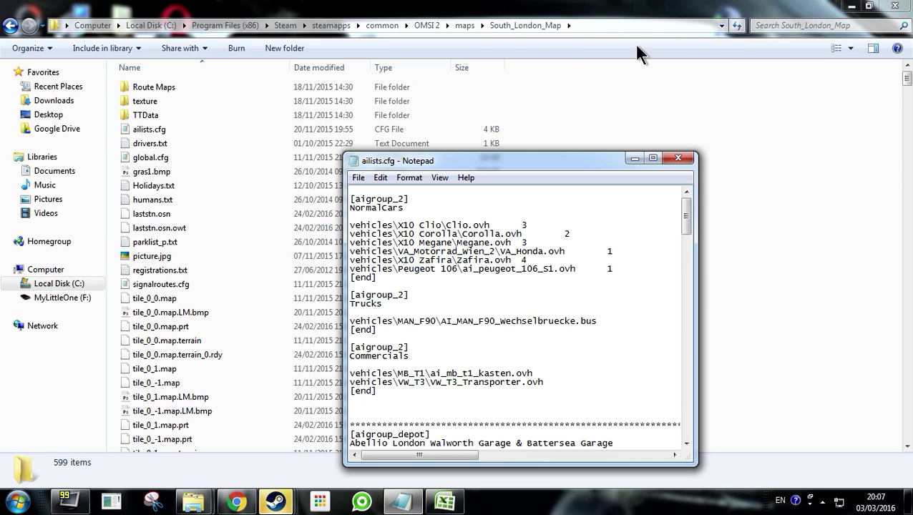
# Go back to the OMSI 2 maps folder, look through the installed maps and open South_London_Map
pyautogui.click(202, 142)
pyautogui.click(10, 25)
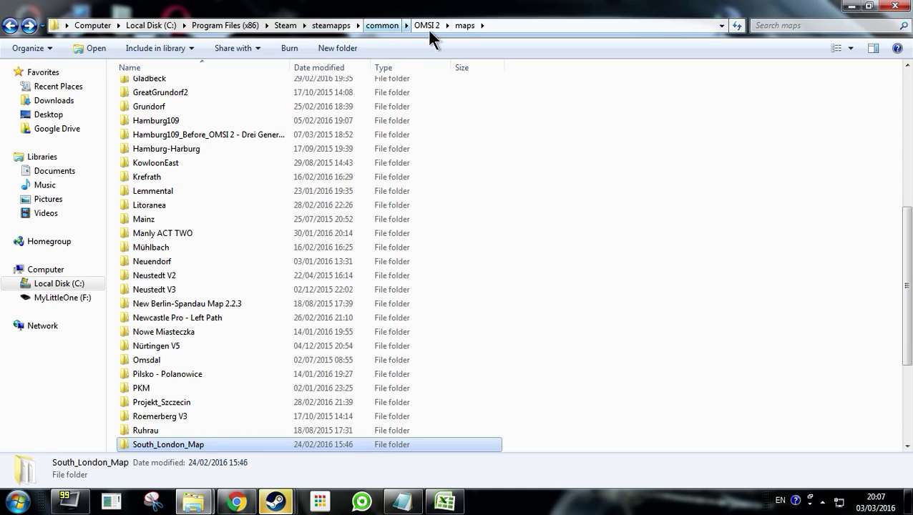
pyautogui.scroll(8, 214, 272)
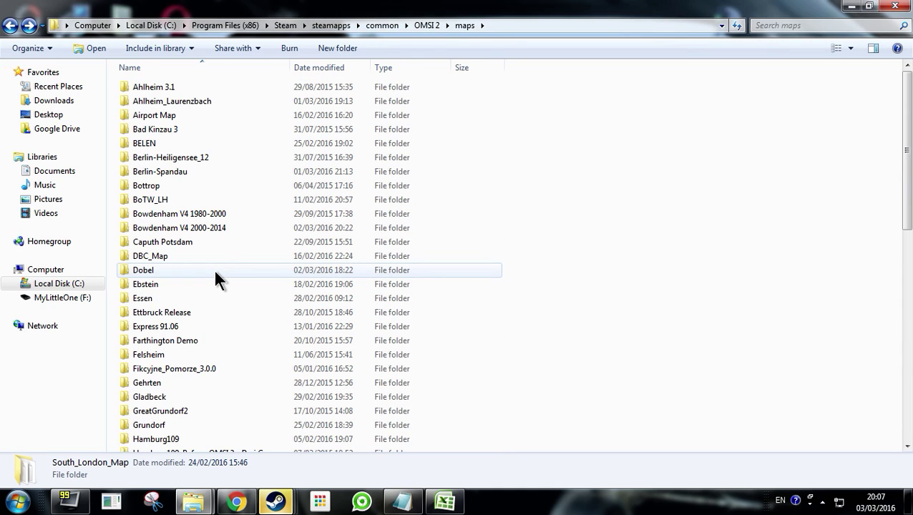
pyautogui.scroll(-11, 214, 258)
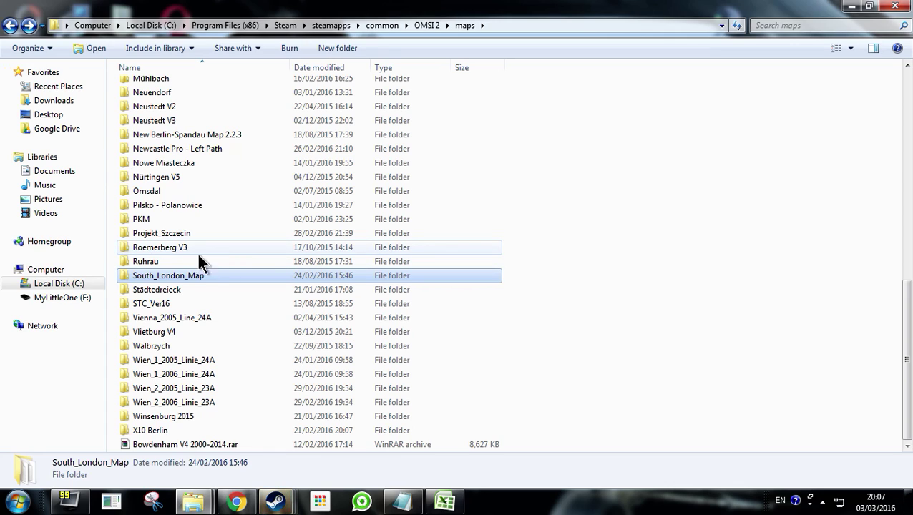
pyautogui.doubleClick(153, 276)
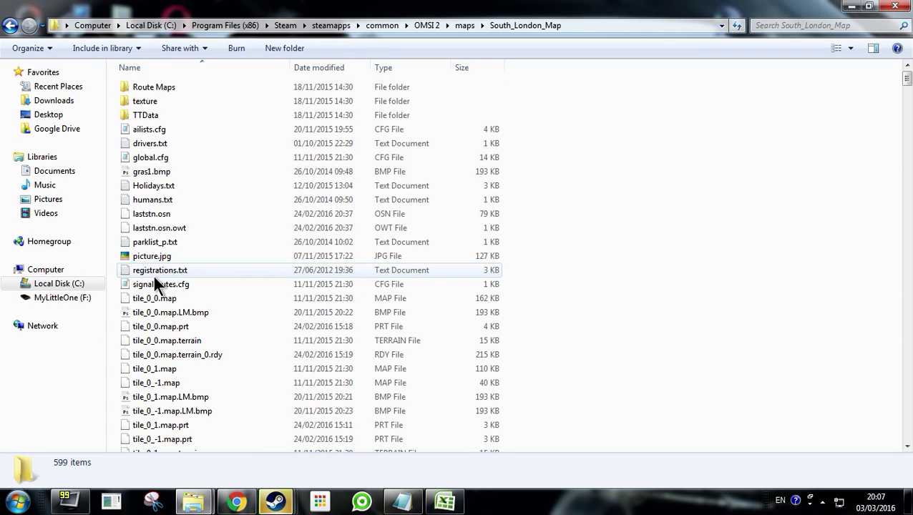
# Open ailists.cfg from the South_London_Map folder and maximize its window
pyautogui.doubleClick(154, 129)
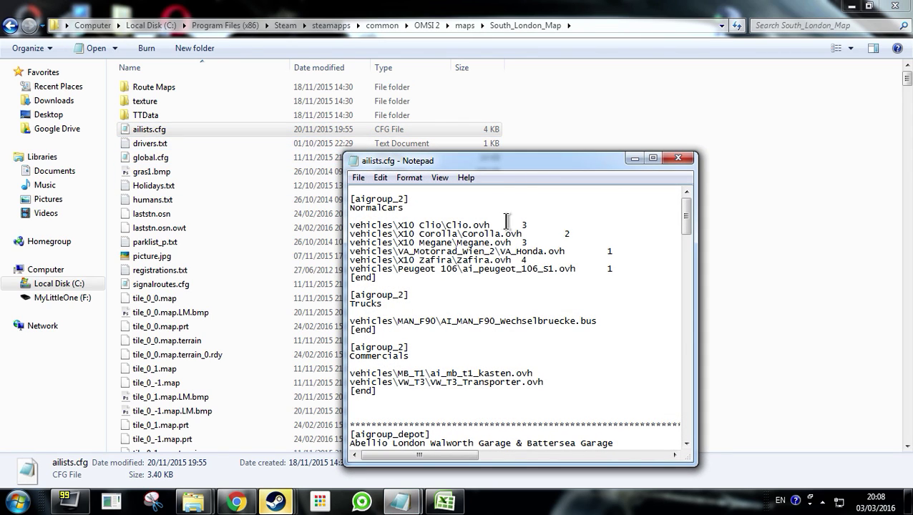
pyautogui.click(634, 158)
pyautogui.click(398, 501)
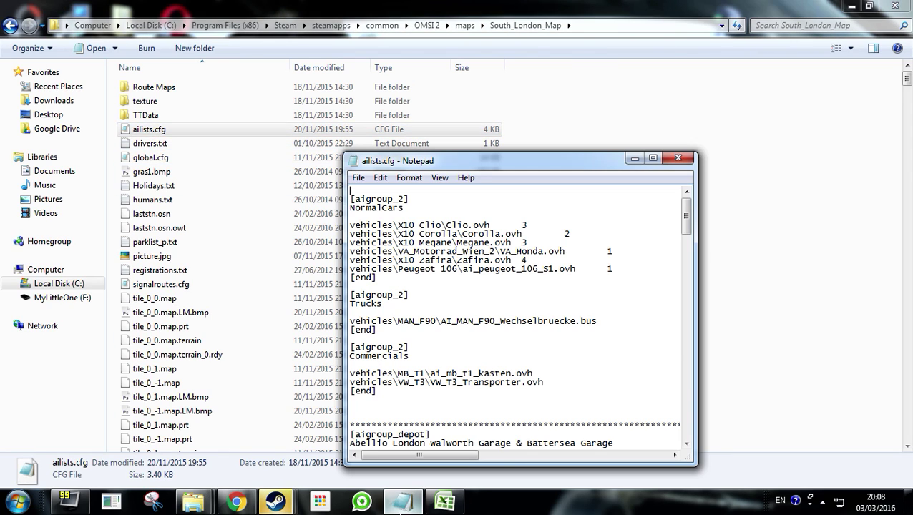
pyautogui.click(653, 158)
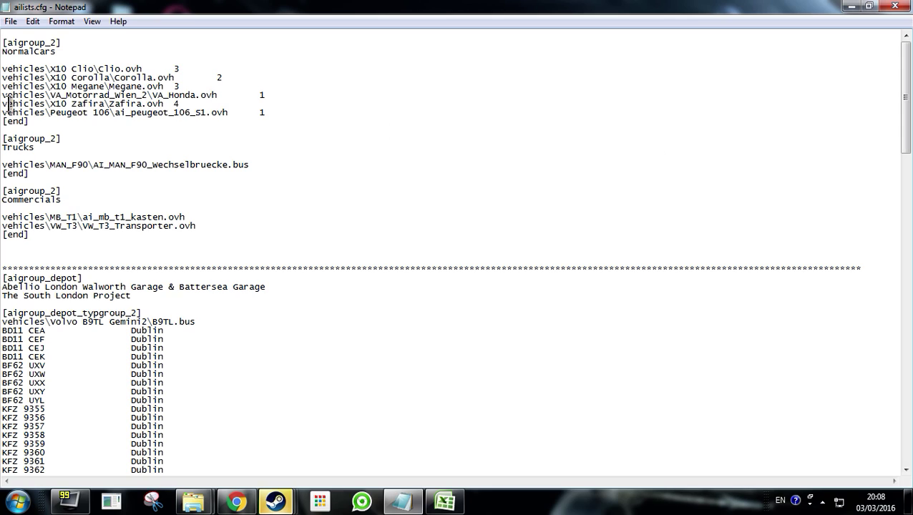
# Highlight the vehicle entries in the NormalCars group to examine them, then clear the selection
pyautogui.moveTo(3, 41); pyautogui.dragTo(131, 70)
pyautogui.click(202, 156)
pyautogui.moveTo(34, 68); pyautogui.dragTo(141, 114)
pyautogui.click(183, 129)
pyautogui.moveTo(2, 69); pyautogui.dragTo(262, 113)
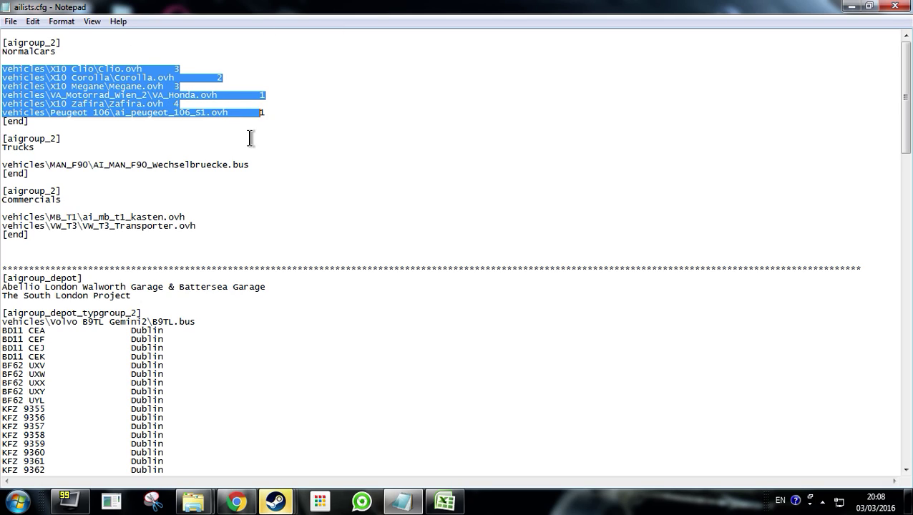
pyautogui.click(251, 138)
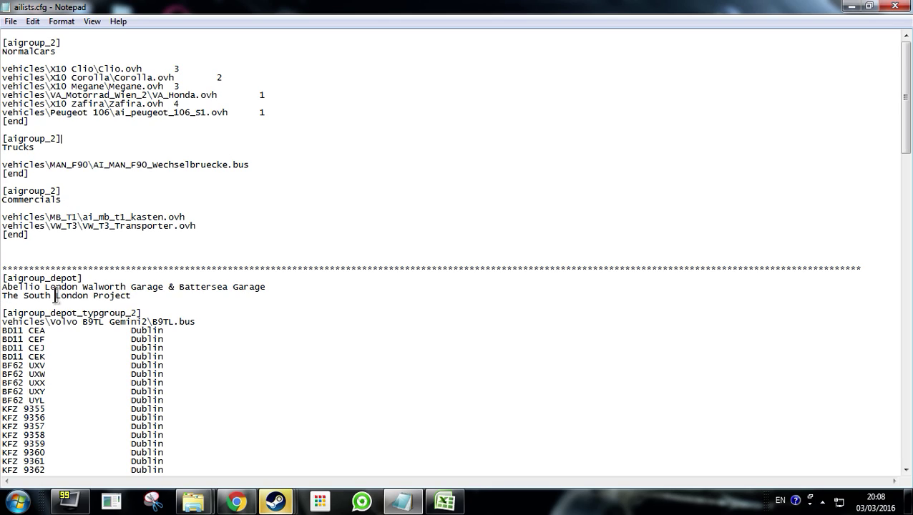
# Look through the depot groups down to the end of ailists.cfg and return to the first depot group
pyautogui.scroll(-7, 82, 374)
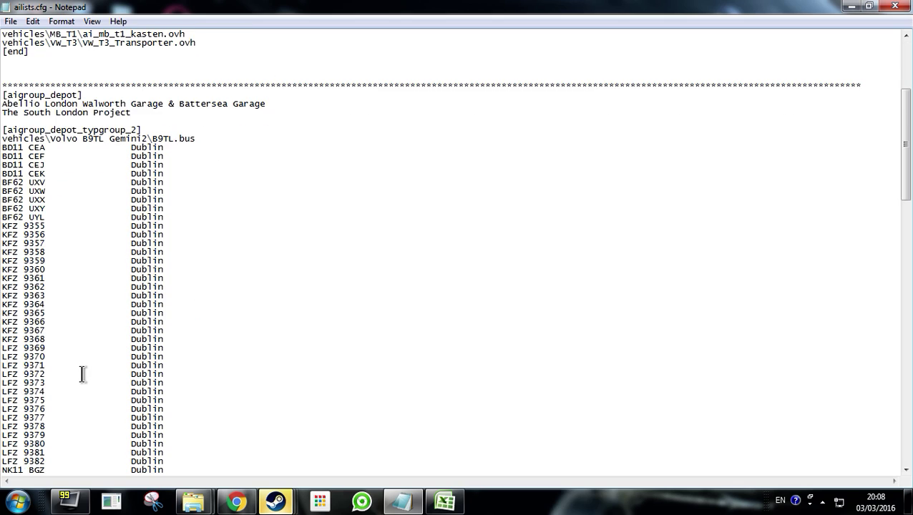
pyautogui.scroll(-20, 82, 374)
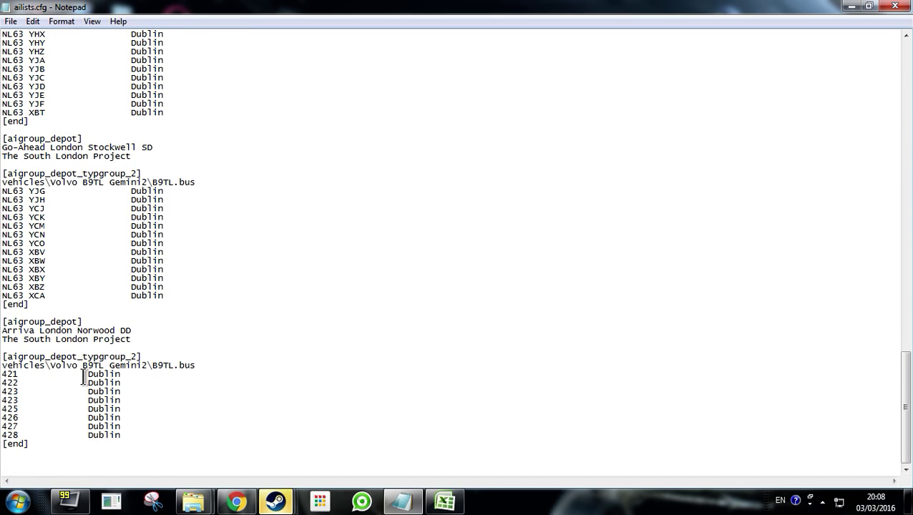
pyautogui.scroll(20, 82, 374)
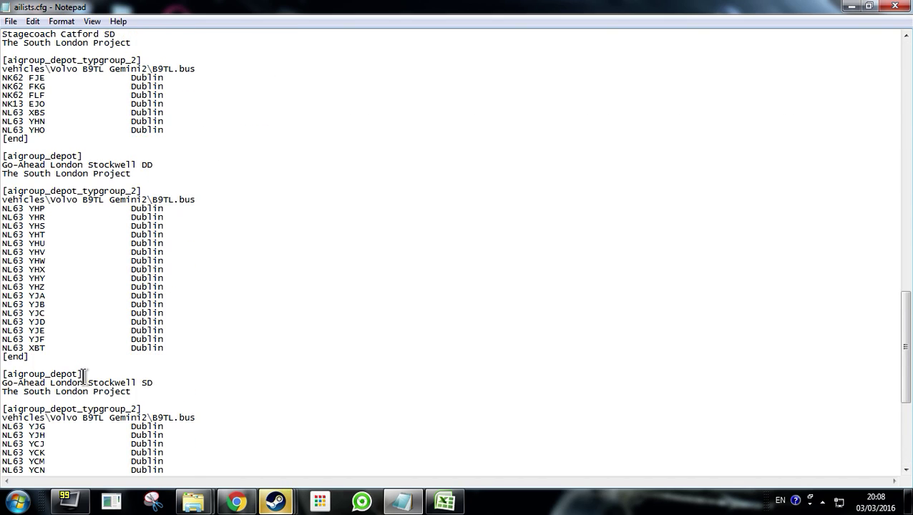
pyautogui.scroll(13, 82, 374)
pyautogui.scroll(-8, 83, 378)
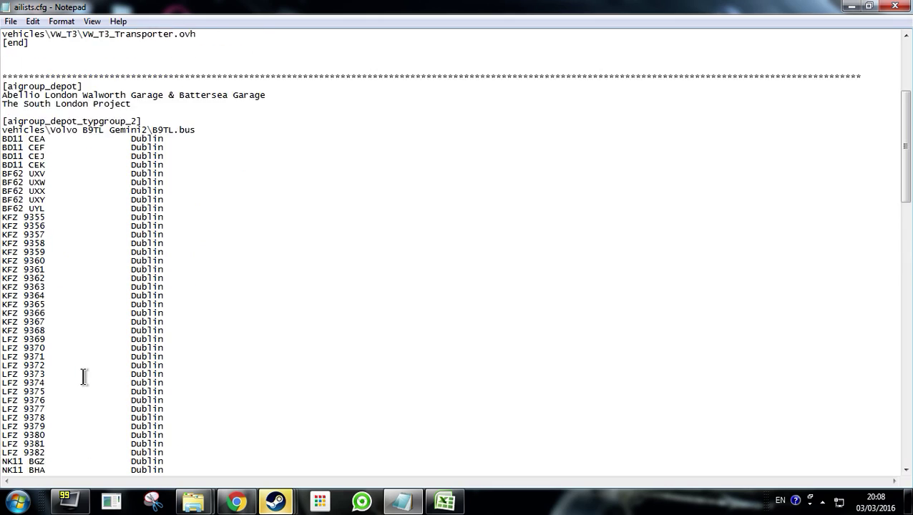
pyautogui.scroll(8, 83, 378)
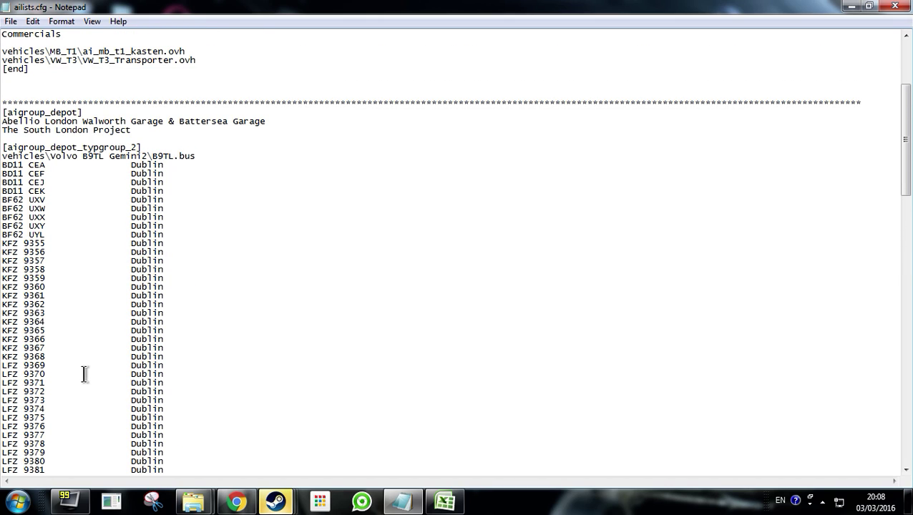
# Highlight the first depot's [aigroup_depot_typgroup_2] heading and its full bus path line, then clear the selection
pyautogui.click(3, 147)
pyautogui.keyDown('shift'); pyautogui.click(163, 147); pyautogui.keyUp('shift')
pyautogui.keyDown('shift'); pyautogui.click(204, 157); pyautogui.keyUp('shift')
pyautogui.click(224, 157)
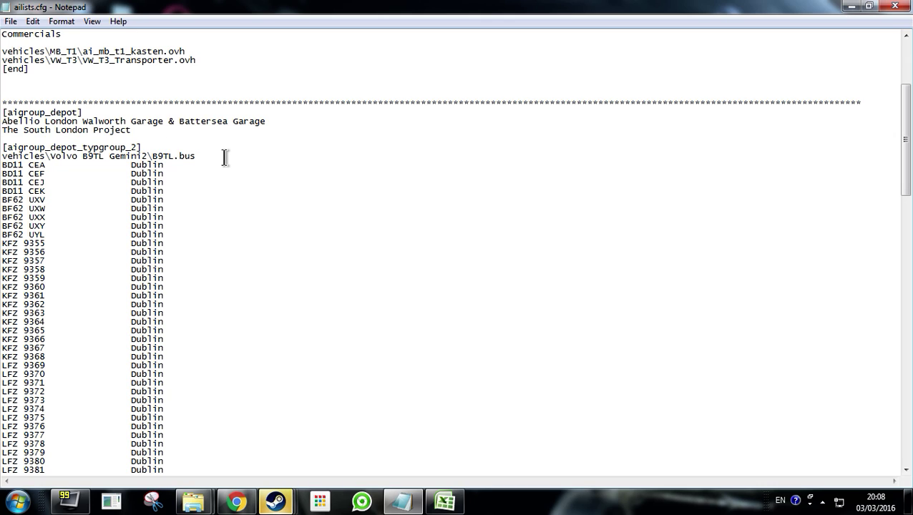
pyautogui.moveTo(213, 157); pyautogui.dragTo(98, 156)
pyautogui.click(4, 168)
pyautogui.keyDown('shift'); pyautogui.click(3, 156); pyautogui.keyUp('shift')
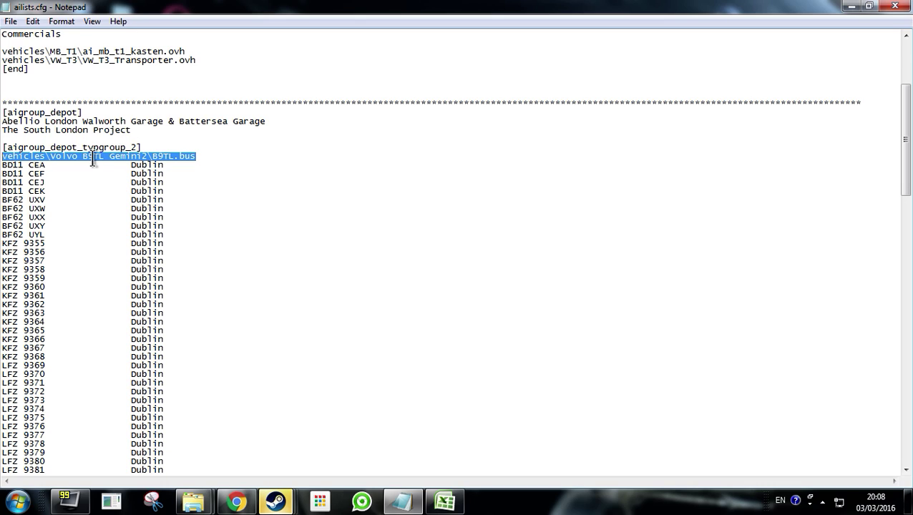
pyautogui.click(135, 158)
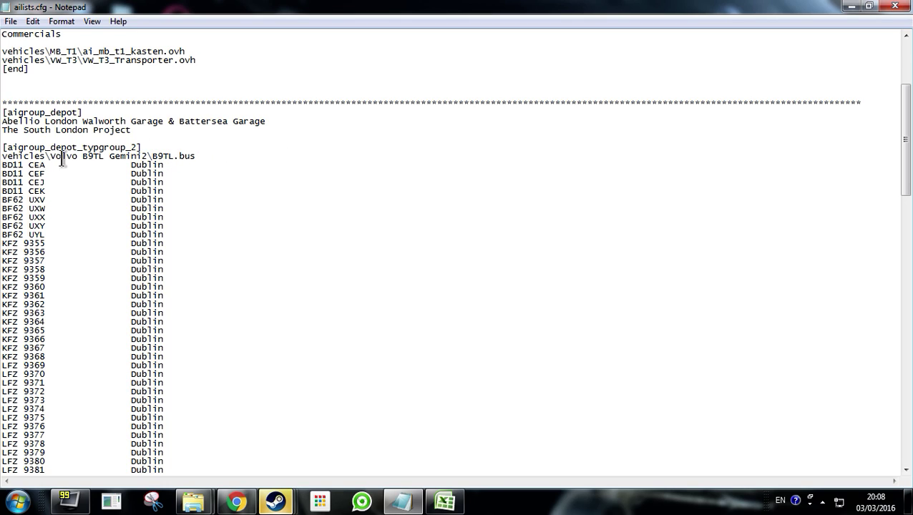
# Highlight the "vehicles" part and then the Volvo B9TL Gemini2 folder name in the first depot's bus path
pyautogui.click(3, 155)
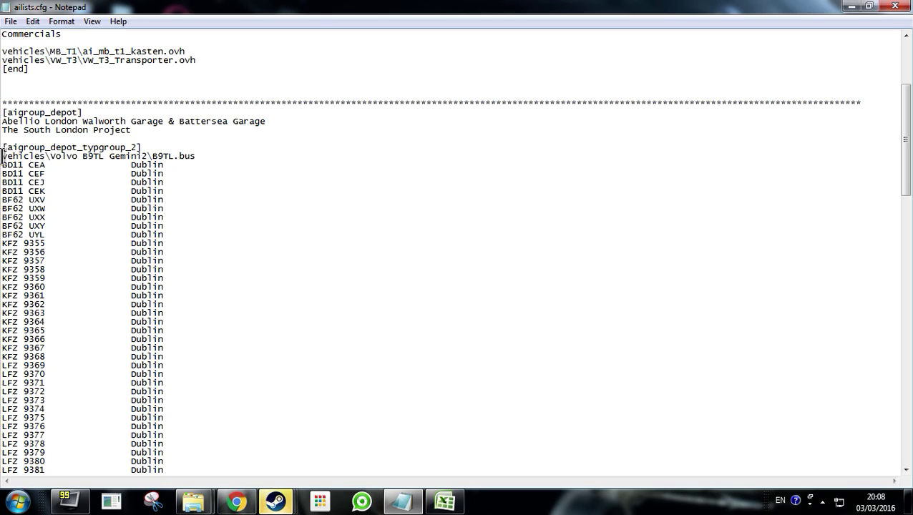
pyautogui.moveTo(3, 155); pyautogui.dragTo(46, 157)
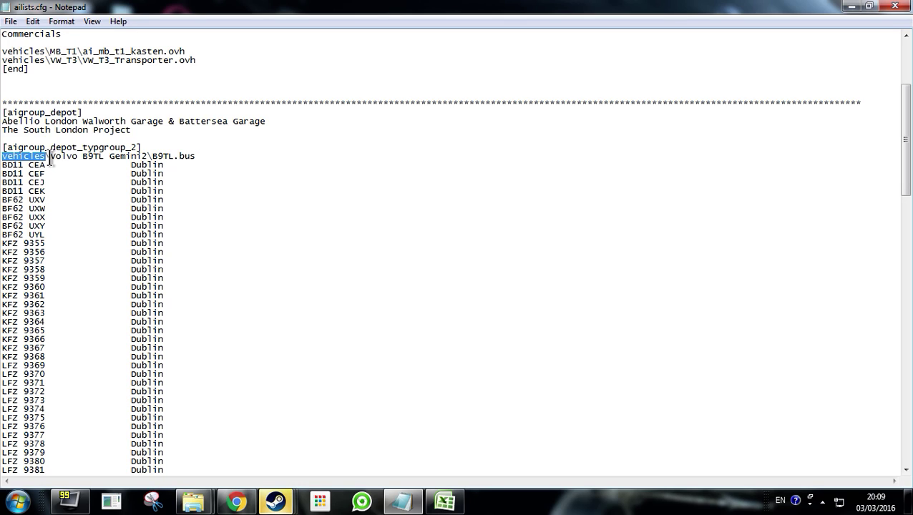
pyautogui.moveTo(50, 156); pyautogui.dragTo(144, 156)
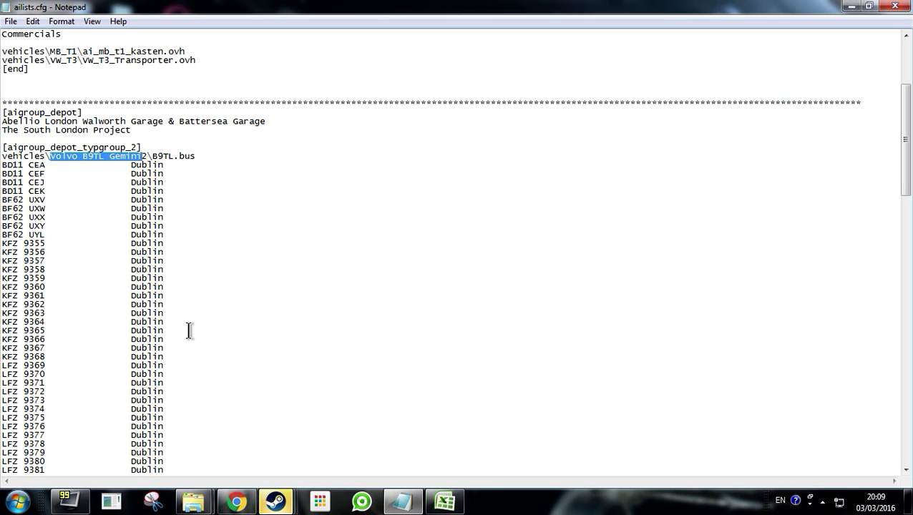
# Switch to the file browser, go back from South_London_Map to the OMSI 2 folder and open its Vehicles folder
pyautogui.moveTo(206, 504)
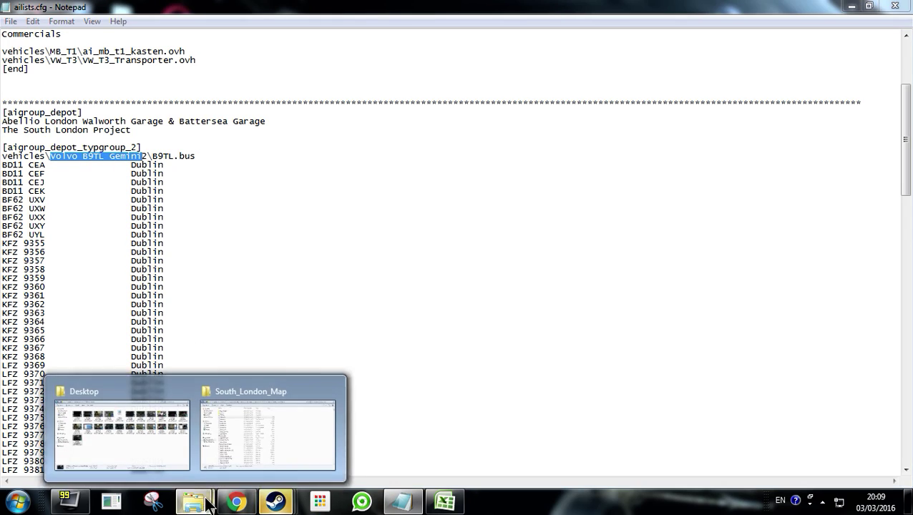
pyautogui.click(247, 438)
pyautogui.click(10, 26)
pyautogui.scroll(-4, 221, 275)
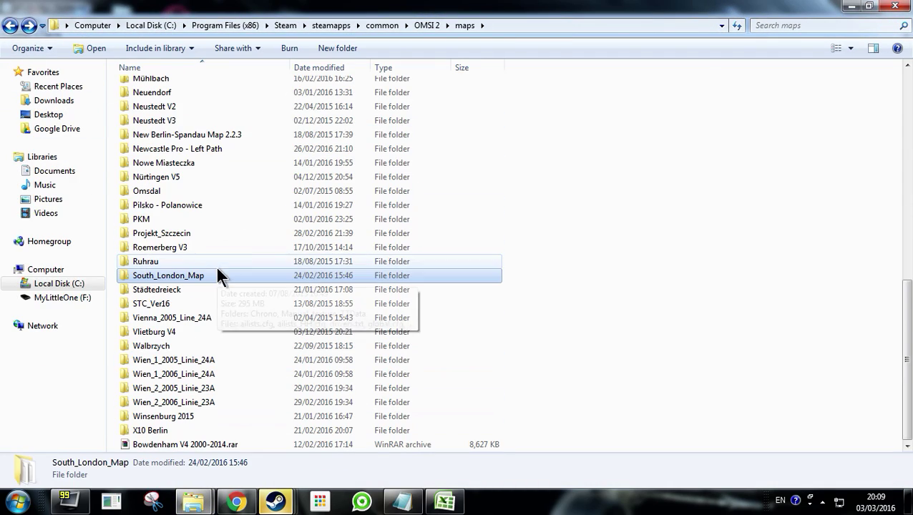
pyautogui.click(10, 26)
pyautogui.scroll(-10, 301, 208)
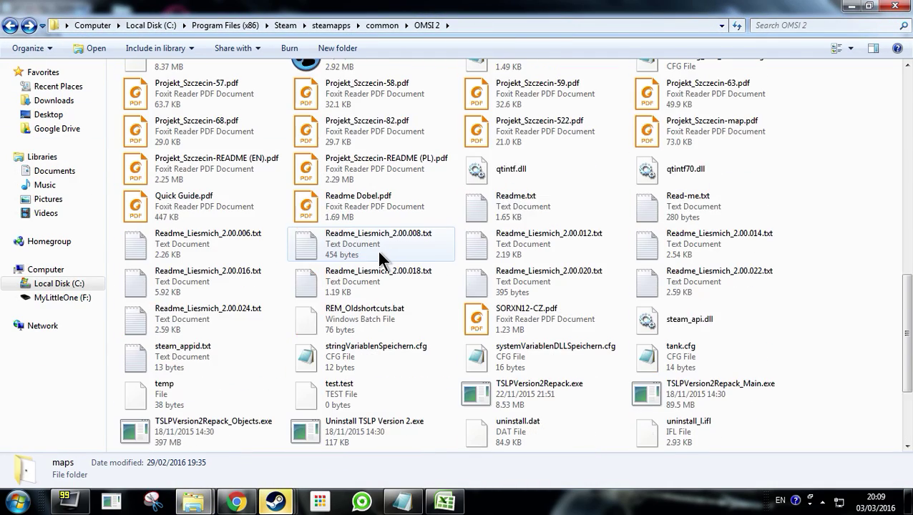
pyautogui.scroll(8, 399, 271)
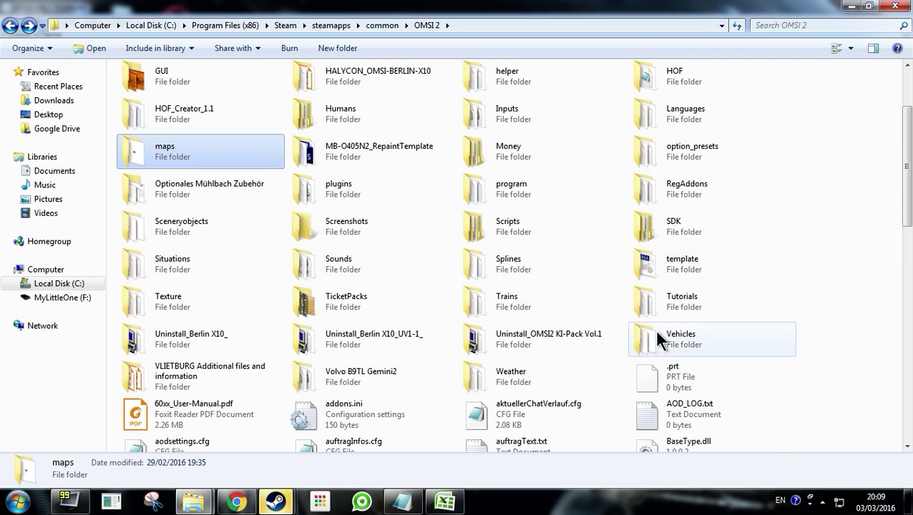
pyautogui.doubleClick(654, 330)
# Find and open the Volvo B9TL Gemini2 folder to view its files, then go back to the Vehicles folder
pyautogui.click(398, 297)
pyautogui.write('v')
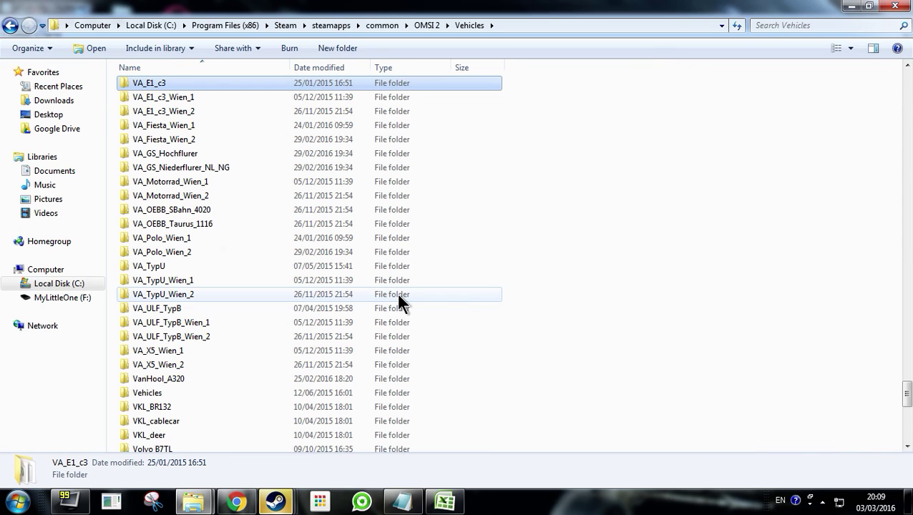
pyautogui.scroll(-4, 286, 308)
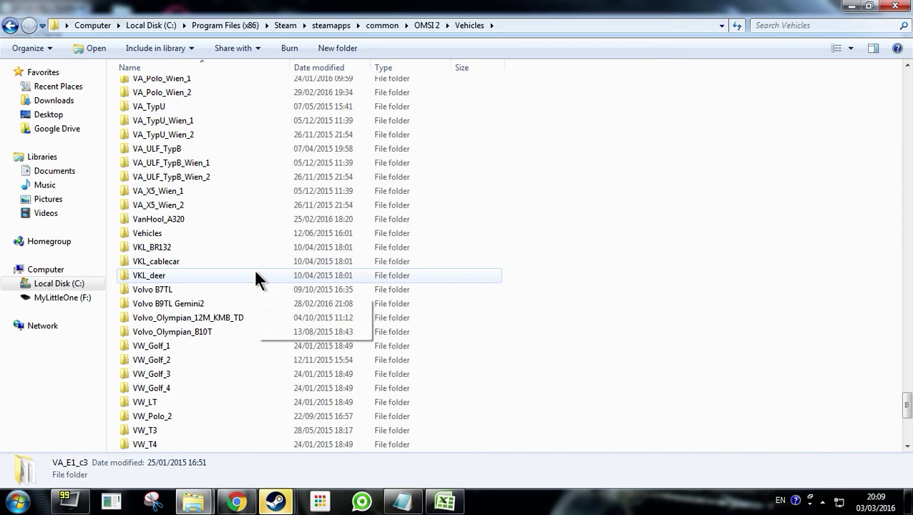
pyautogui.doubleClick(202, 305)
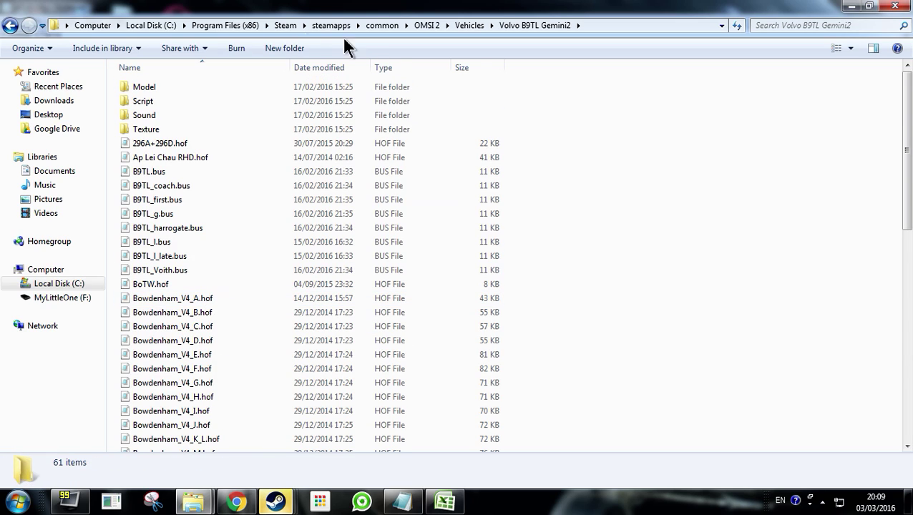
pyautogui.click(19, 29)
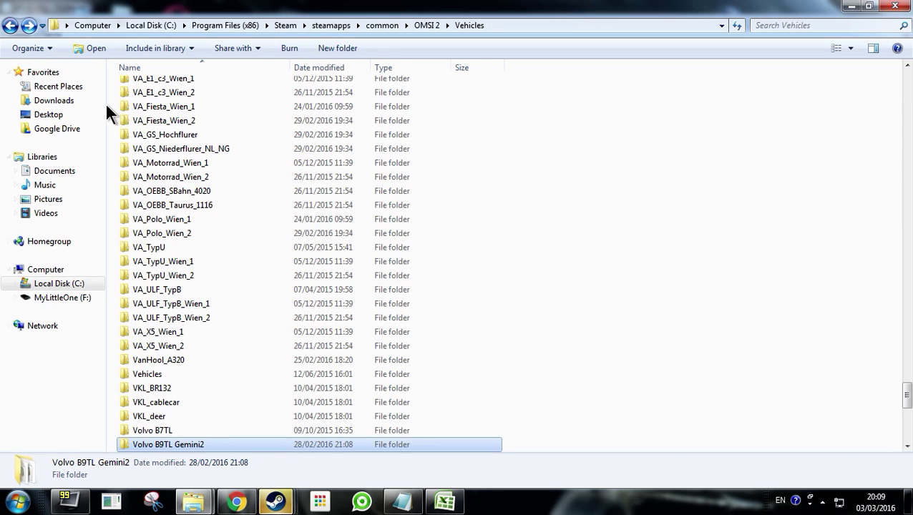
# Return to ailists.cfg and highlight the B9TL.bus file name in the first depot's bus path
pyautogui.click(402, 495)
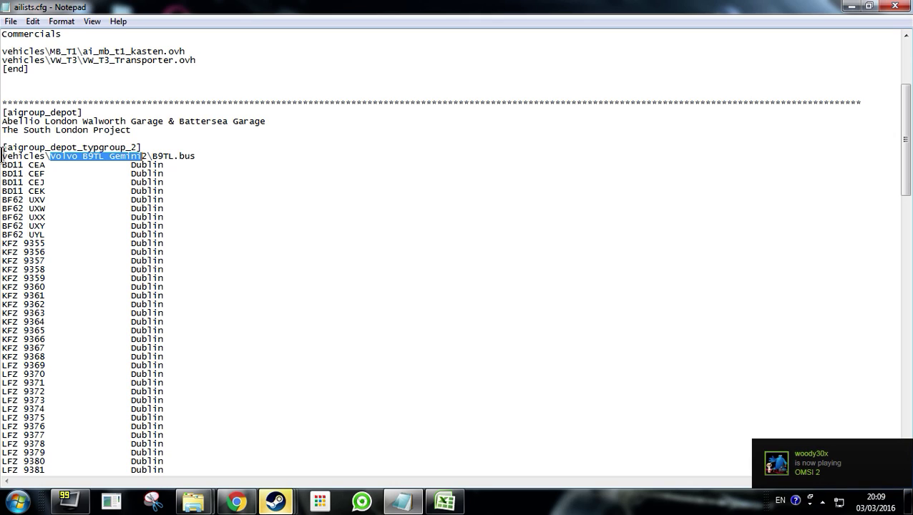
pyautogui.click(89, 156)
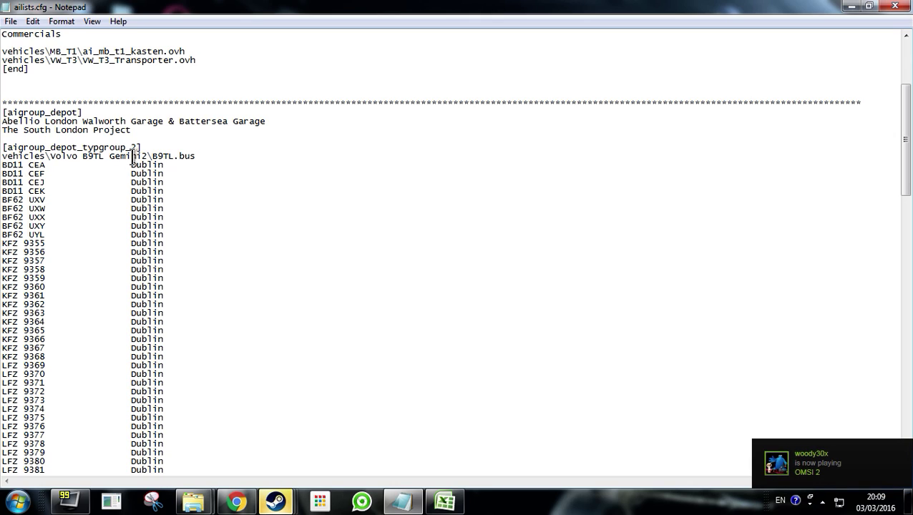
pyautogui.moveTo(153, 157); pyautogui.dragTo(199, 161)
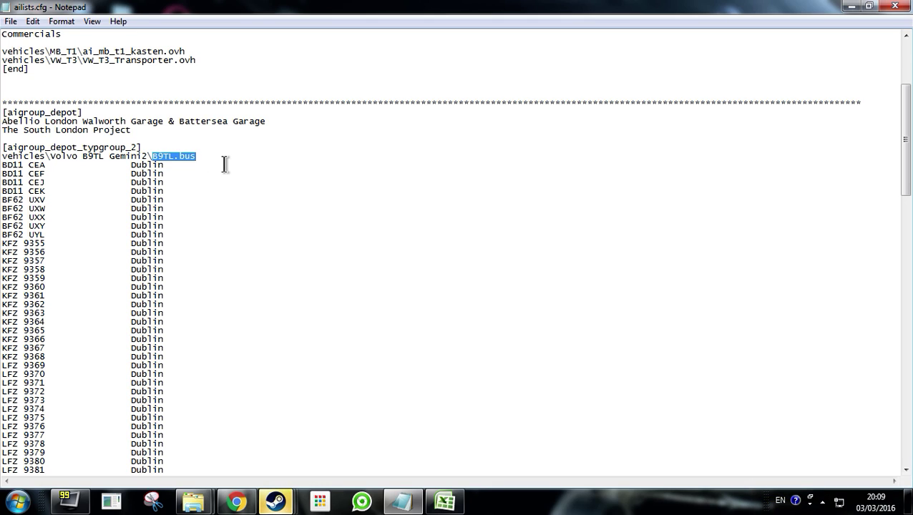
# Switch to the Vehicles folder, open the Volvo B9TL Gemini2 folder, select B9TL.bus and look through the folder's other files
pyautogui.click(223, 164)
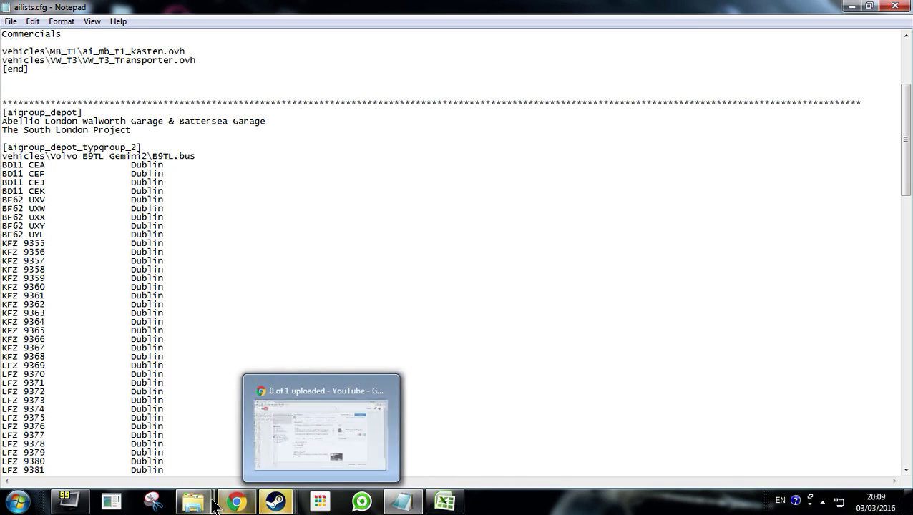
pyautogui.moveTo(193, 501)
pyautogui.click(236, 440)
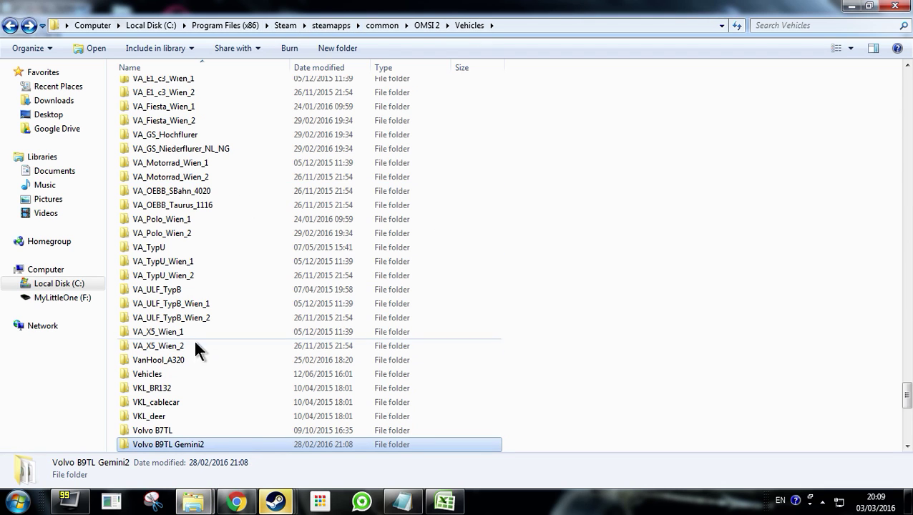
pyautogui.scroll(-1, 195, 344)
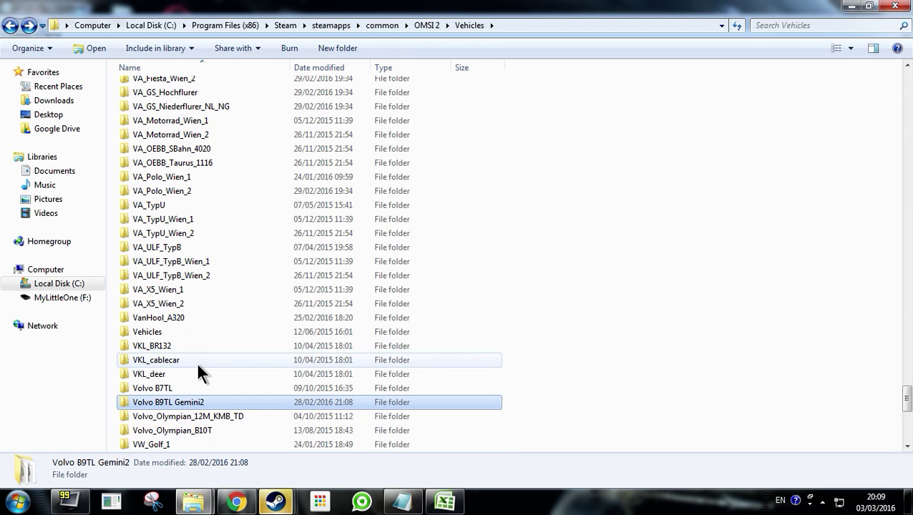
pyautogui.doubleClick(194, 401)
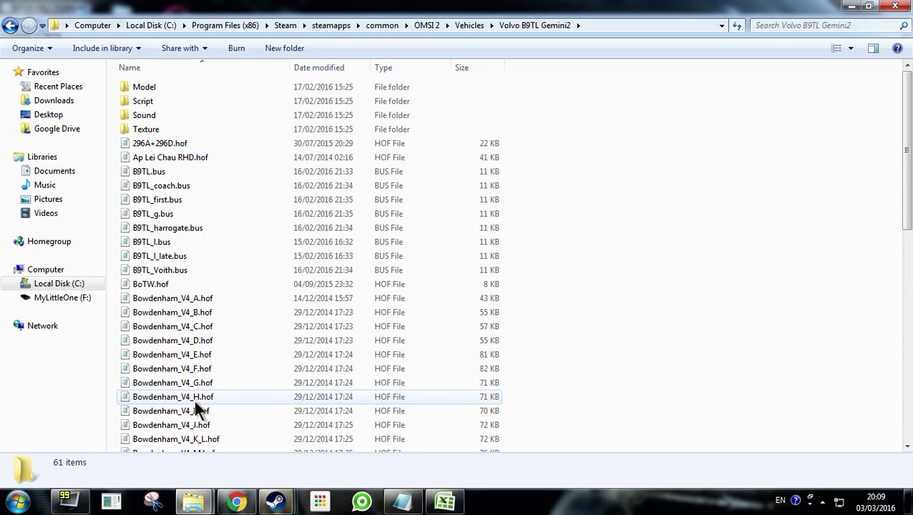
pyautogui.click(151, 173)
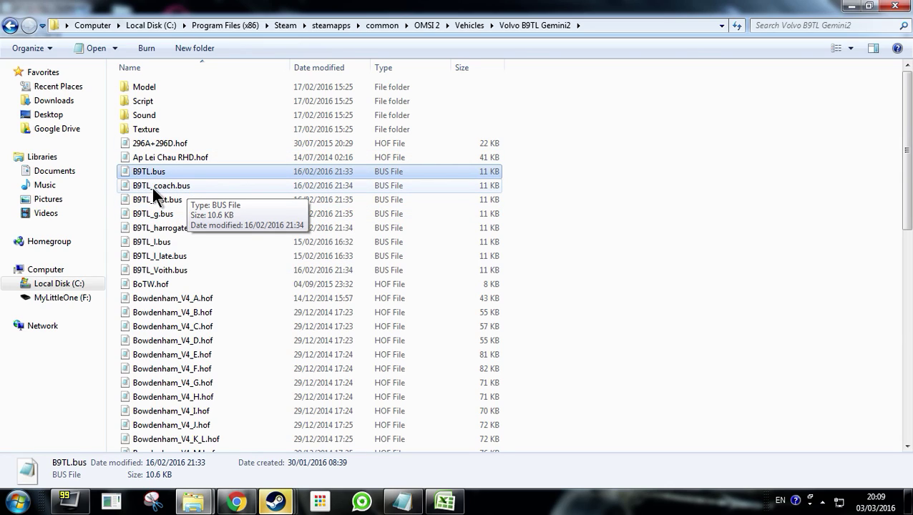
pyautogui.scroll(-13, 259, 296)
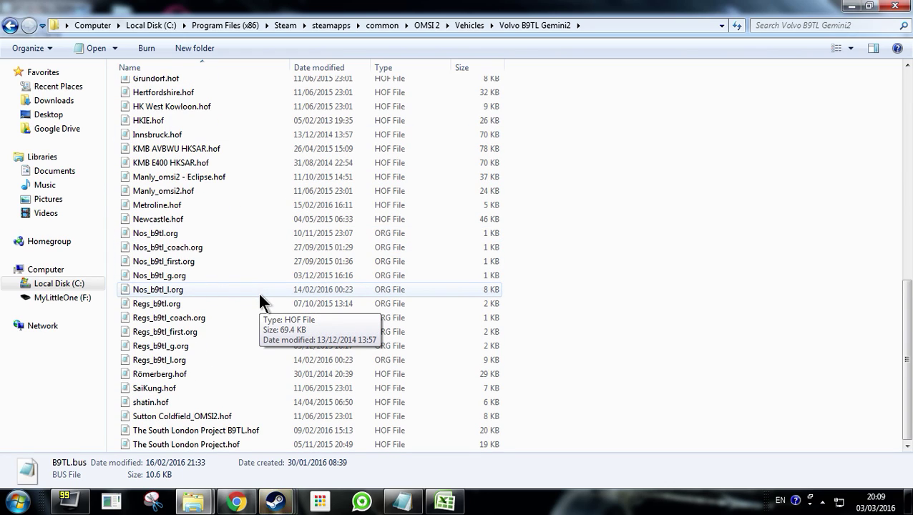
pyautogui.scroll(13, 259, 297)
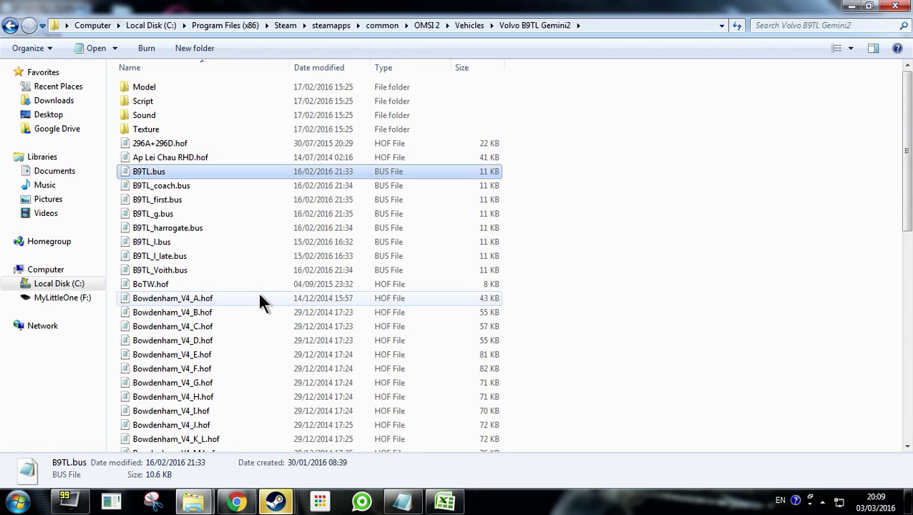
# Go back to the Vehicles folder, find and open Dennis_Enviro400_London to view its files, and return to Vehicles
pyautogui.click(9, 28)
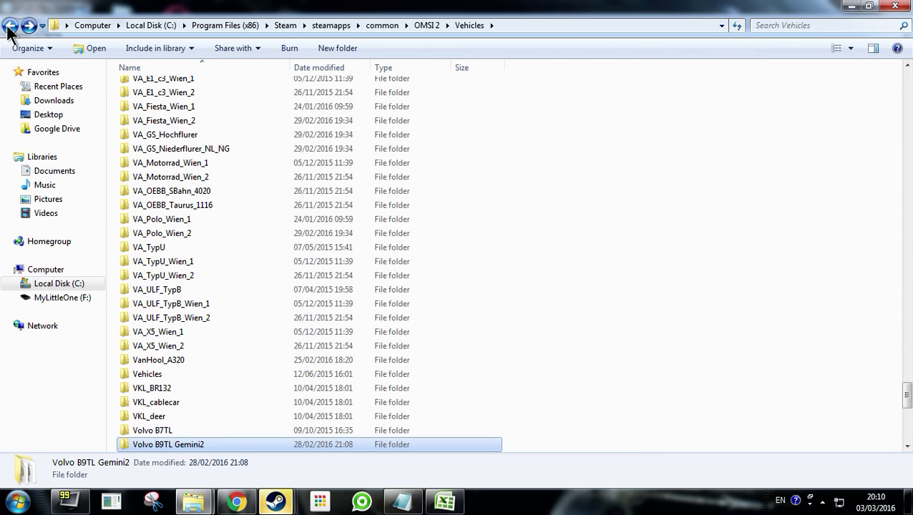
pyautogui.click(201, 244)
pyautogui.scroll(20, 206, 302)
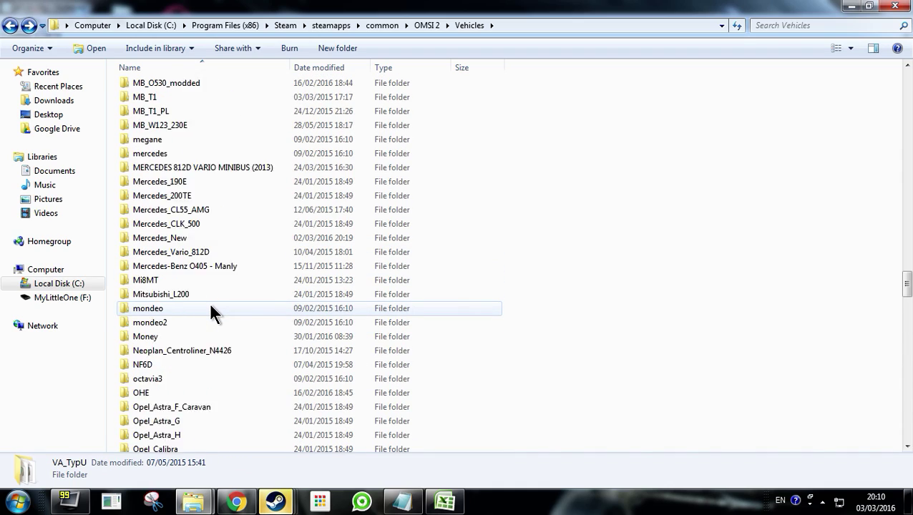
pyautogui.scroll(20, 211, 308)
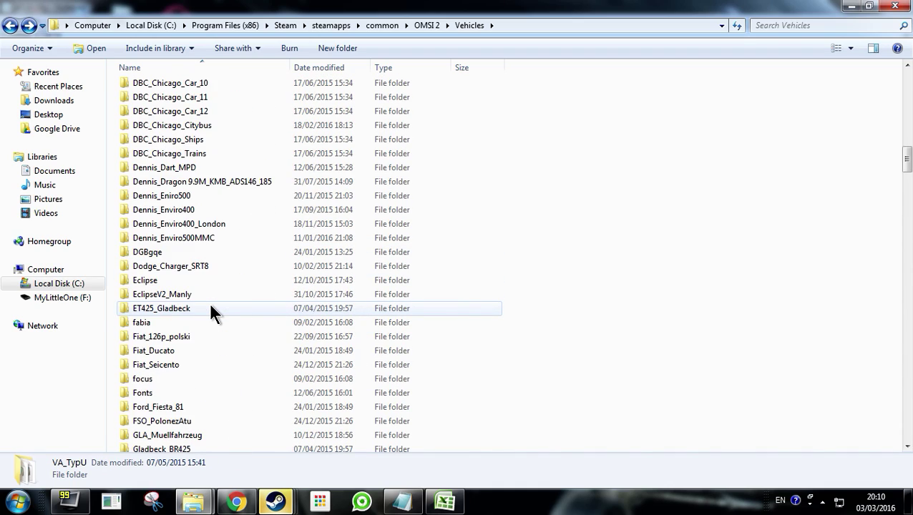
pyautogui.scroll(18, 211, 309)
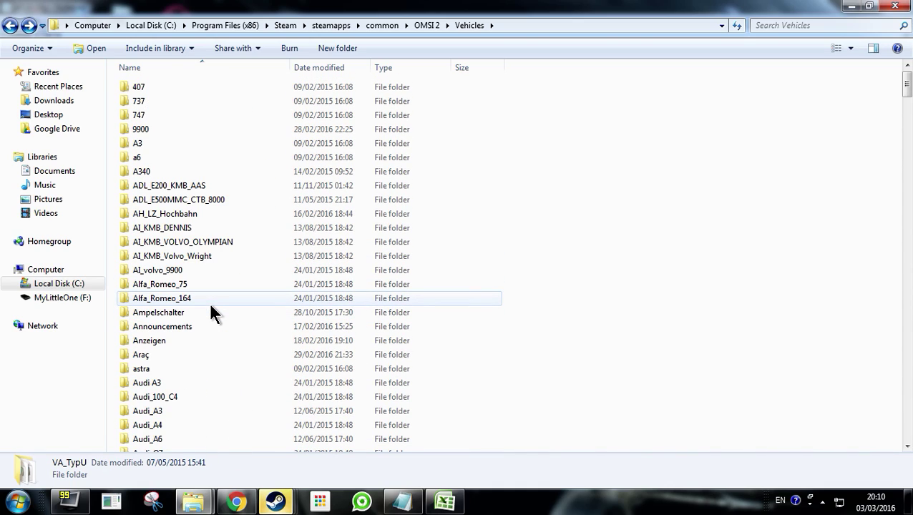
pyautogui.scroll(-20, 209, 302)
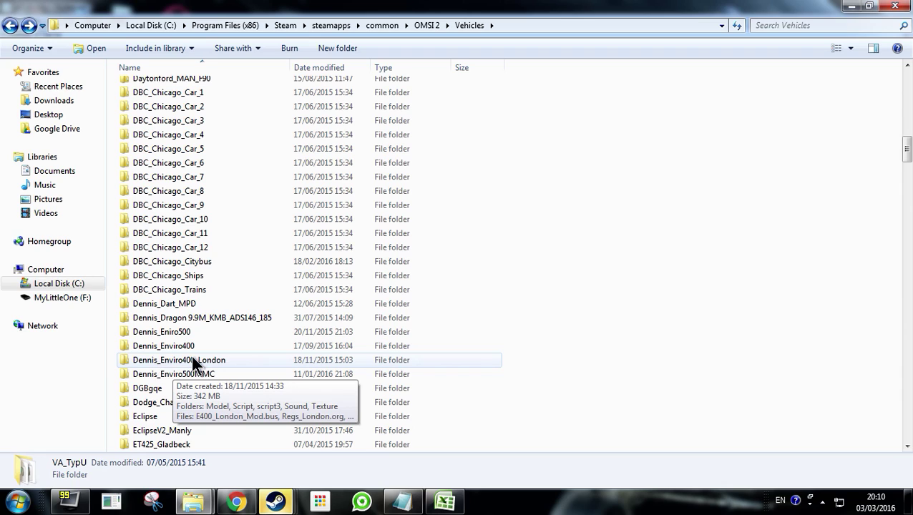
pyautogui.doubleClick(146, 357)
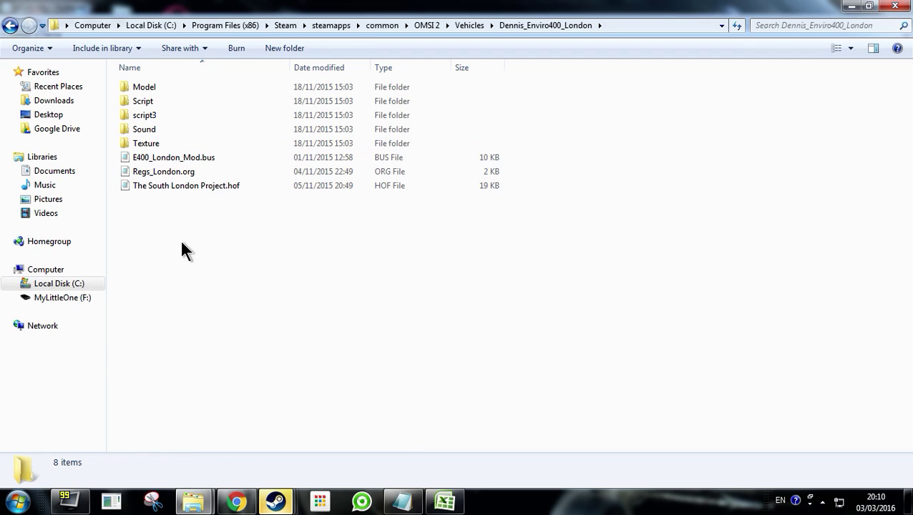
pyautogui.click(10, 30)
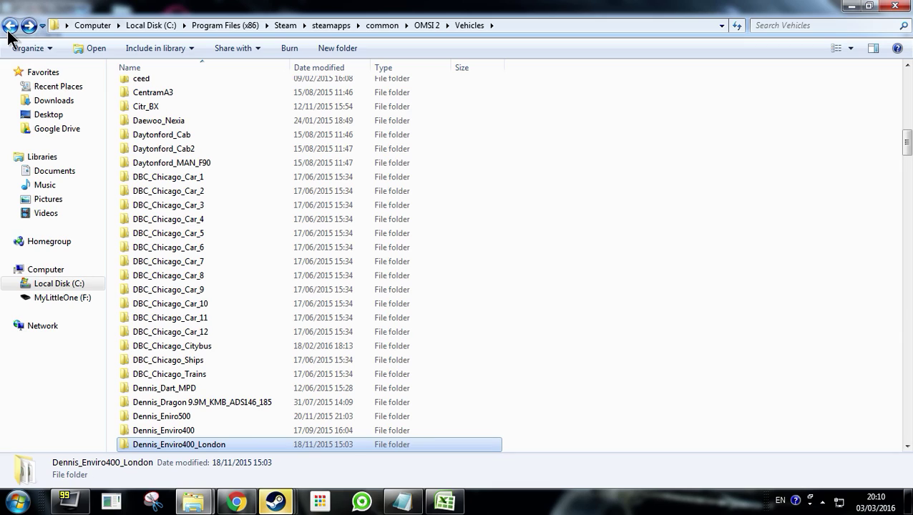
# Check ailists.cfg, return to the Vehicles folder and copy the folder name Dennis_Enviro400_London
pyautogui.click(402, 501)
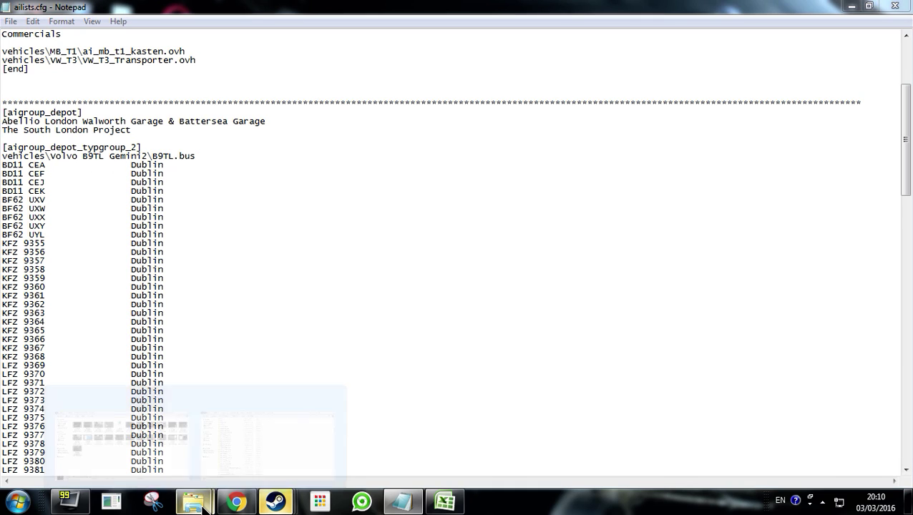
pyautogui.moveTo(194, 501)
pyautogui.click(234, 435)
pyautogui.scroll(-2, 166, 344)
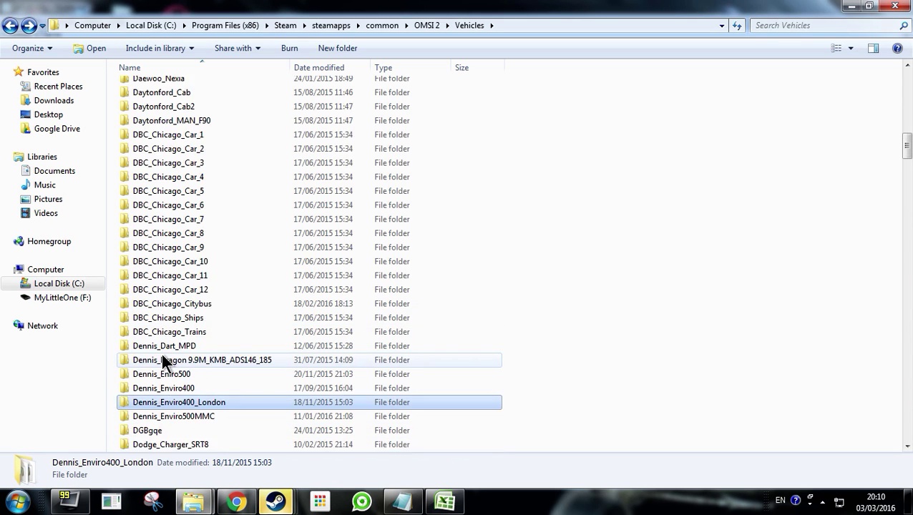
pyautogui.rightClick(168, 358)
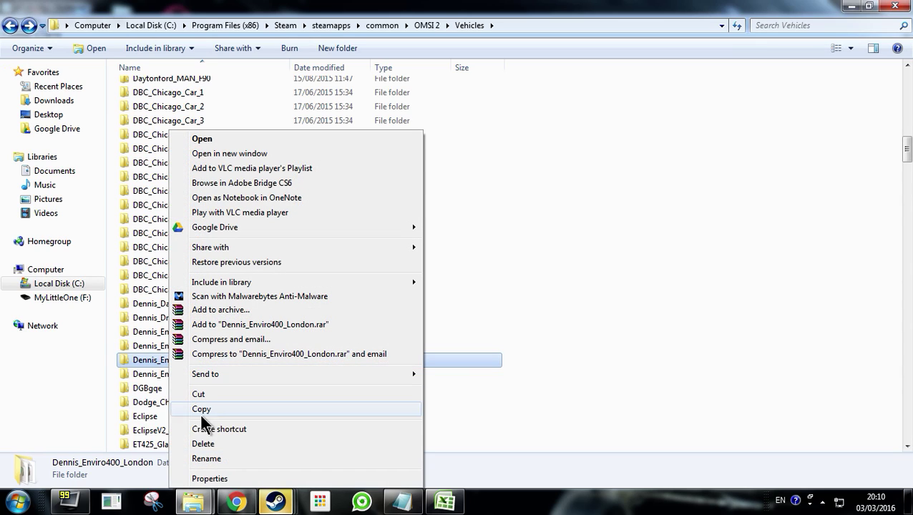
pyautogui.click(208, 458)
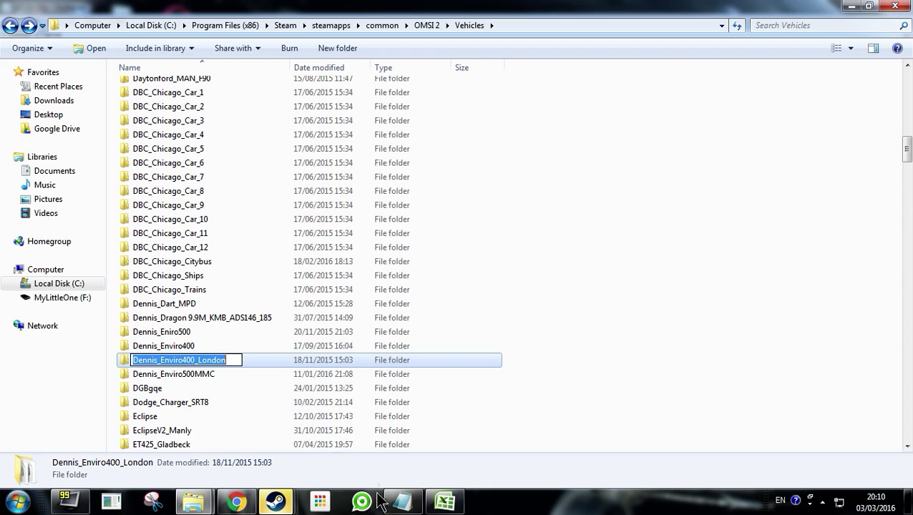
# In ailists.cfg, replace the Volvo B9TL Gemini2 folder name in the first depot's bus path with Dennis_Enviro400_London
pyautogui.click(402, 501)
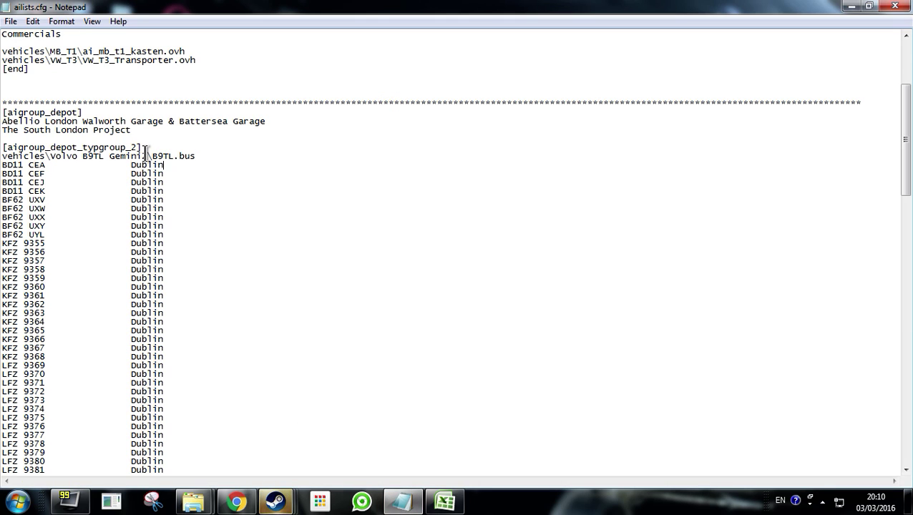
pyautogui.moveTo(149, 153); pyautogui.dragTo(50, 156)
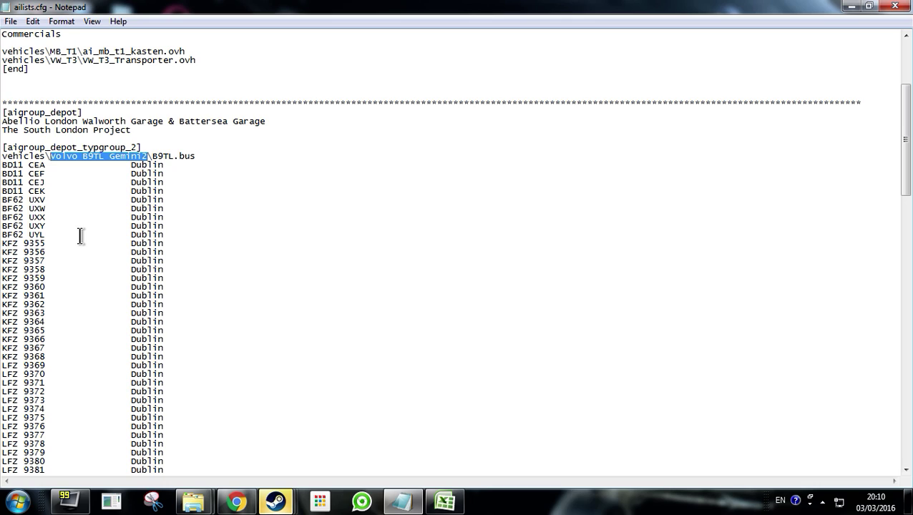
pyautogui.hotkey('ctrl', 'v')
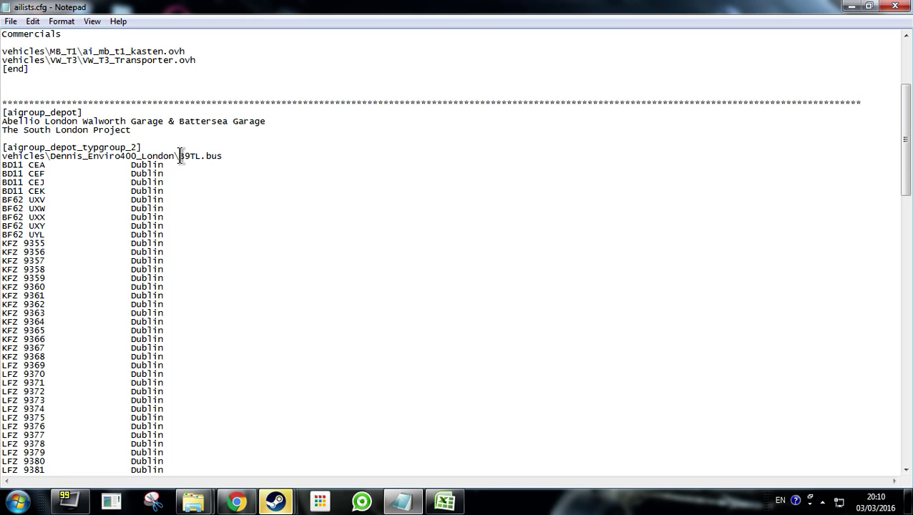
# Switch back to the Vehicles folder in the file browser and open the Dennis_Enviro400_London folder
pyautogui.click(237, 501)
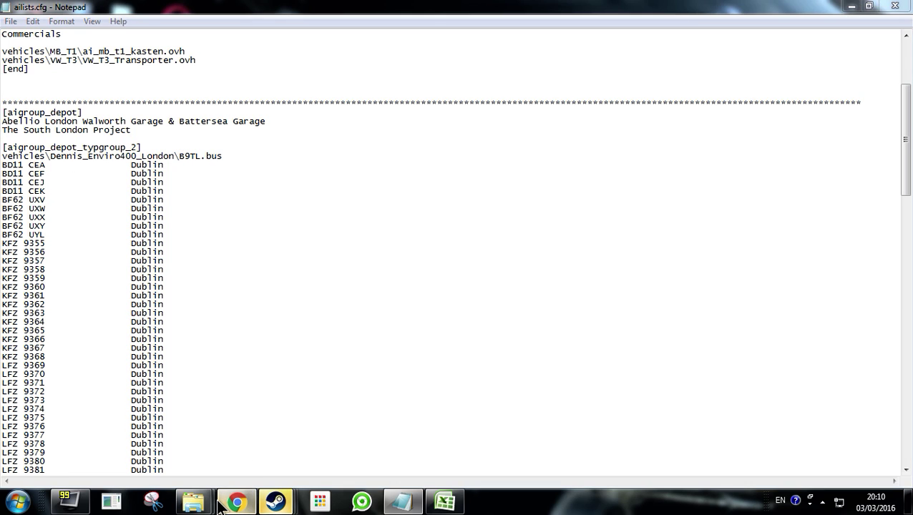
pyautogui.moveTo(205, 503)
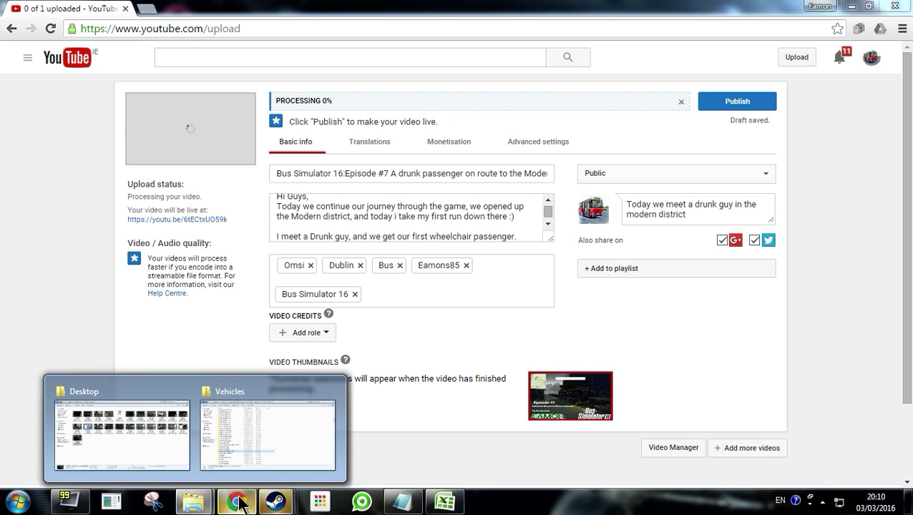
pyautogui.click(236, 502)
pyautogui.moveTo(193, 501)
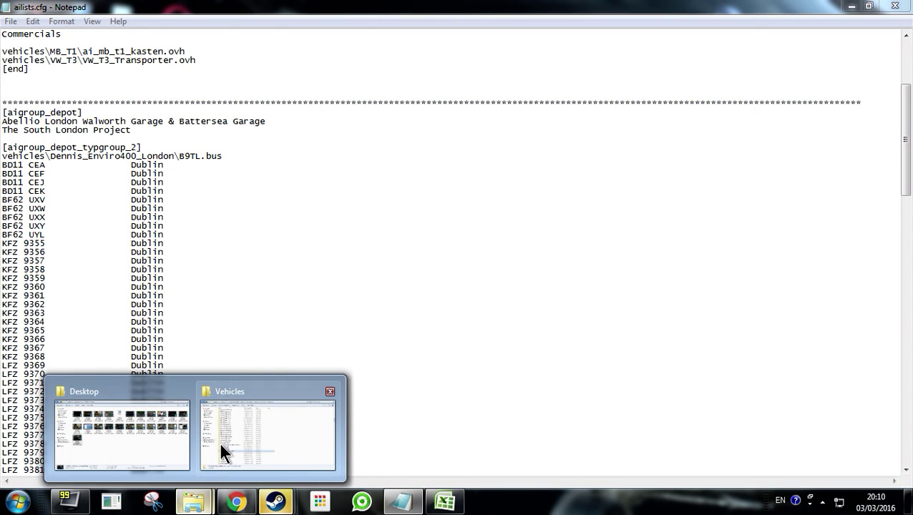
pyautogui.click(220, 441)
pyautogui.doubleClick(172, 360)
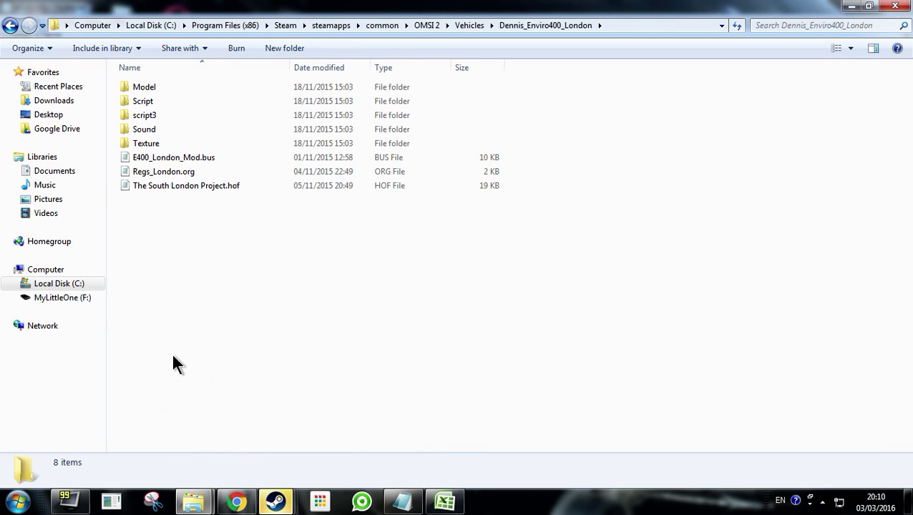
# Copy the full file name E400_London_Mod.bus, including its extension, from the Dennis_Enviro400_London folder
pyautogui.click(149, 158)
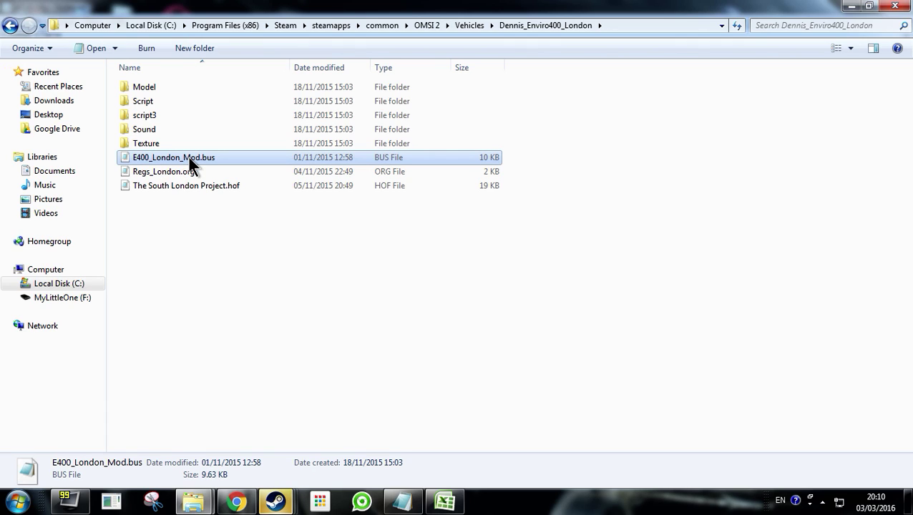
pyautogui.rightClick(190, 161)
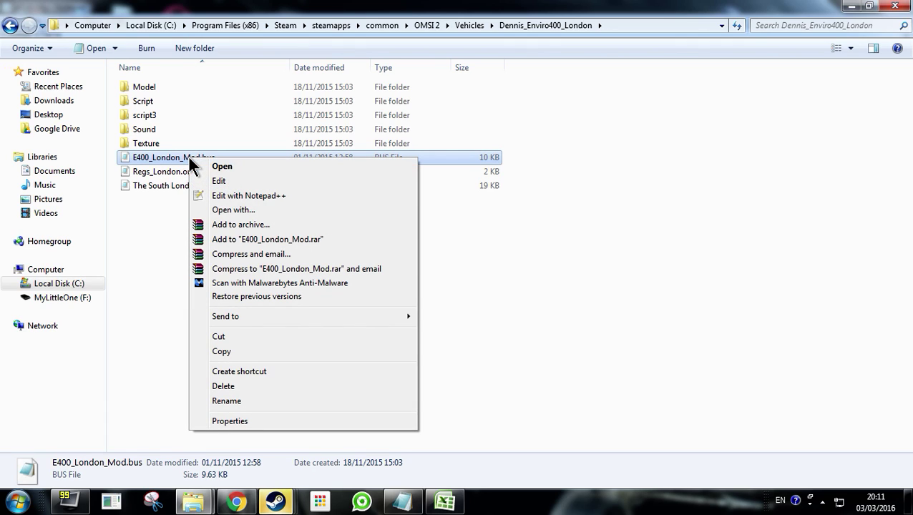
pyautogui.click(226, 401)
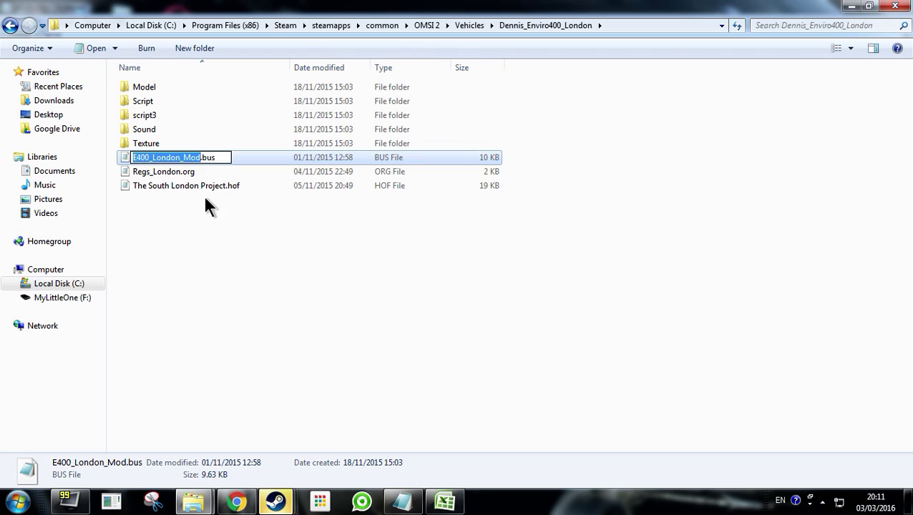
pyautogui.moveTo(216, 157); pyautogui.dragTo(123, 156)
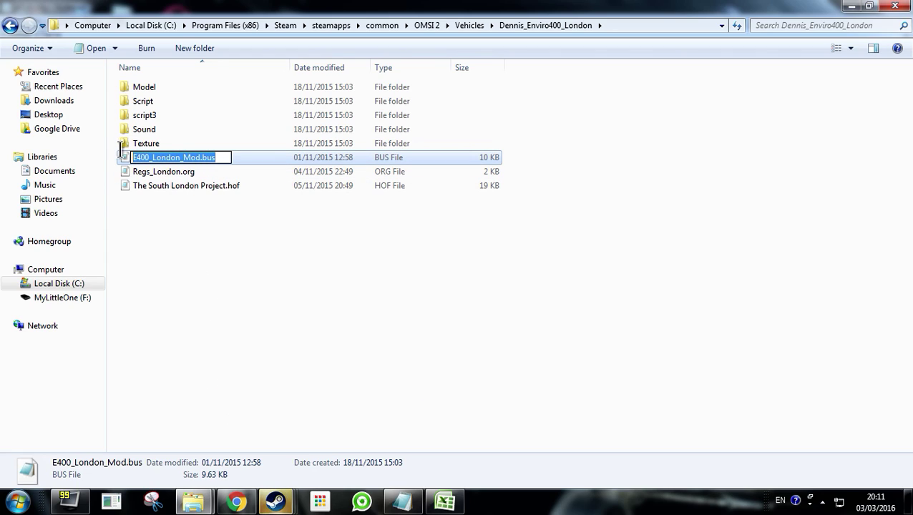
pyautogui.press('Return')
pyautogui.click(240, 297)
# Return to ailists.cfg and replace B9TL.bus in the first depot's bus path with E400_London_Mod.bus
pyautogui.moveTo(402, 501)
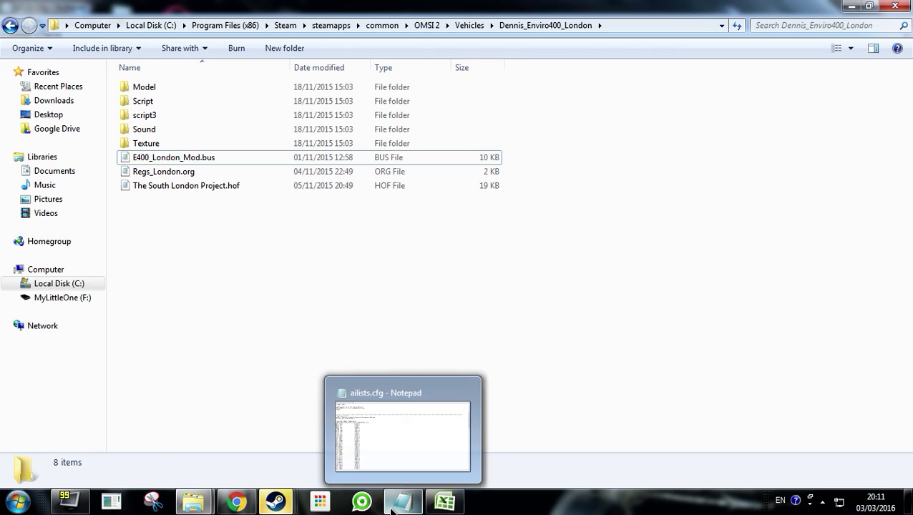
pyautogui.click(339, 461)
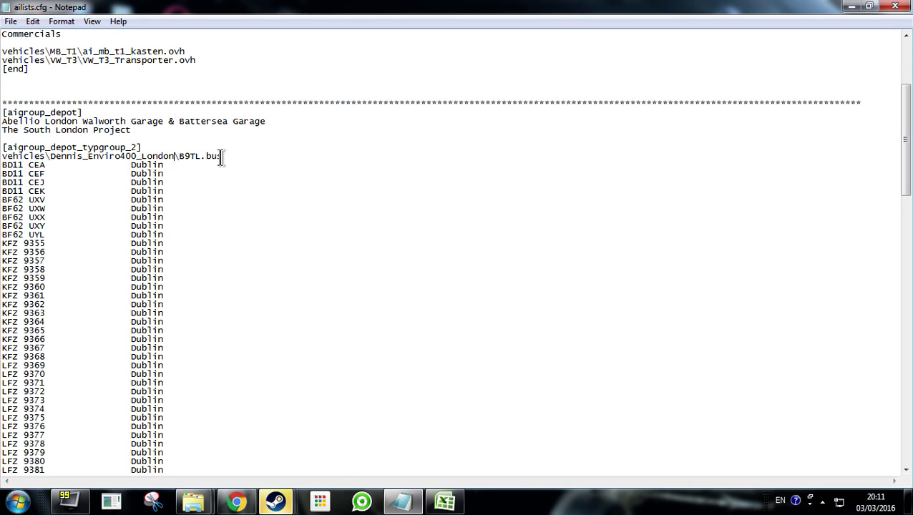
pyautogui.moveTo(217, 156); pyautogui.dragTo(188, 159)
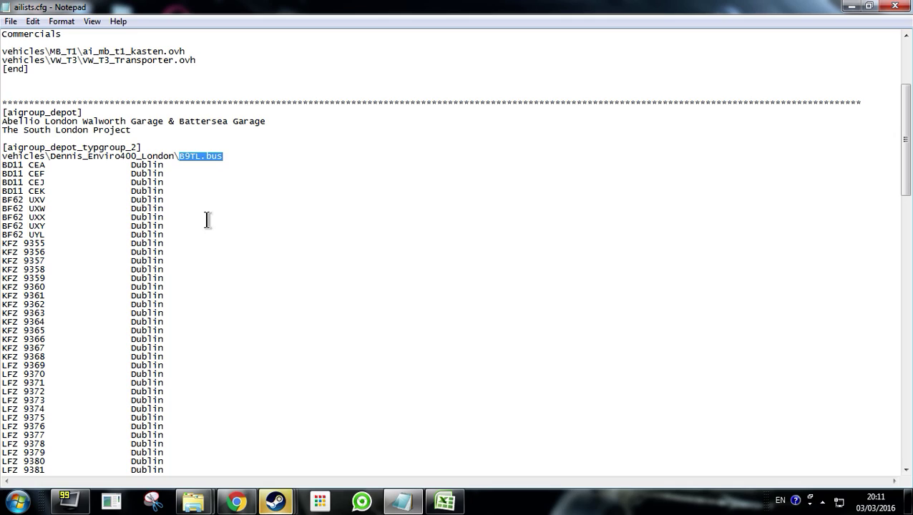
pyautogui.hotkey('ctrl', 'v')
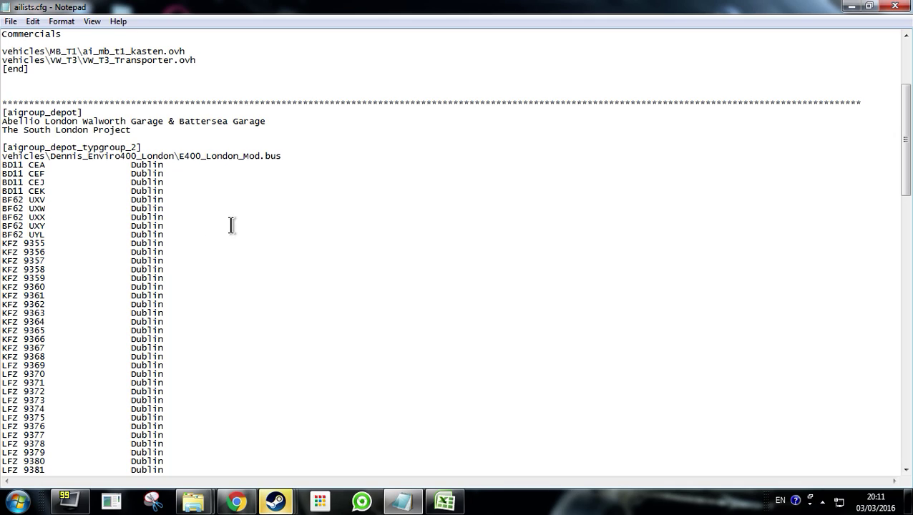
# Copy the first depot's complete bus path, vehicles\Dennis_Enviro400_London\E400_London_Mod.bus
pyautogui.click(265, 156)
pyautogui.moveTo(25, 206); pyautogui.dragTo(5, 169)
pyautogui.click(3, 165)
pyautogui.moveTo(3, 152); pyautogui.dragTo(284, 156)
pyautogui.hotkey('ctrl', 'c')
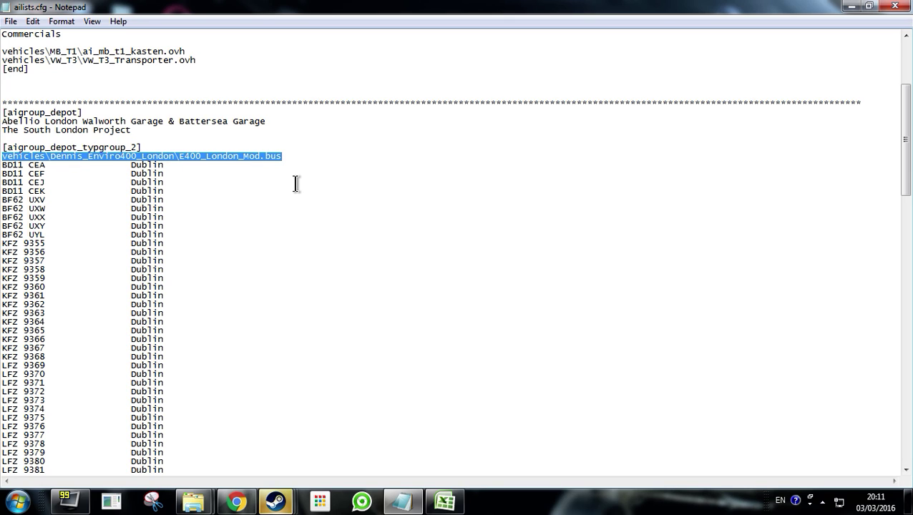
# Replace the bus paths of Abellio London SD and Stagecoach Catford SD with the copied vehicles\Dennis_Enviro400_London\E400_London_Mod.bus
pyautogui.scroll(-20, 141, 313)
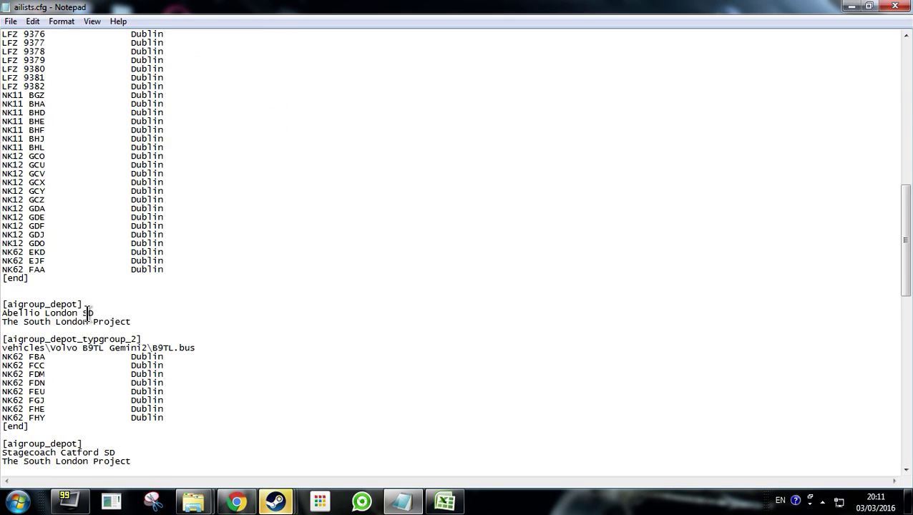
pyautogui.scroll(2, 100, 280)
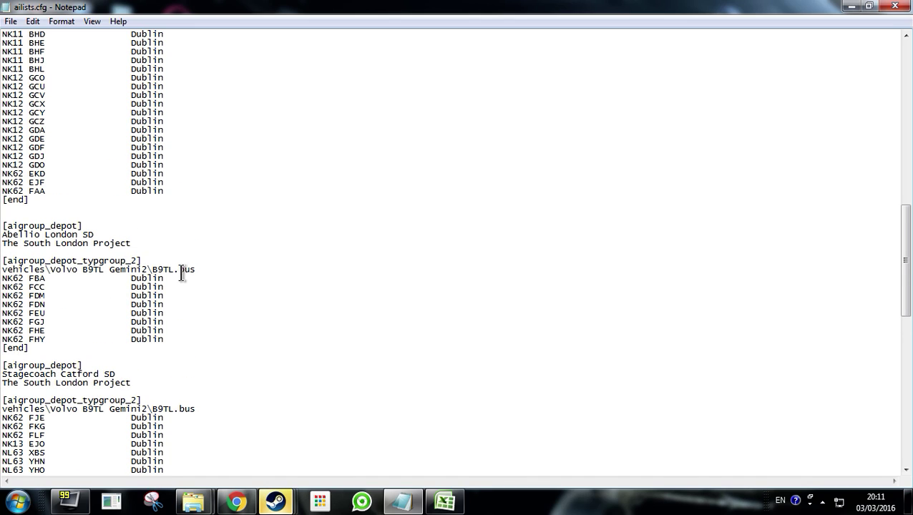
pyautogui.moveTo(199, 269); pyautogui.dragTo(9, 269)
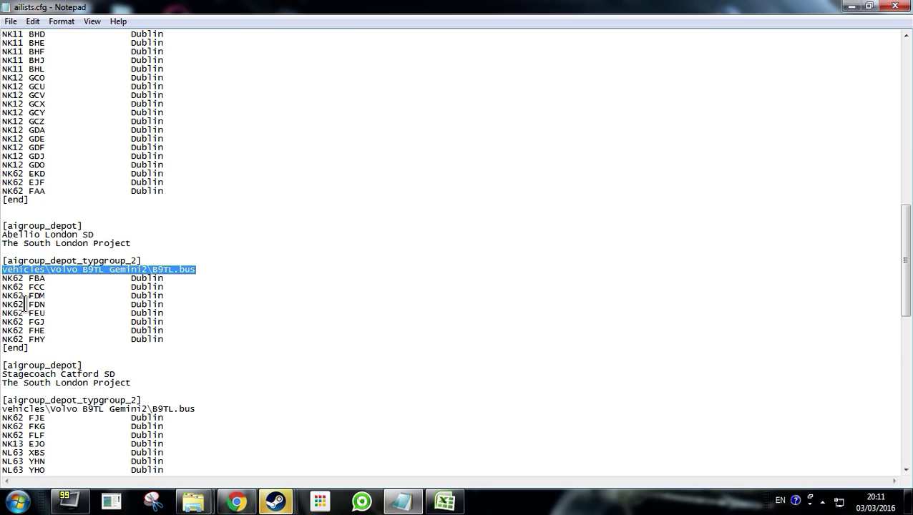
pyautogui.hotkey('ctrl', 'v')
pyautogui.scroll(-2, 102, 308)
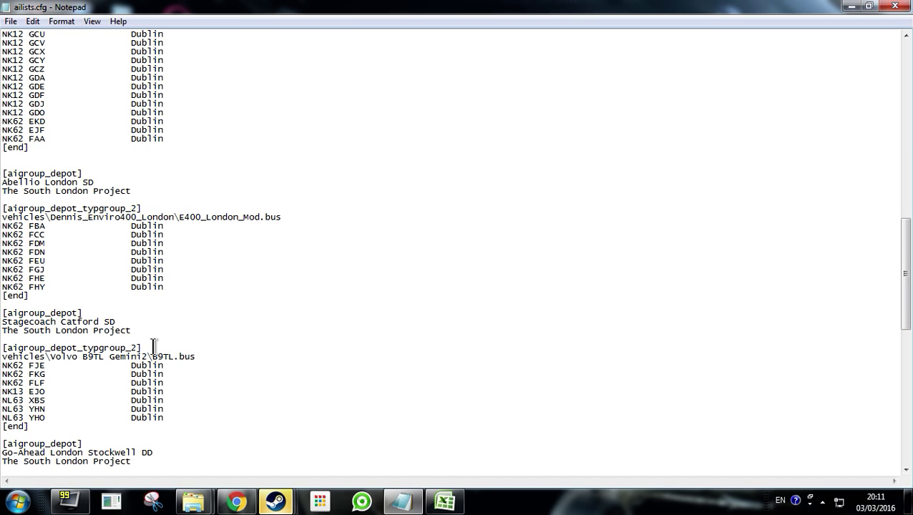
pyautogui.moveTo(194, 356); pyautogui.dragTo(2, 357)
pyautogui.hotkey('ctrl', 'v')
# Paste the same Enviro400 bus path over the Volvo B9TL paths of Go-Ahead London Stockwell DD and Stockwell SD
pyautogui.scroll(-6, 86, 322)
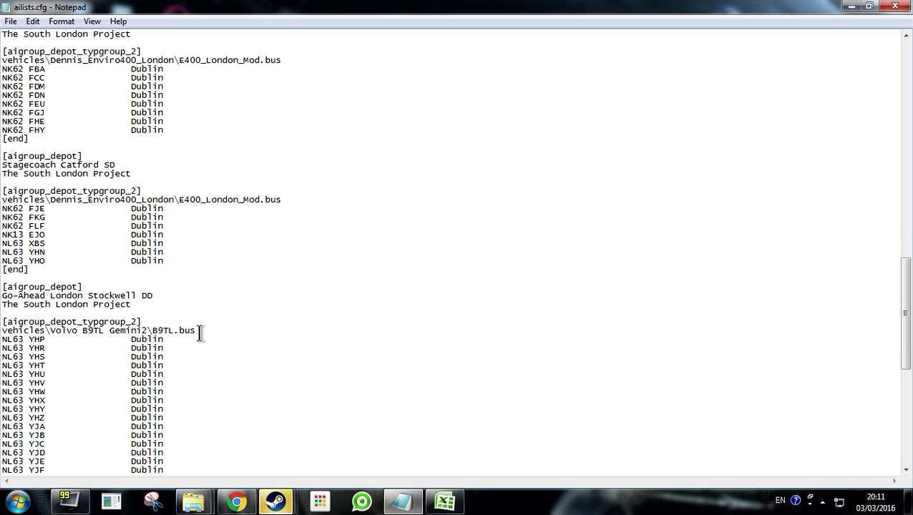
pyautogui.moveTo(196, 331); pyautogui.dragTo(2, 332)
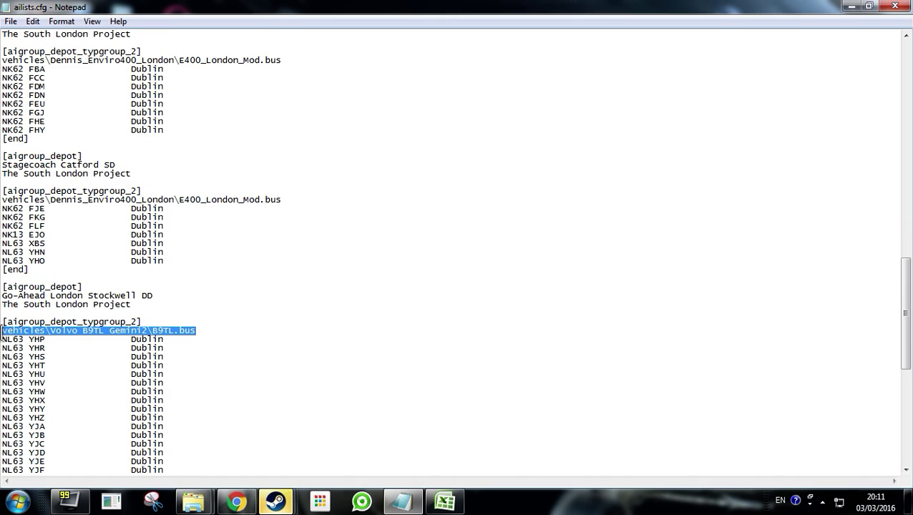
pyautogui.hotkey('ctrl', 'v')
pyautogui.scroll(-9, 104, 315)
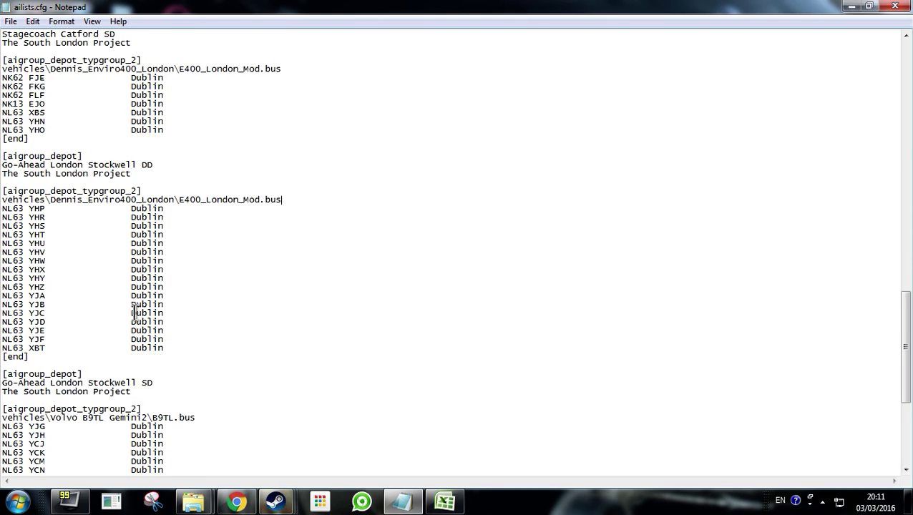
pyautogui.scroll(-5, 159, 306)
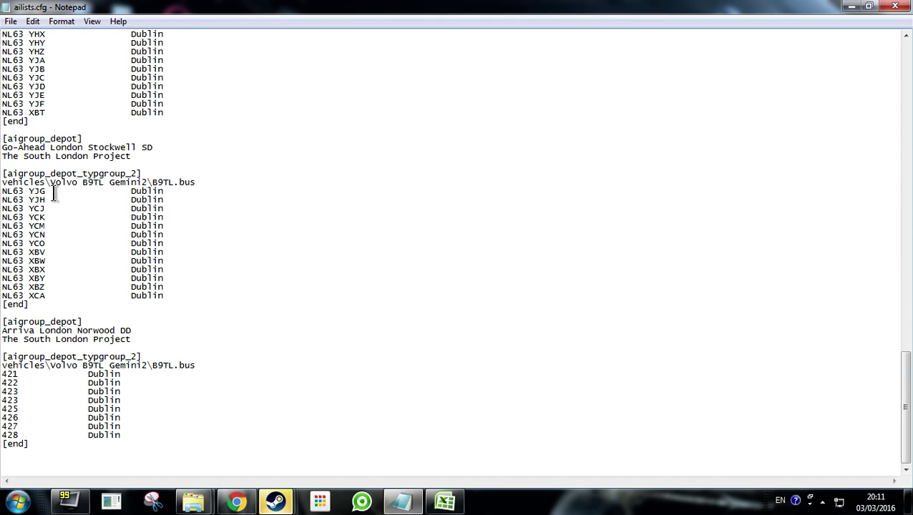
pyautogui.scroll(5, 73, 260)
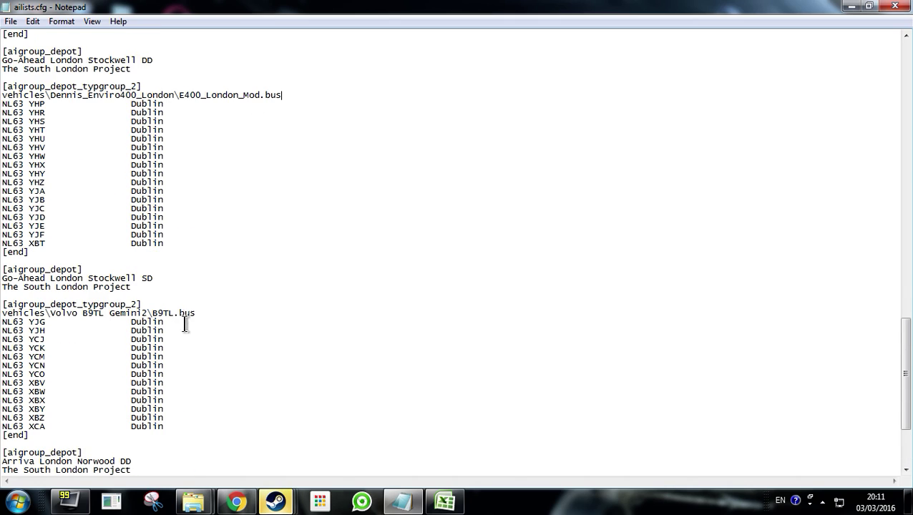
pyautogui.moveTo(198, 313); pyautogui.dragTo(2, 320)
pyautogui.hotkey('ctrl', 'v')
# Replace Arriva London Norwood DD's bus path with vehicles\Dennis_Enviro400_London\E400_London_Mod.bus
pyautogui.scroll(-5, 148, 369)
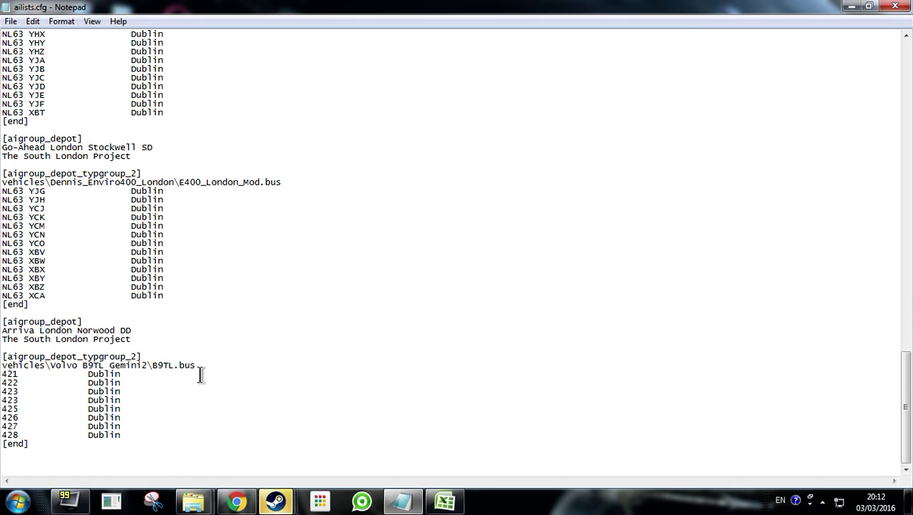
pyautogui.moveTo(199, 367); pyautogui.dragTo(2, 367)
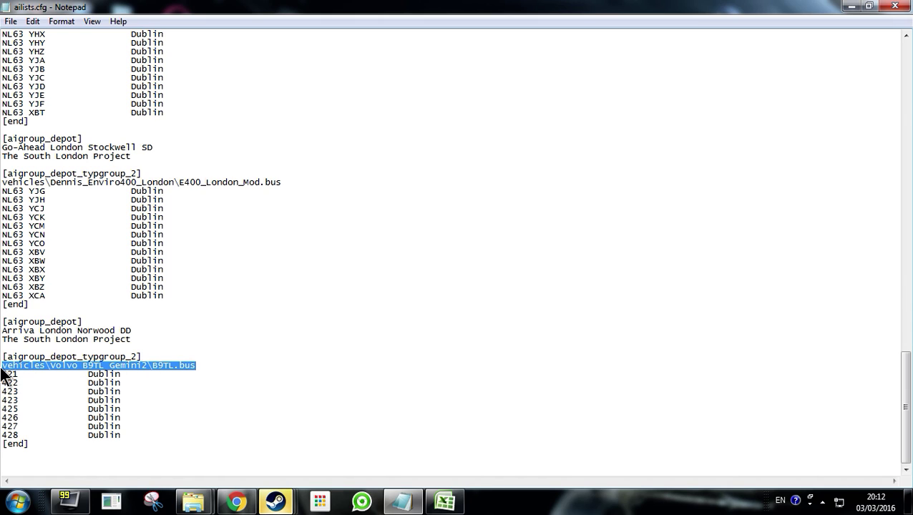
pyautogui.hotkey('ctrl', 'v')
# Review the depots' bus paths and the registration entries listed beneath them in ailists.cfg
pyautogui.scroll(15, 92, 286)
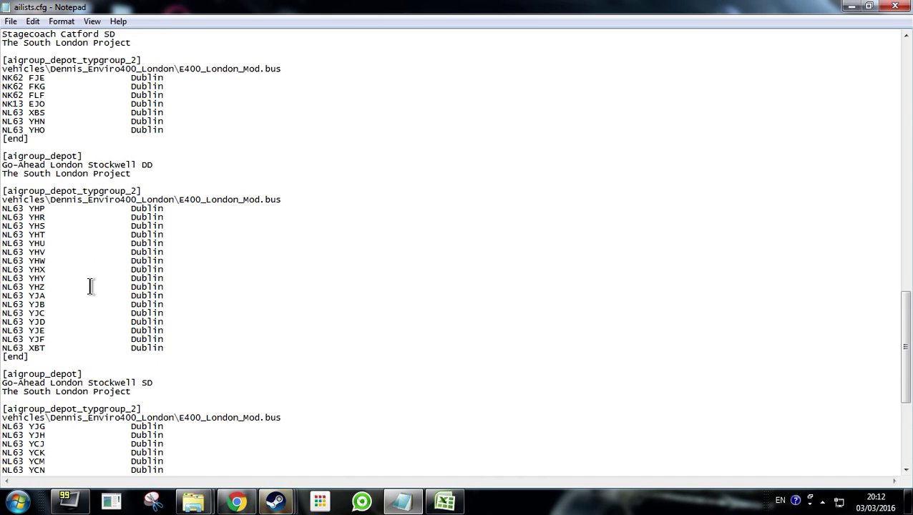
pyautogui.scroll(9, 91, 286)
pyautogui.scroll(-5, 93, 289)
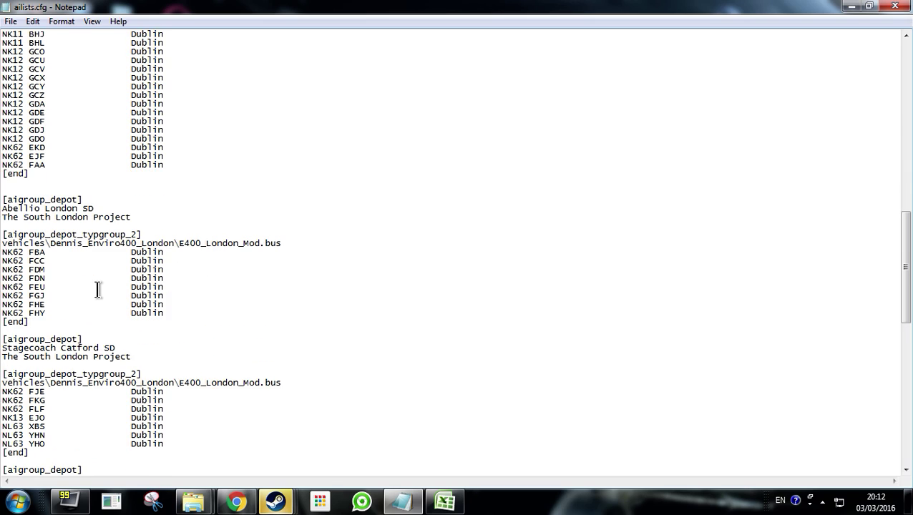
pyautogui.scroll(-9, 96, 280)
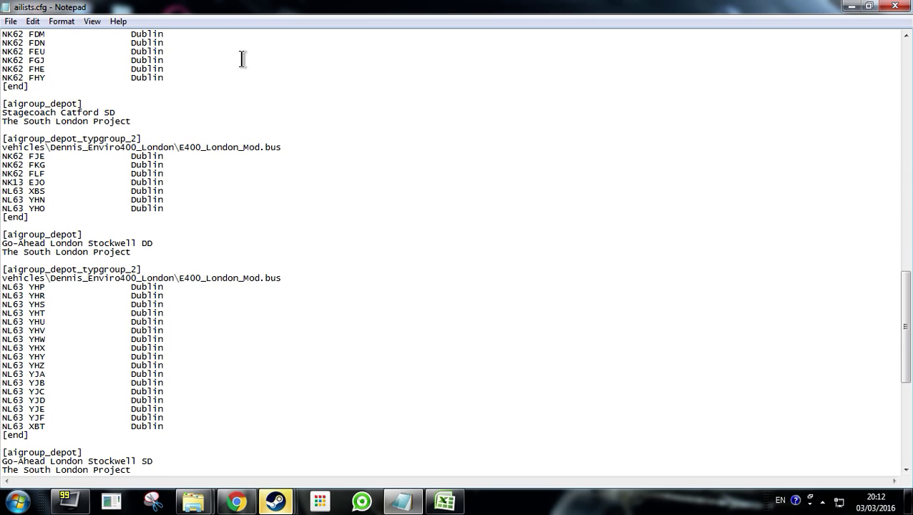
pyautogui.scroll(2, 39, 328)
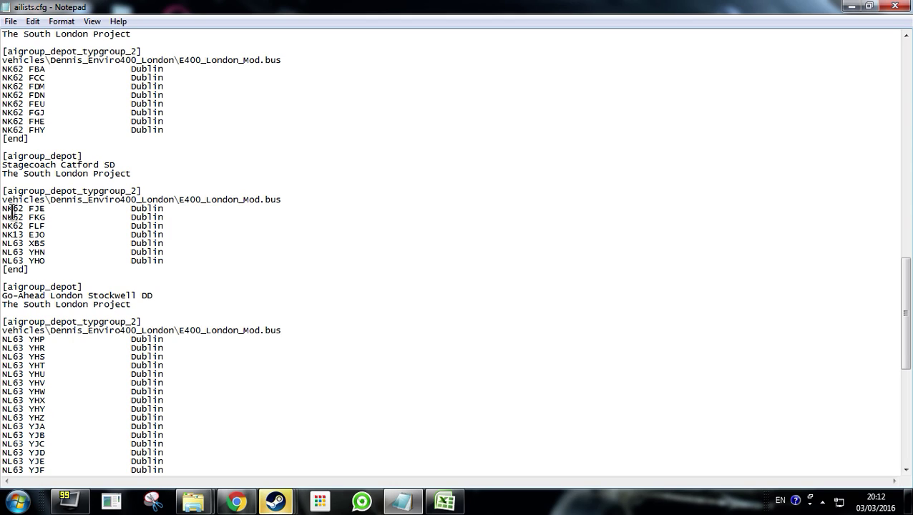
pyautogui.moveTo(3, 208); pyautogui.dragTo(47, 208)
pyautogui.click(88, 226)
pyautogui.scroll(20, 117, 282)
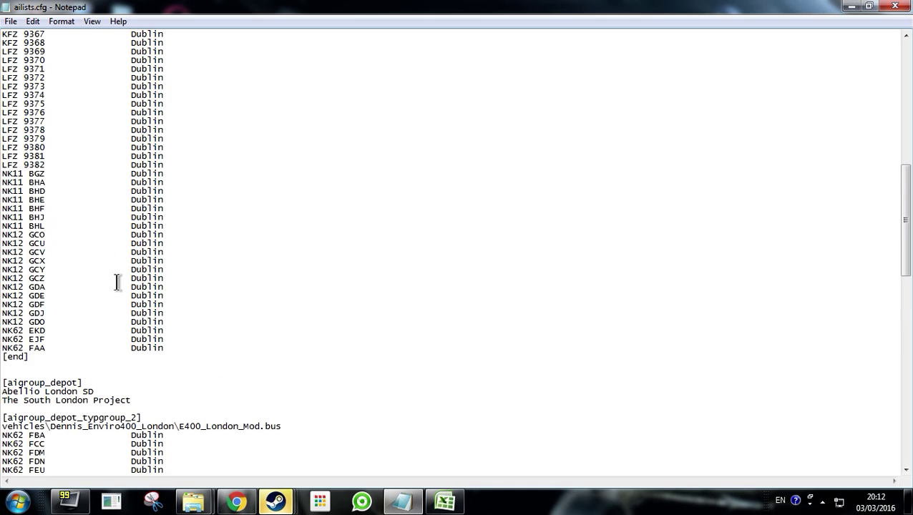
pyautogui.scroll(4, 117, 282)
pyautogui.scroll(-4, 118, 276)
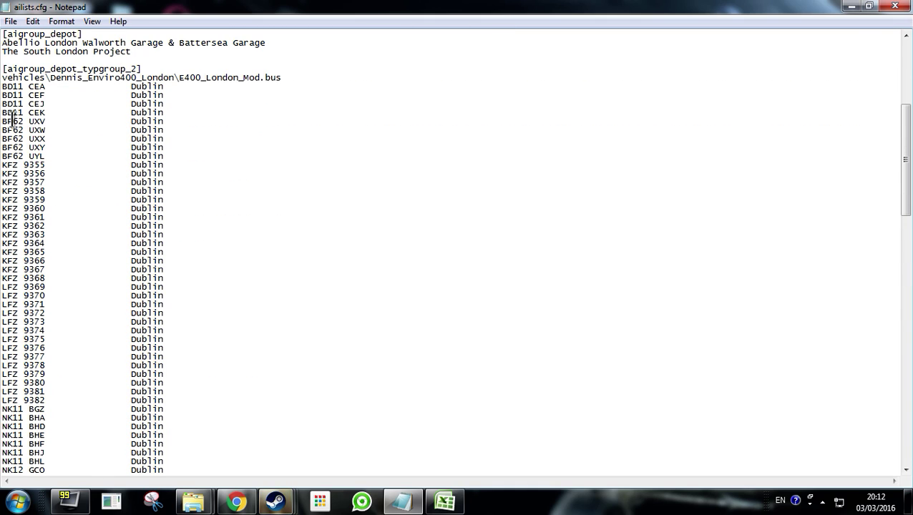
# Copy all registration and Dublin entries of the Abellio Walworth & Battersea depot into a blank Excel sheet starting at A1
pyautogui.click(444, 502)
pyautogui.click(444, 502)
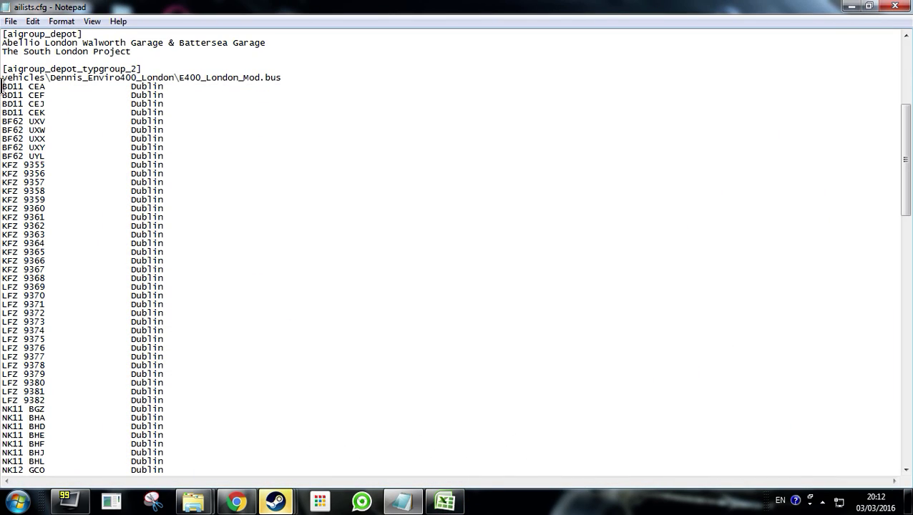
pyautogui.moveTo(2, 86); pyautogui.dragTo(172, 351)
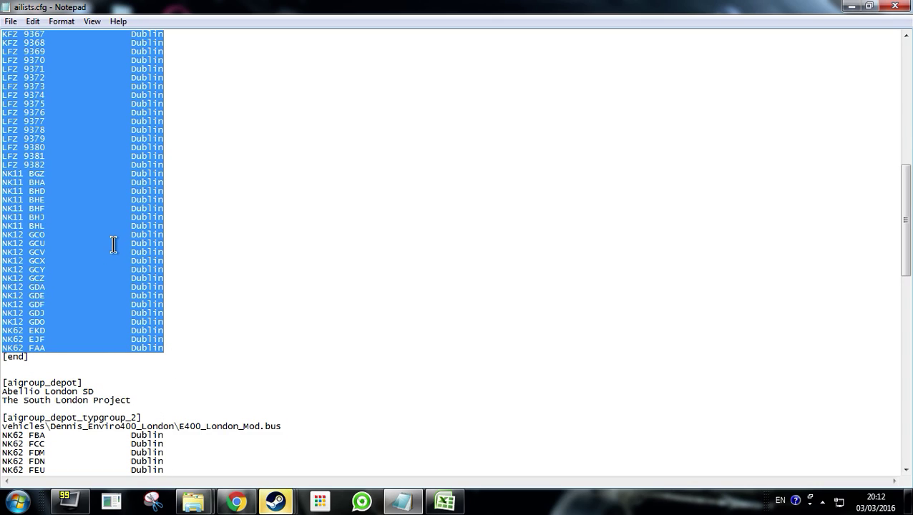
pyautogui.click(444, 501)
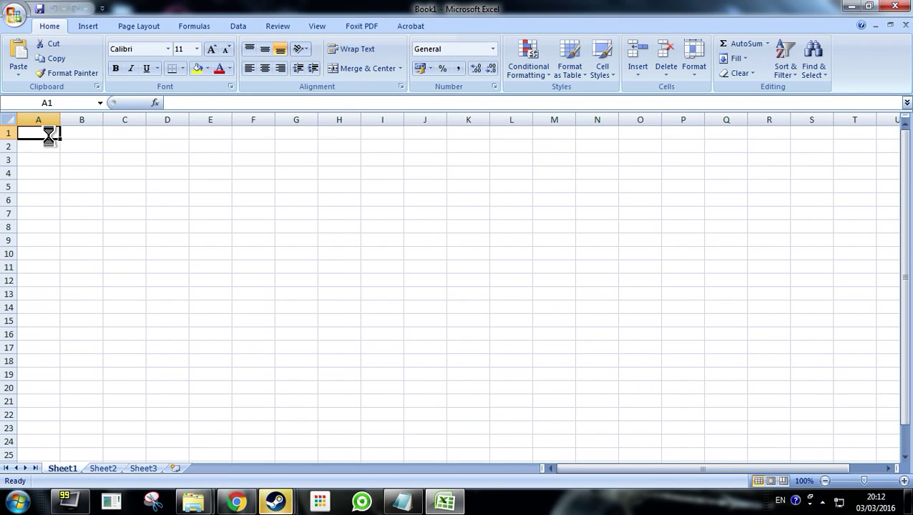
pyautogui.hotkey('ctrl', 'v')
pyautogui.click(85, 119)
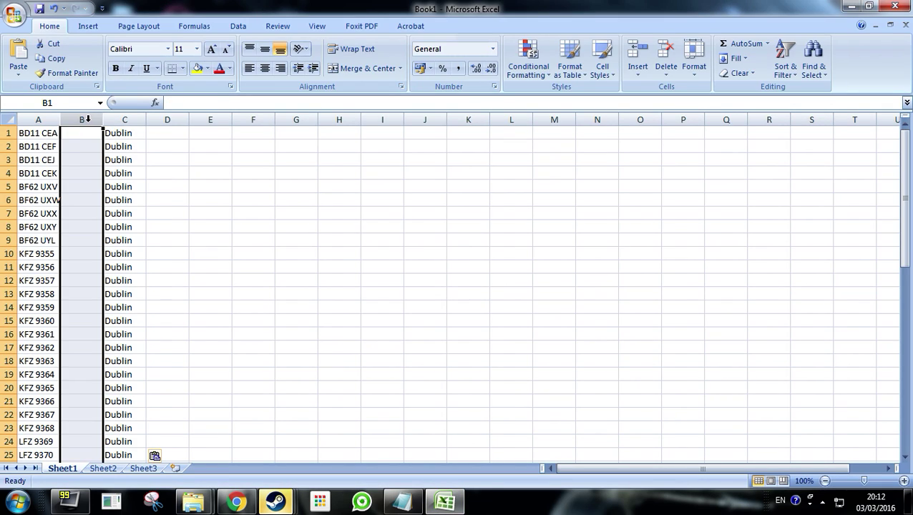
pyautogui.click(43, 133)
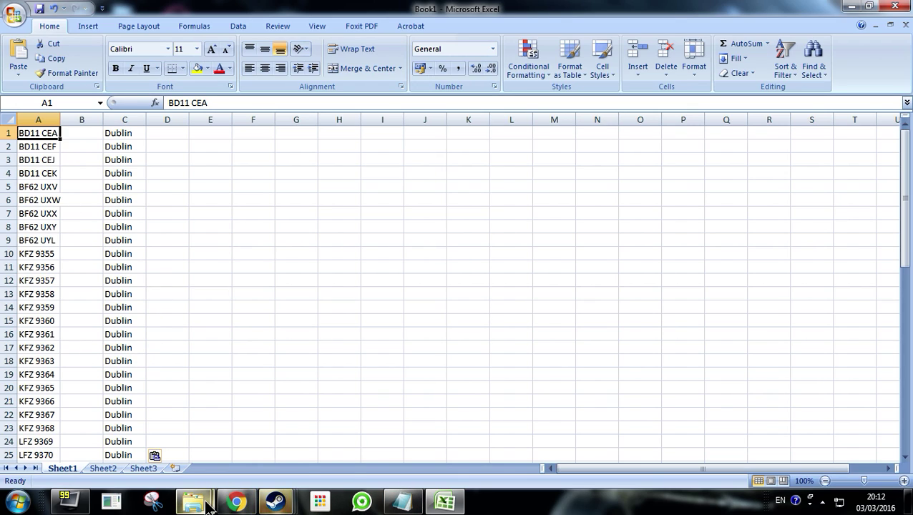
# Open Regs_London.org from the Dennis_Enviro400_London folder and examine its fleet number and registration entries
pyautogui.moveTo(208, 505)
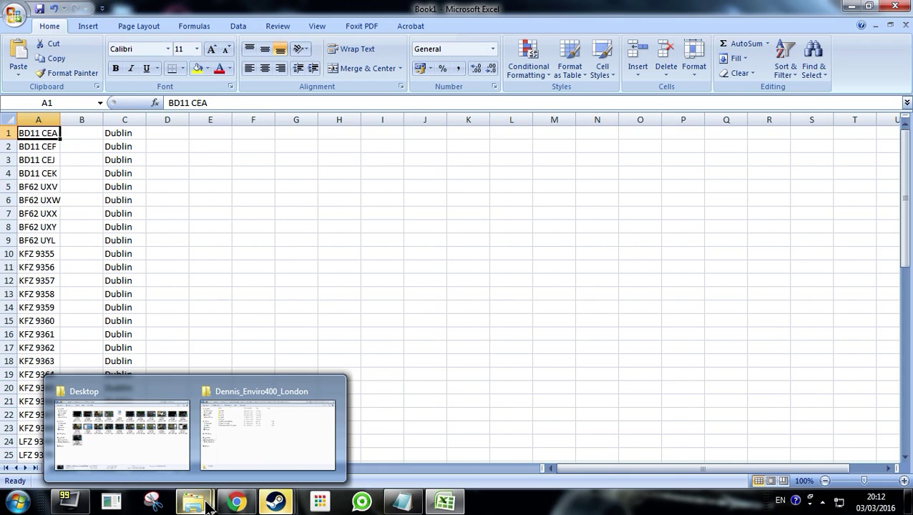
pyautogui.click(241, 458)
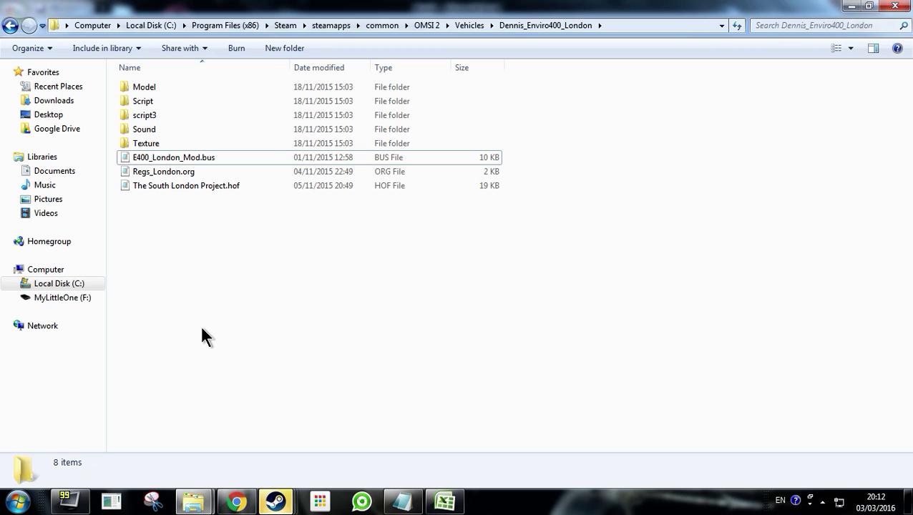
pyautogui.doubleClick(167, 172)
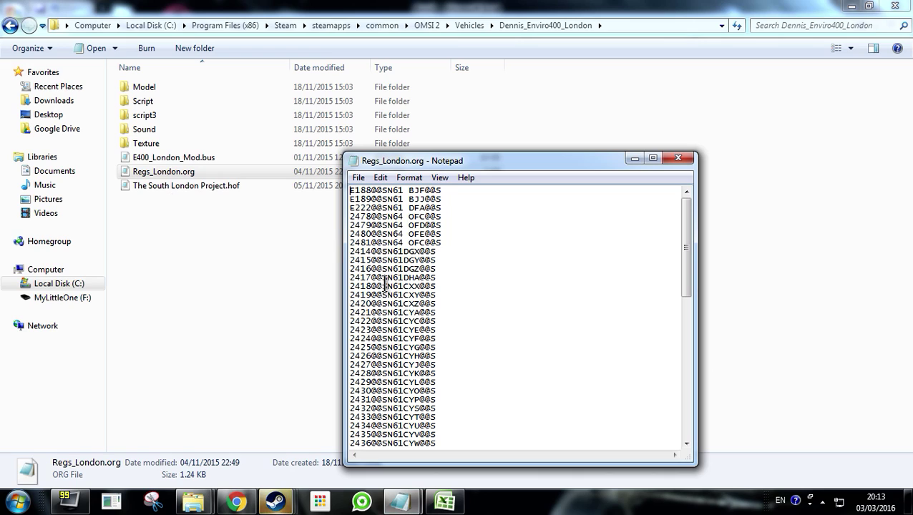
pyautogui.scroll(-15, 386, 285)
pyautogui.scroll(15, 393, 288)
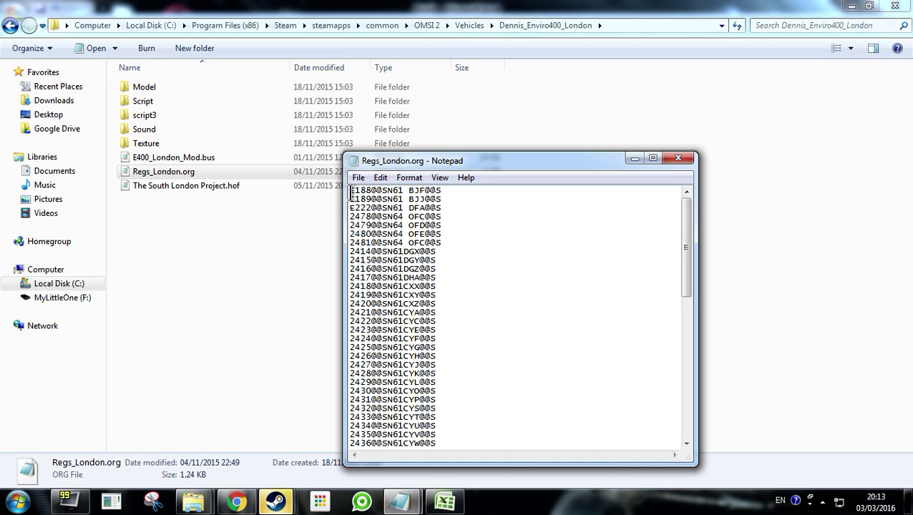
pyautogui.moveTo(351, 193); pyautogui.dragTo(432, 193)
pyautogui.click(454, 208)
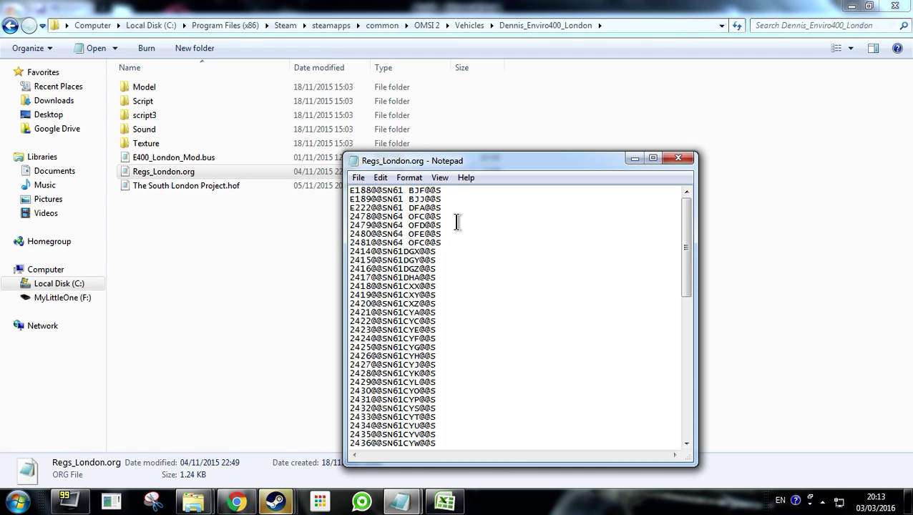
pyautogui.scroll(-15, 459, 269)
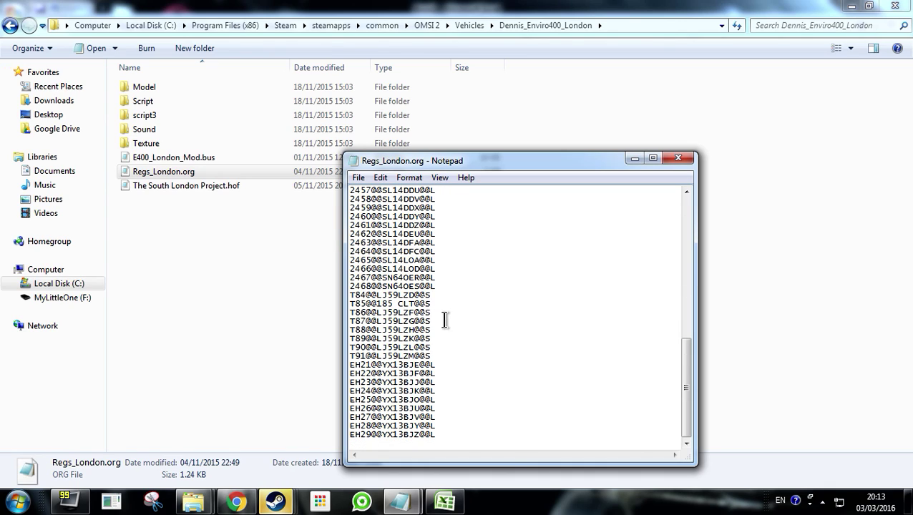
pyautogui.scroll(9, 429, 344)
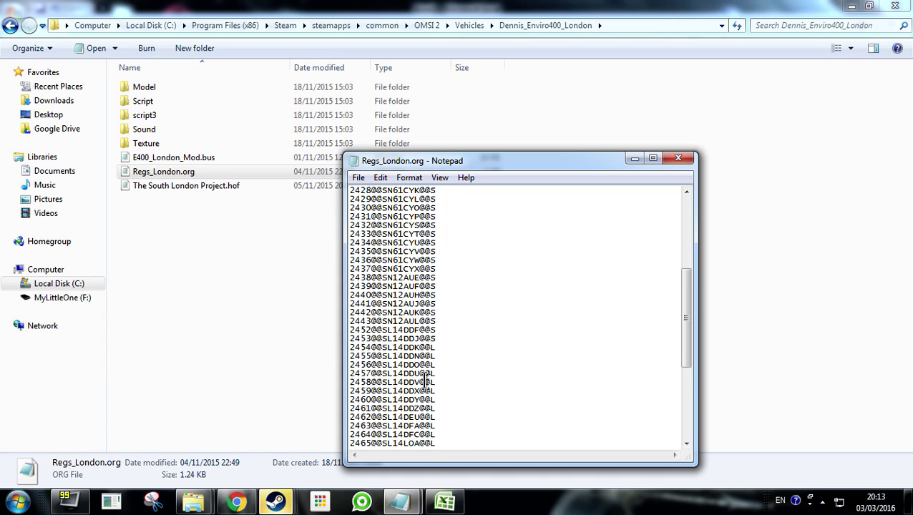
# Return to Excel, fill A1:A58 with a number series starting at 2568, and copy the filled cells
pyautogui.click(444, 501)
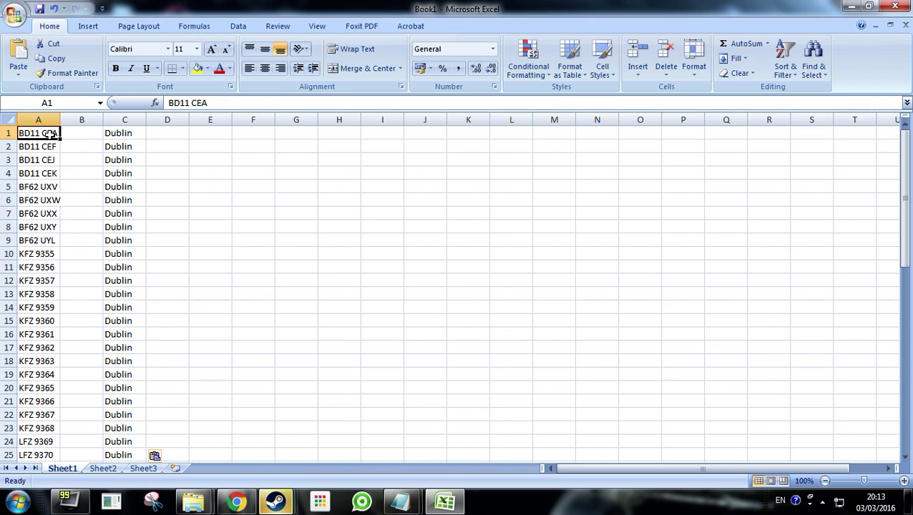
pyautogui.write('2568')
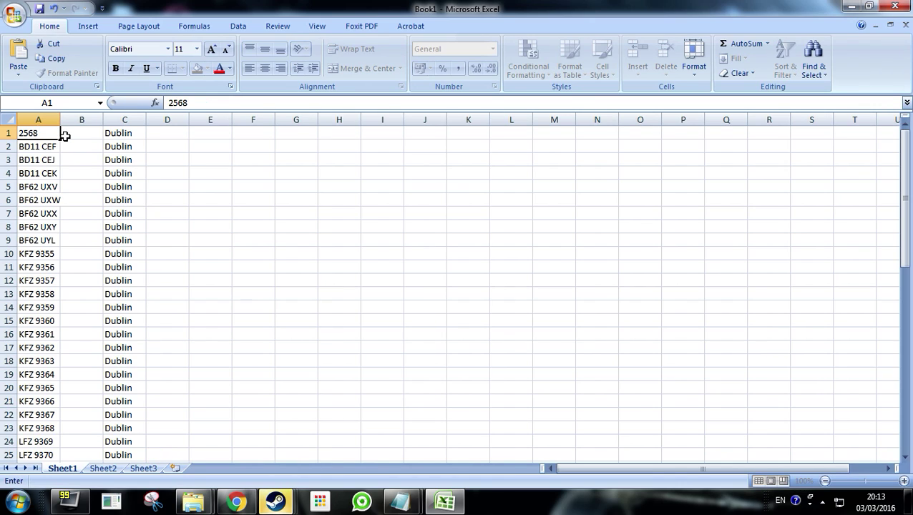
pyautogui.hotkey('ctrl', 'Return')
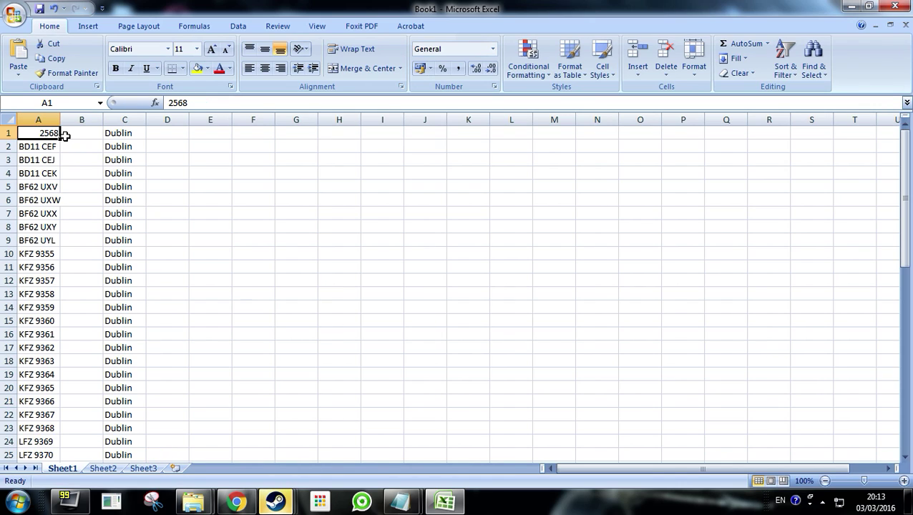
pyautogui.moveTo(61, 141); pyautogui.dragTo(40, 415)
pyautogui.click(66, 429)
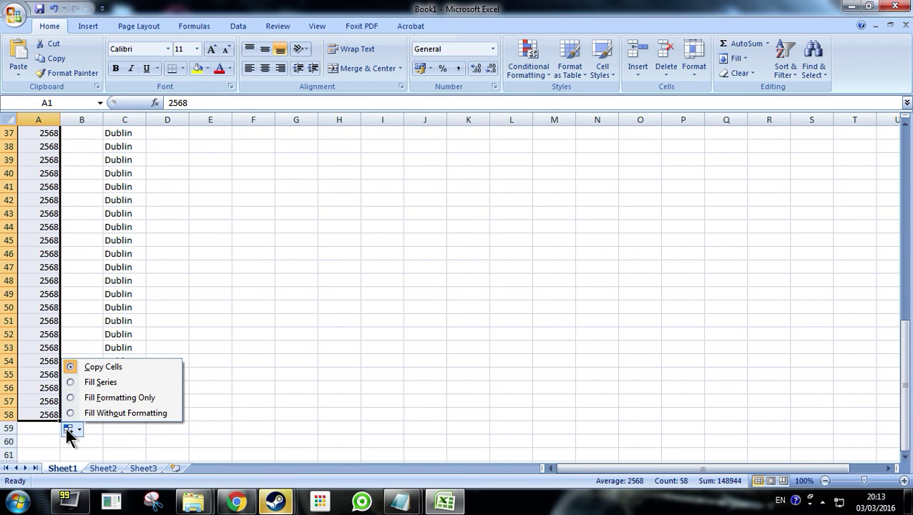
pyautogui.click(89, 383)
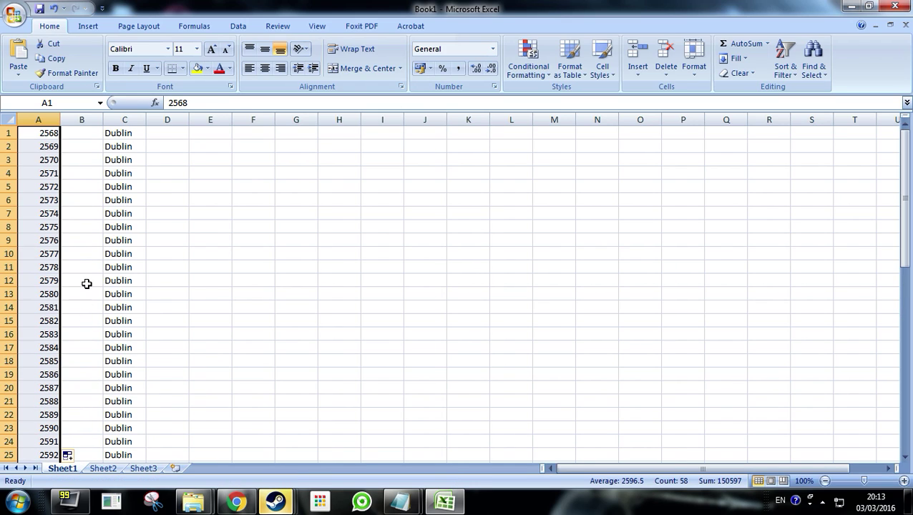
pyautogui.hotkey('ctrl', 'c')
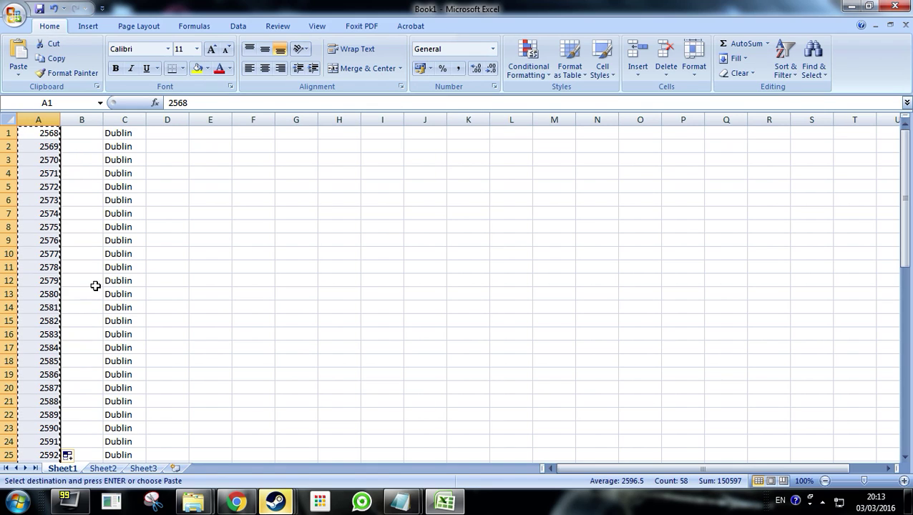
pyautogui.moveTo(421, 505)
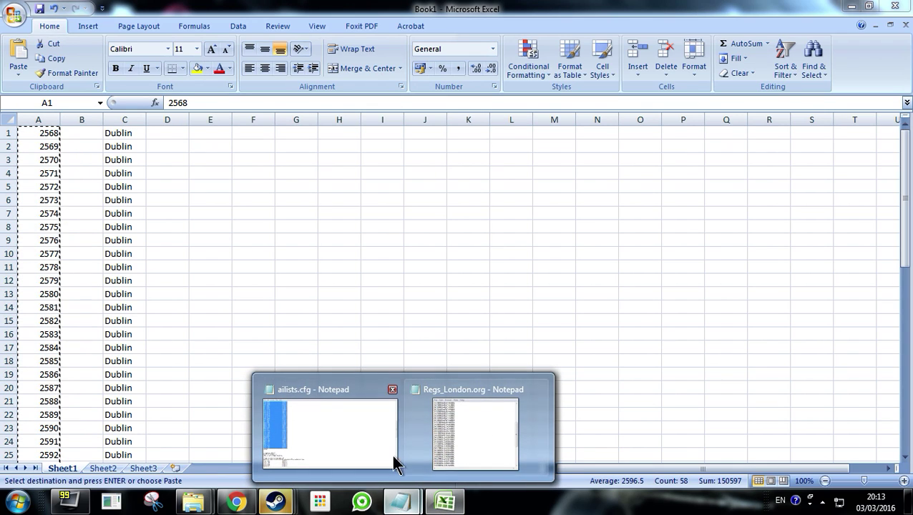
pyautogui.click(357, 444)
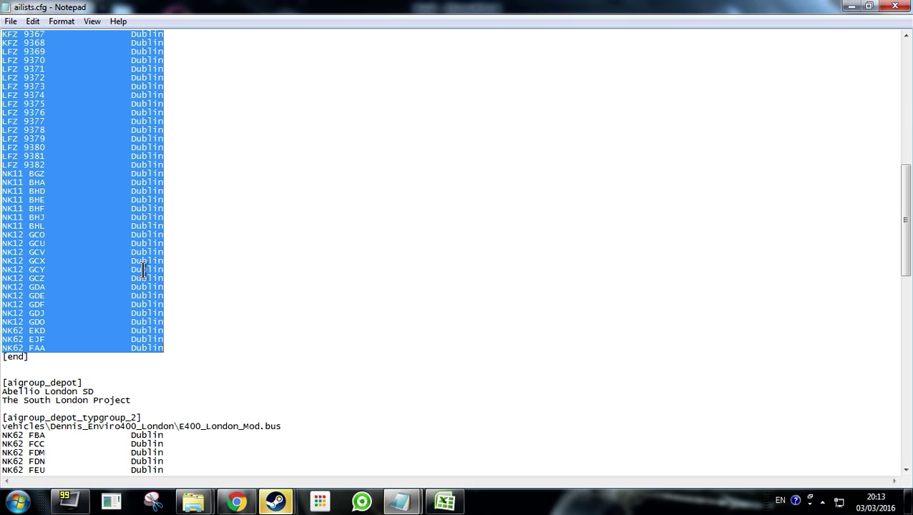
pyautogui.click(246, 295)
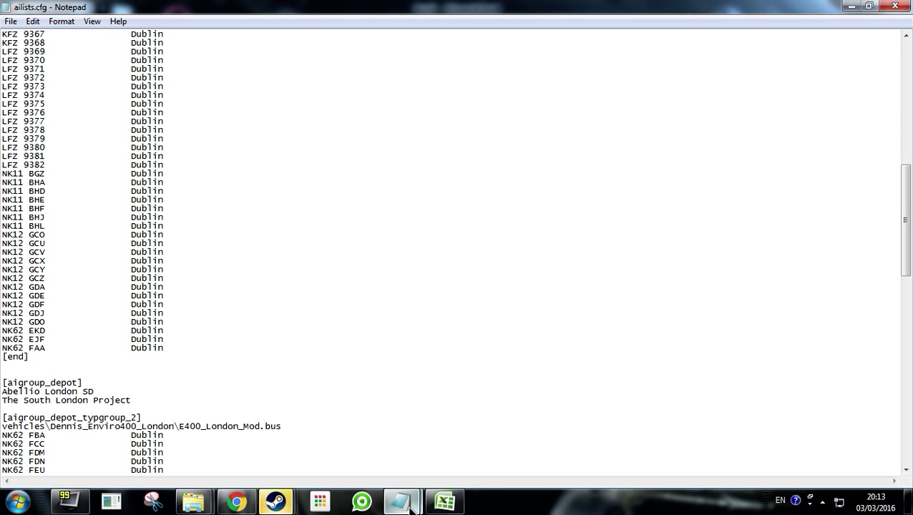
pyautogui.click(444, 501)
pyautogui.click(71, 218)
pyautogui.click(72, 175)
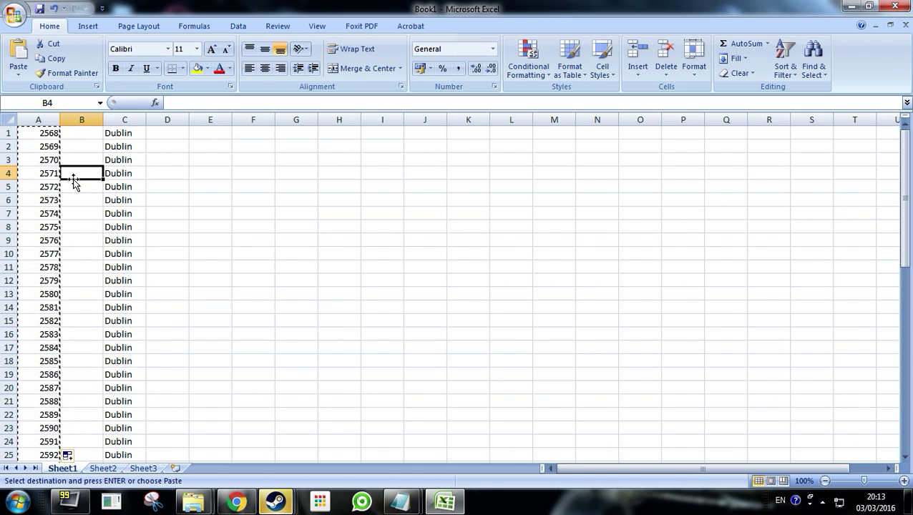
pyautogui.press('Up')
pyautogui.press('Up')
pyautogui.press('Up')
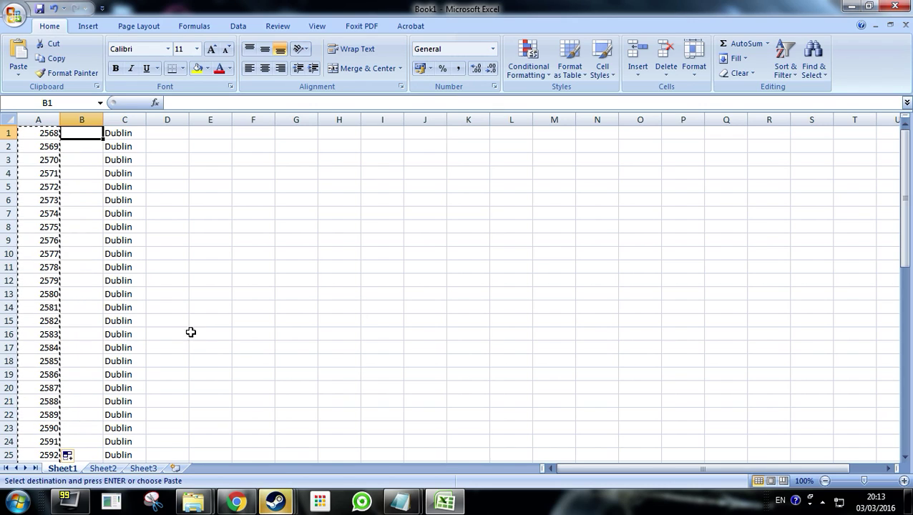
pyautogui.scroll(-20, 36, 252)
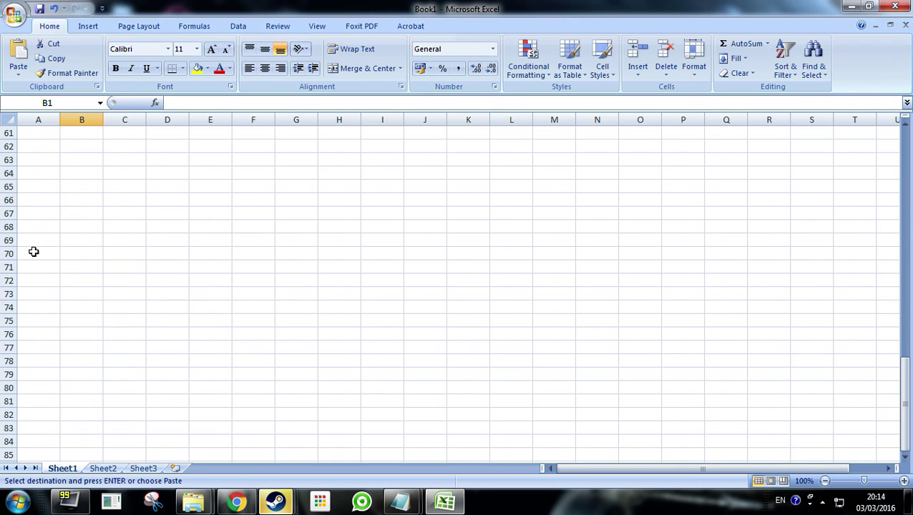
pyautogui.scroll(16, 34, 252)
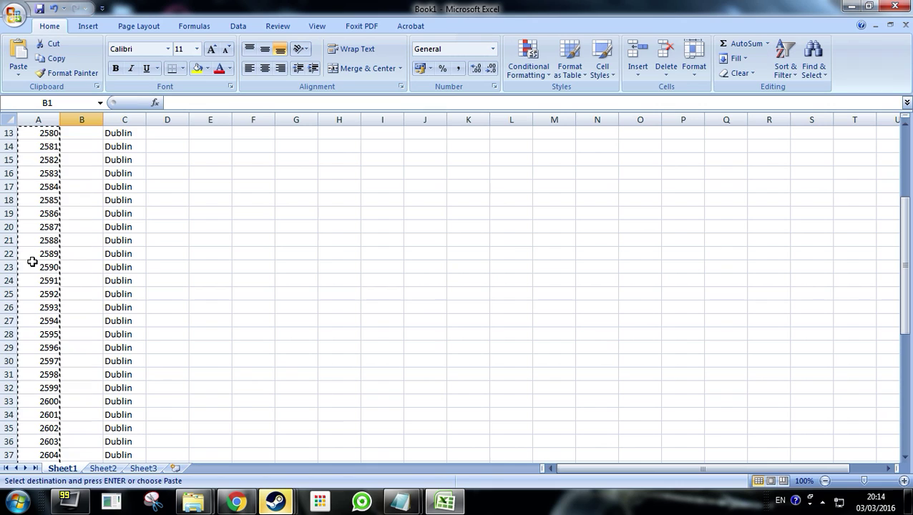
pyautogui.click(41, 241)
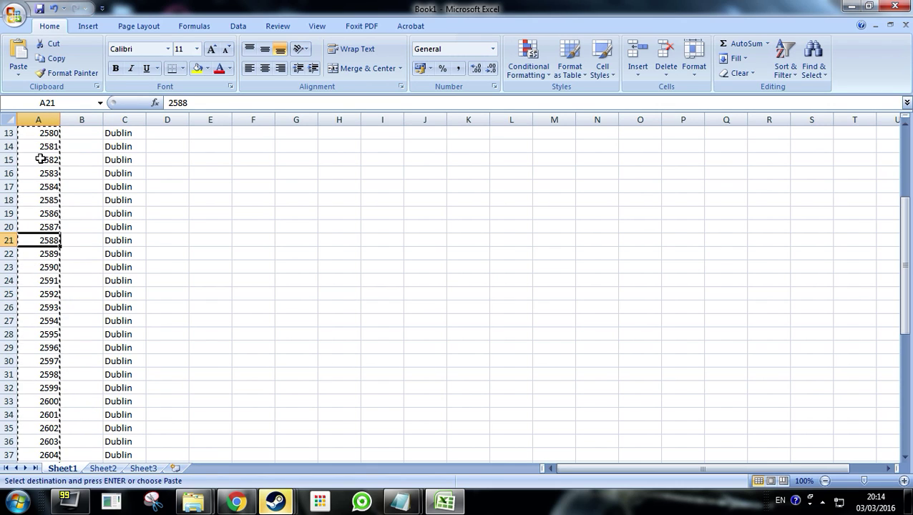
# Switch to Regs_London.org in Notepad and paste the copied fleet numbers 2568 to 2625 below its last entry
pyautogui.moveTo(399, 501)
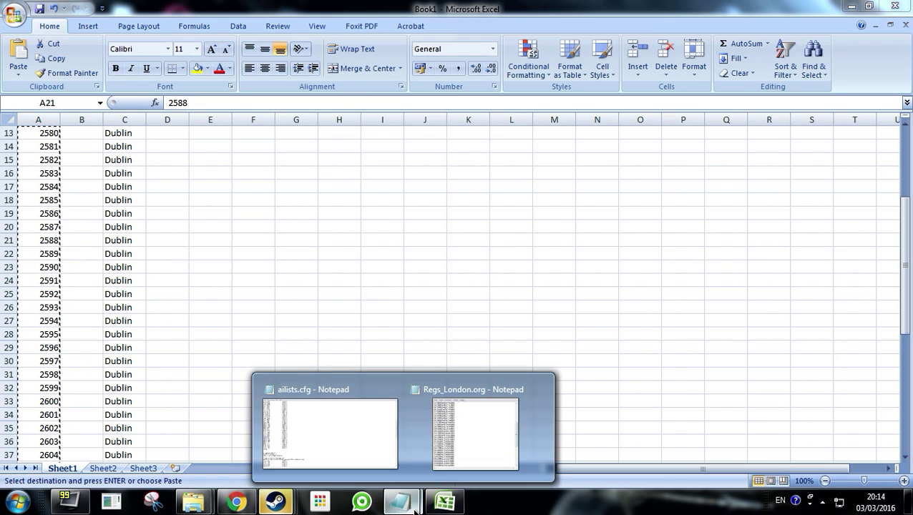
pyautogui.click(440, 443)
pyautogui.scroll(-7, 431, 442)
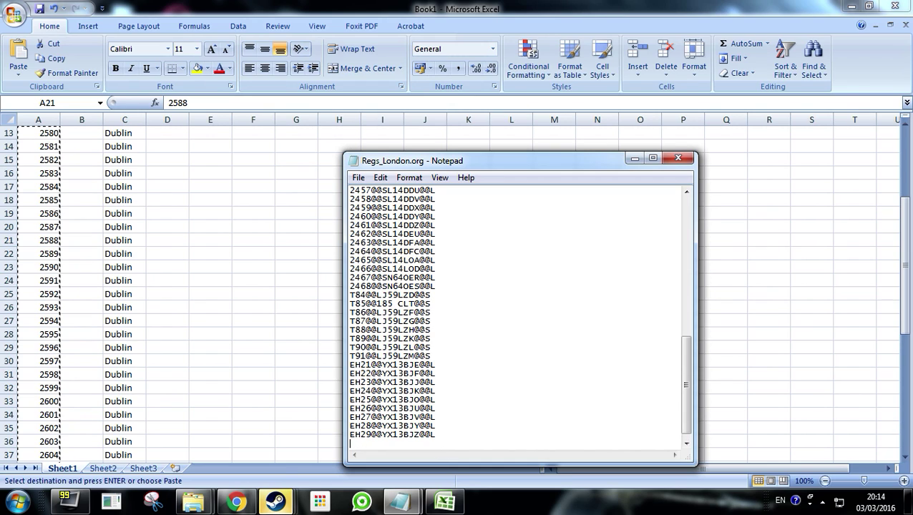
pyautogui.hotkey('ctrl', 'v')
pyautogui.scroll(15, 444, 329)
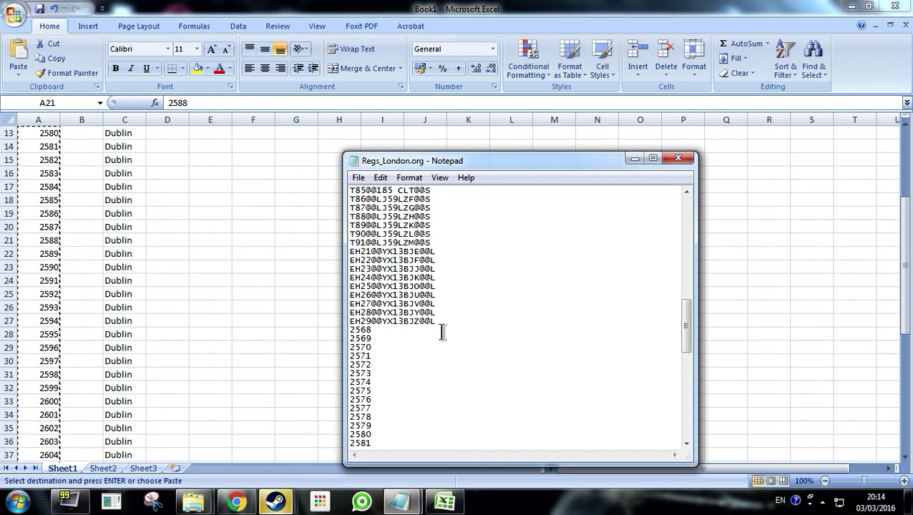
pyautogui.scroll(-9, 437, 337)
pyautogui.scroll(-6, 436, 342)
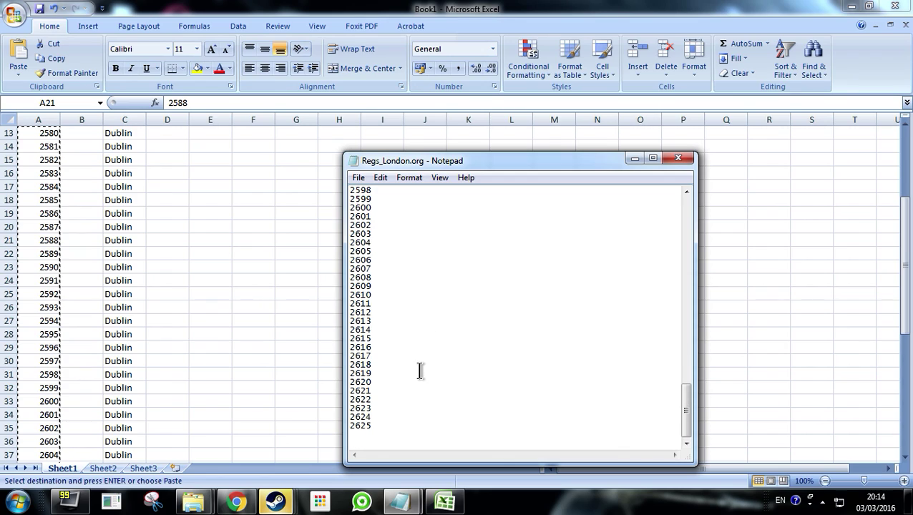
pyautogui.scroll(15, 405, 401)
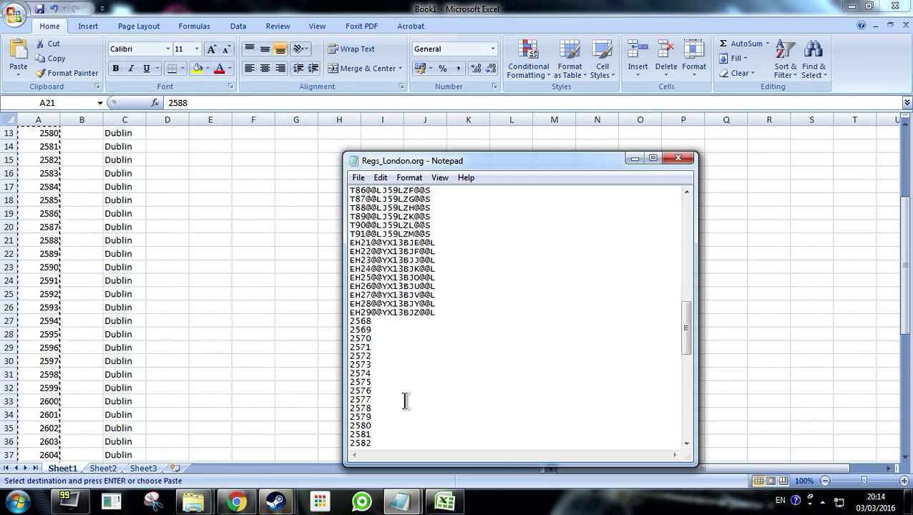
pyautogui.scroll(-15, 405, 401)
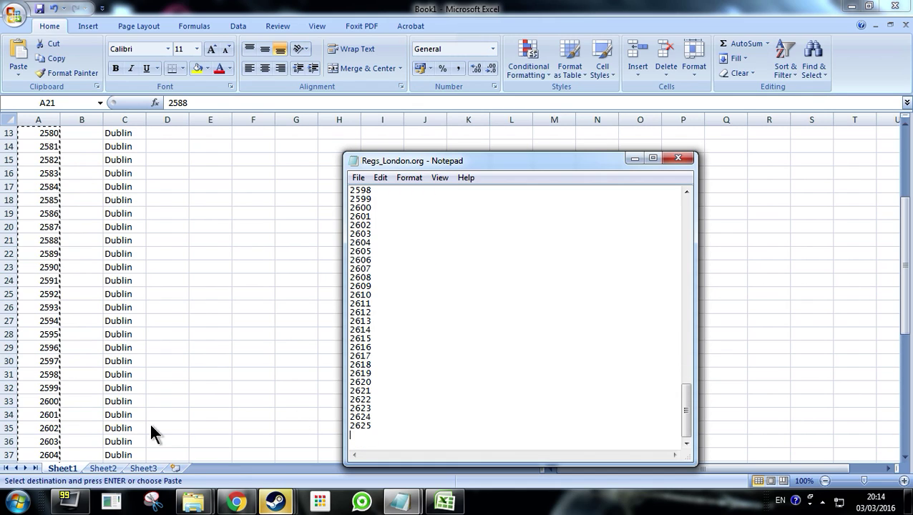
# Compare the fleet number column in Excel with the numbers and registration entries in Regs_London.org
pyautogui.hotkey('alt', 'Tab')
pyautogui.scroll(-15, 88, 414)
pyautogui.scroll(19, 201, 378)
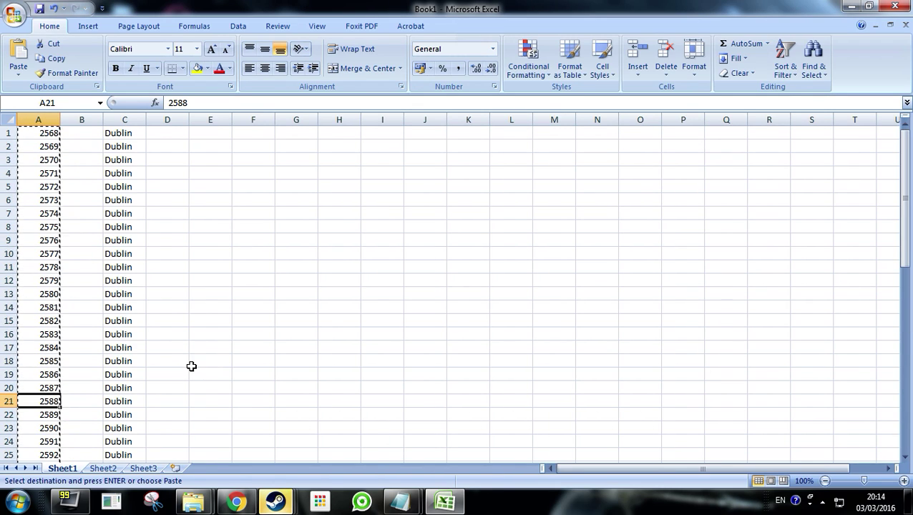
pyautogui.moveTo(399, 501)
pyautogui.click(448, 471)
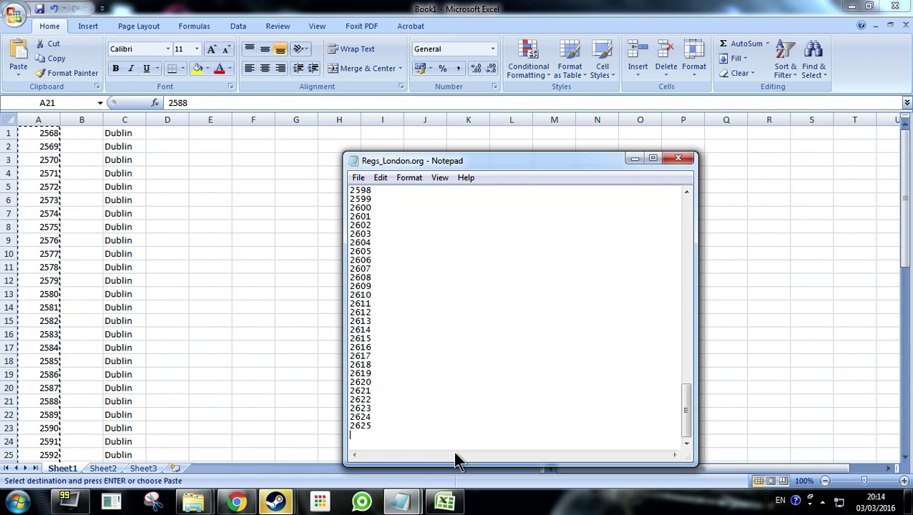
pyautogui.scroll(20, 422, 397)
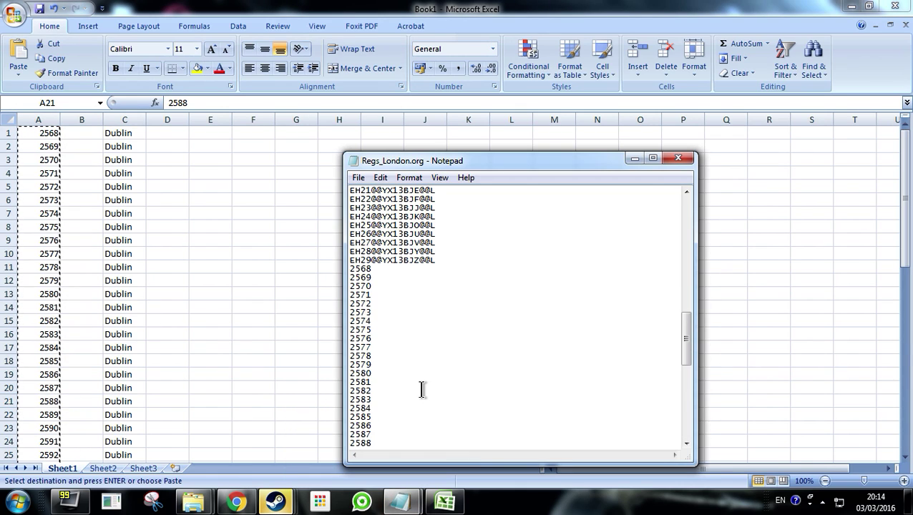
pyautogui.scroll(-1, 432, 355)
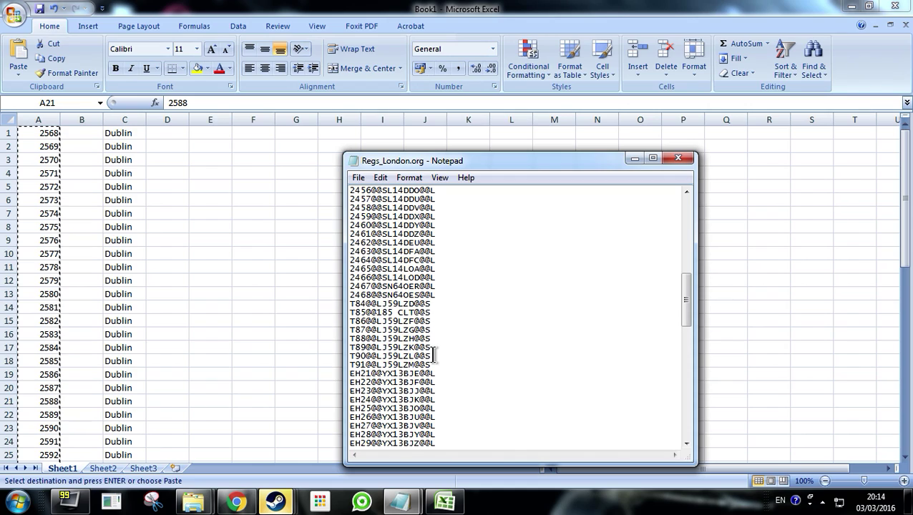
pyautogui.scroll(-11, 433, 354)
pyautogui.hotkey('alt', 'Tab')
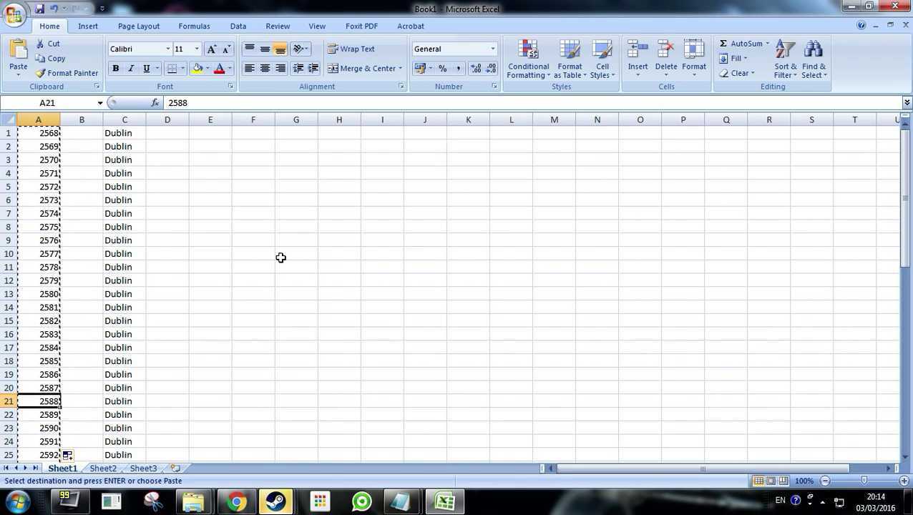
# Switch to the Dennis_Enviro400_London folder, check the Arriva London repaint in Texture\Repaints, and open London.cti from Repaints
pyautogui.click(123, 132)
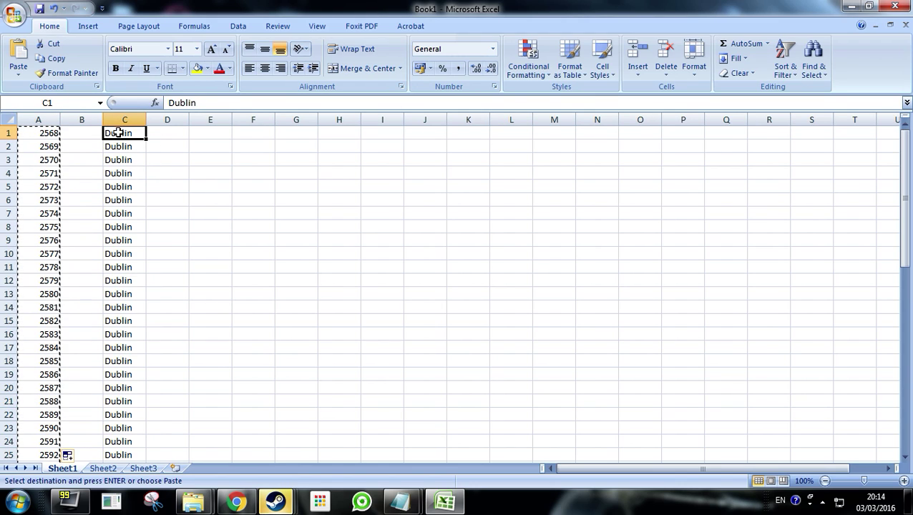
pyautogui.click(206, 506)
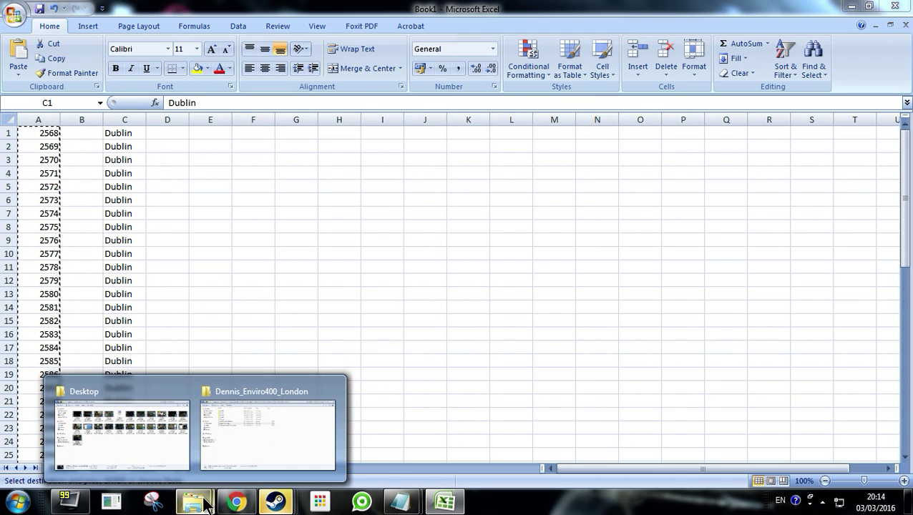
pyautogui.click(257, 402)
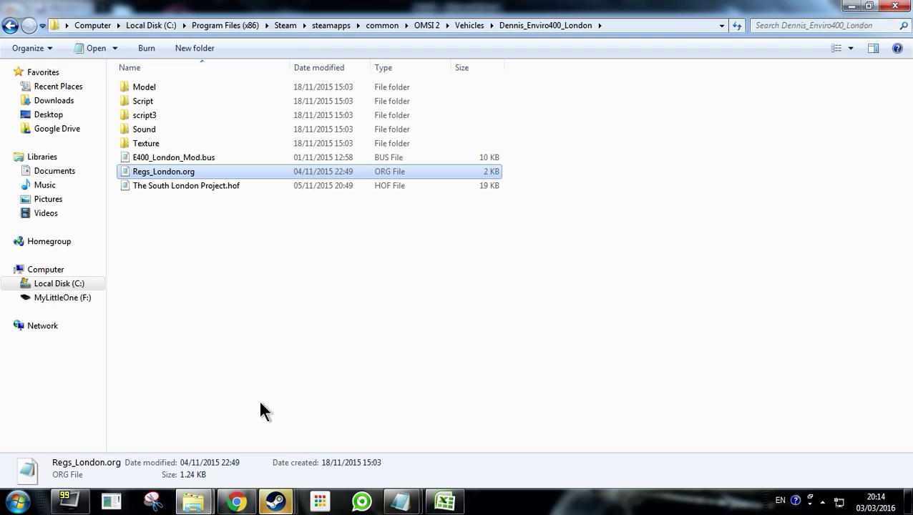
pyautogui.doubleClick(181, 145)
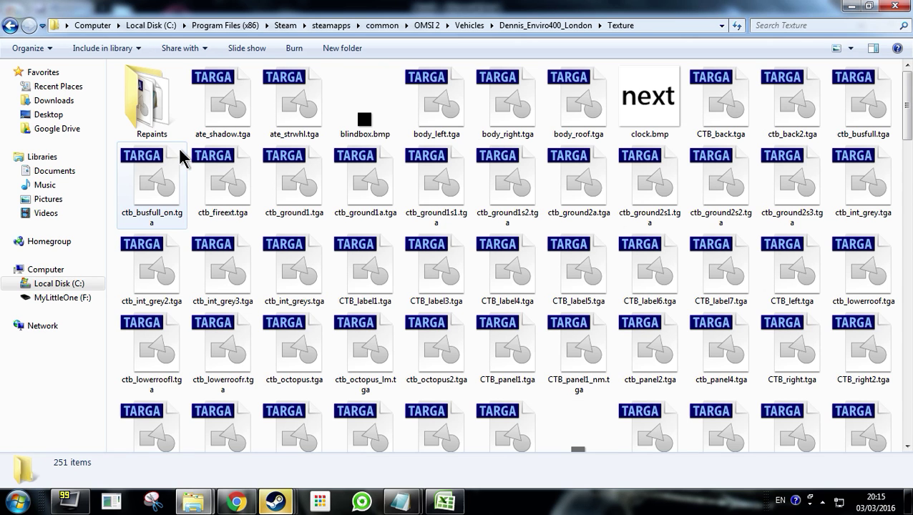
pyautogui.doubleClick(168, 100)
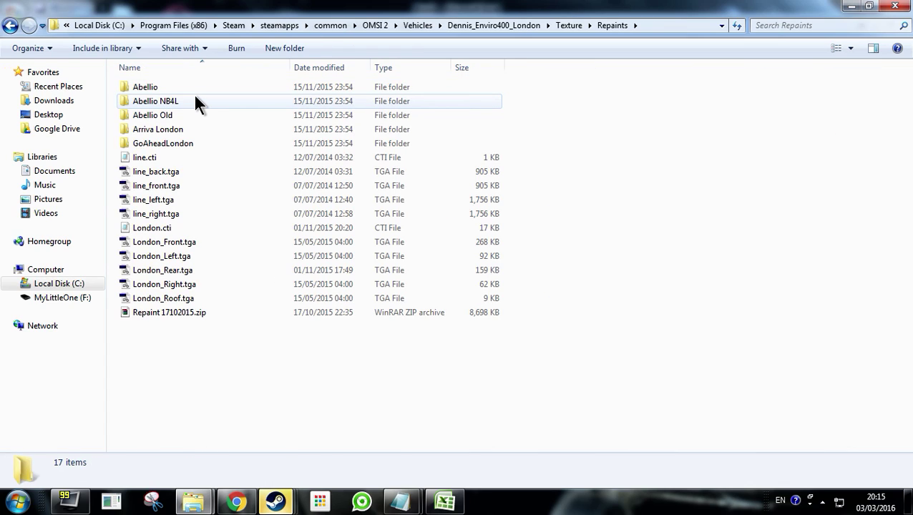
pyautogui.doubleClick(181, 136)
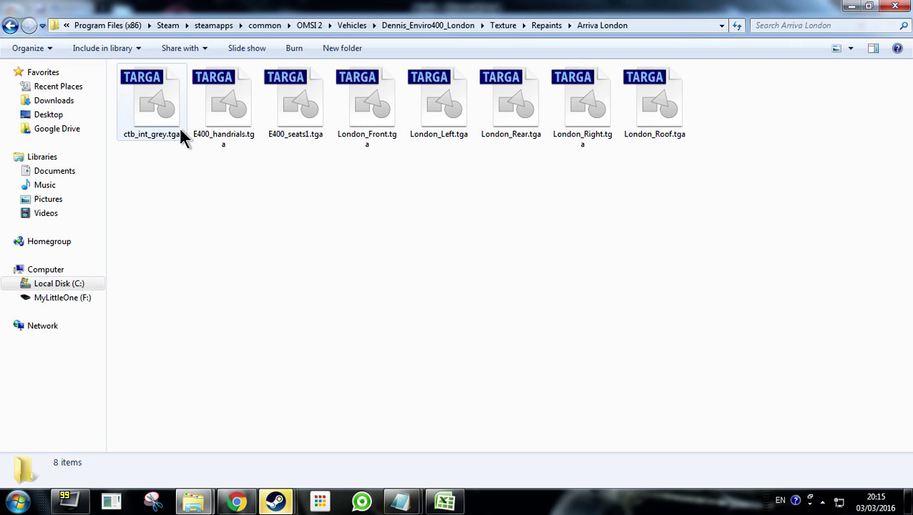
pyautogui.click(10, 26)
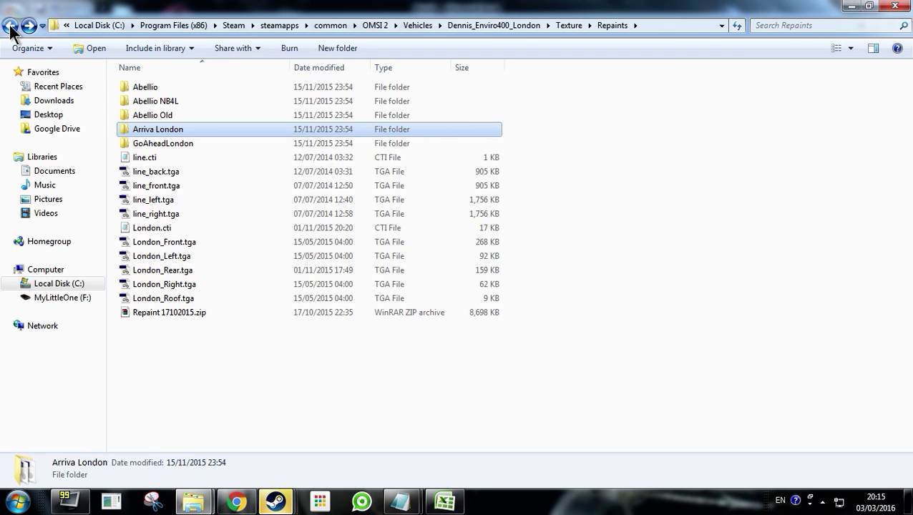
pyautogui.doubleClick(165, 228)
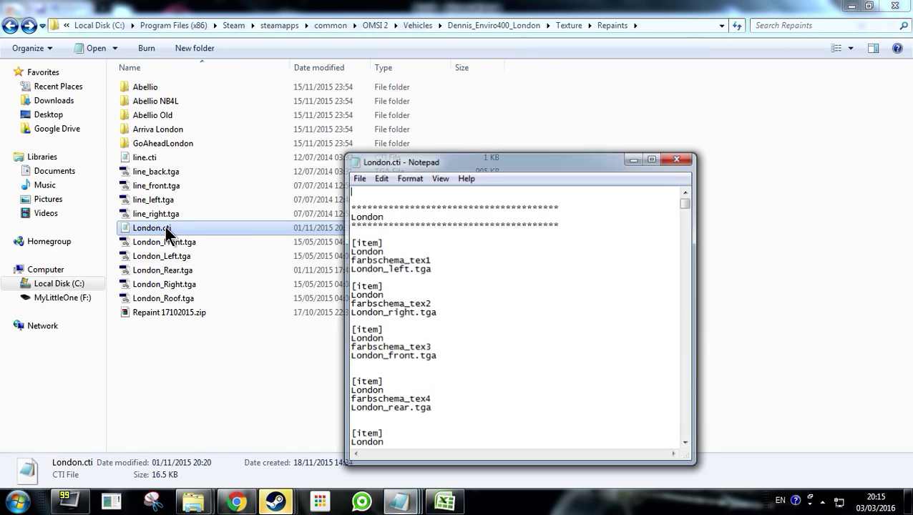
# Copy the repaint name London from the first [item] entry of London.cti and close the file
pyautogui.click(384, 251)
pyautogui.moveTo(384, 251); pyautogui.dragTo(352, 251)
pyautogui.click(403, 248)
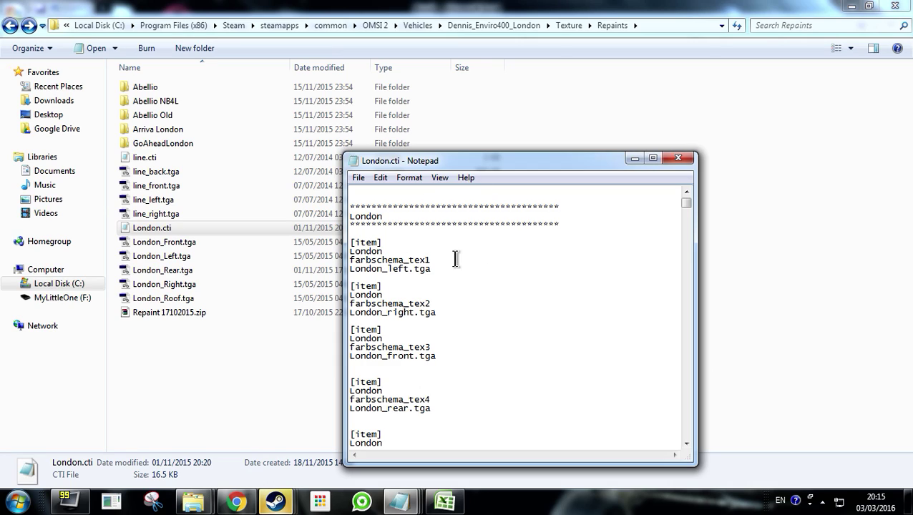
pyautogui.moveTo(386, 251); pyautogui.dragTo(344, 252)
pyautogui.hotkey('ctrl', 'c')
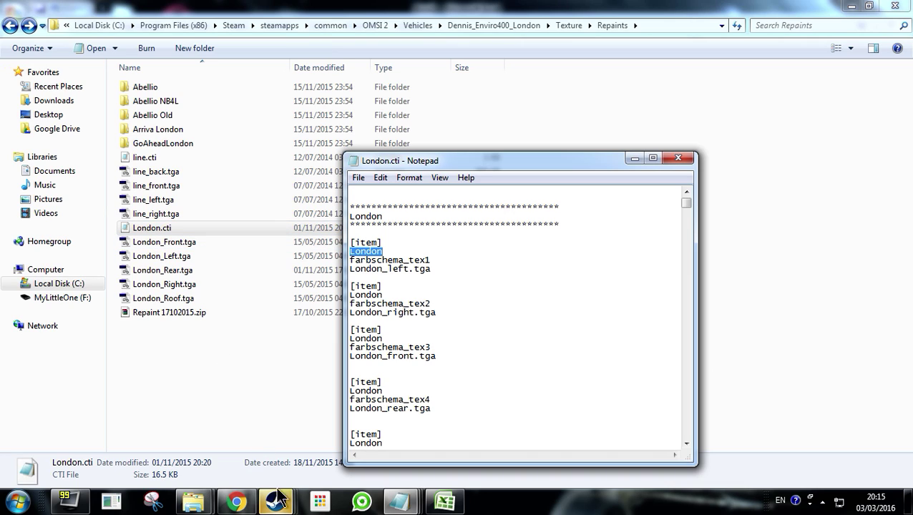
pyautogui.click(678, 159)
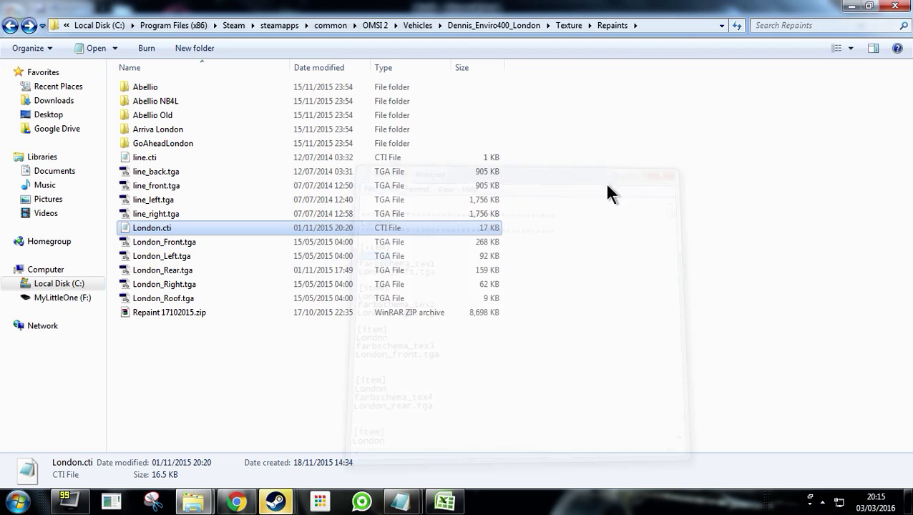
# Return to Excel, replace the Dublin entry in C1 with London, and fill it down to the end of the list
pyautogui.moveTo(406, 506)
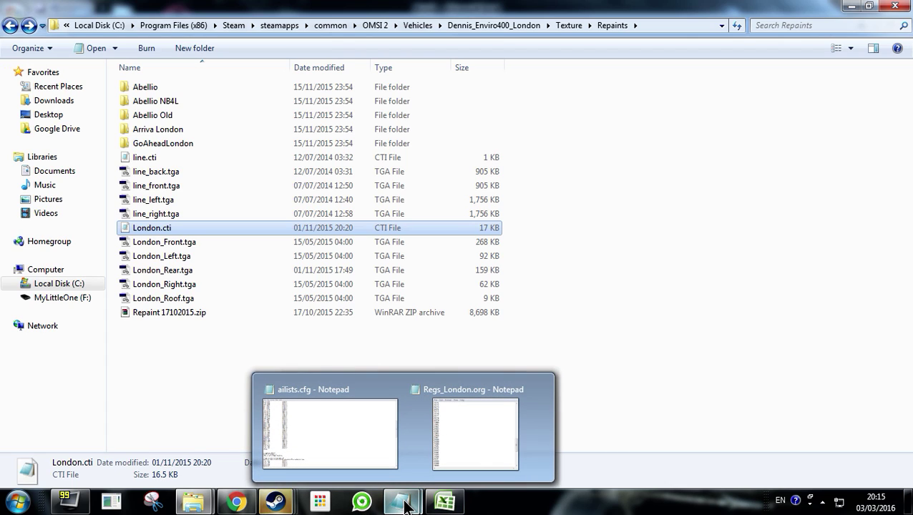
pyautogui.click(444, 501)
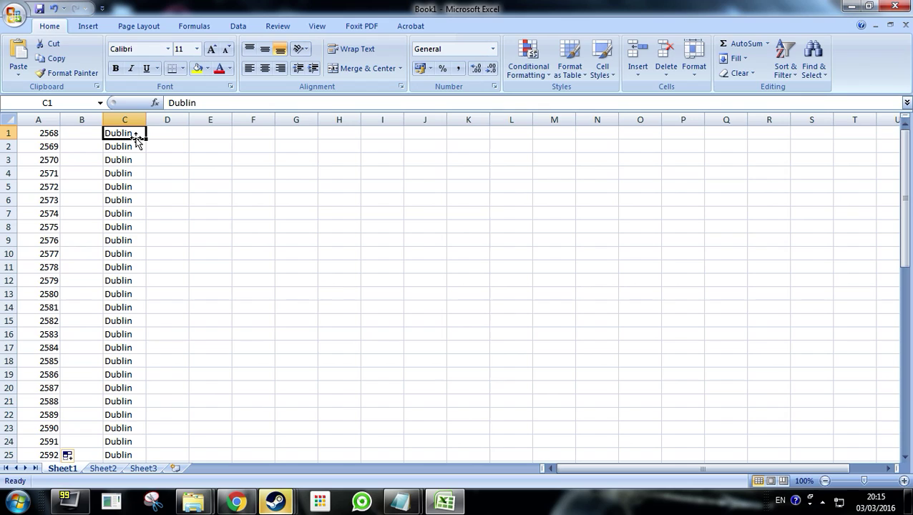
pyautogui.hotkey('ctrl', 'v')
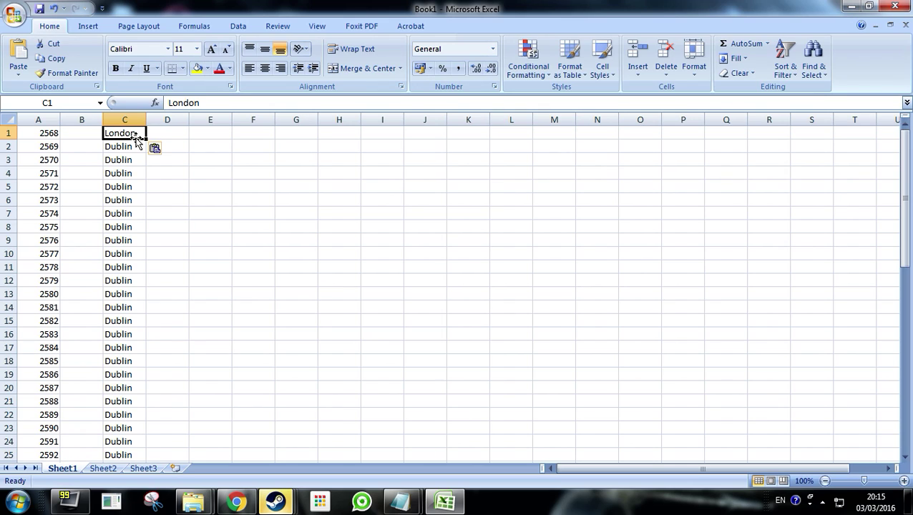
pyautogui.click(135, 148)
pyautogui.click(137, 134)
pyautogui.doubleClick(146, 139)
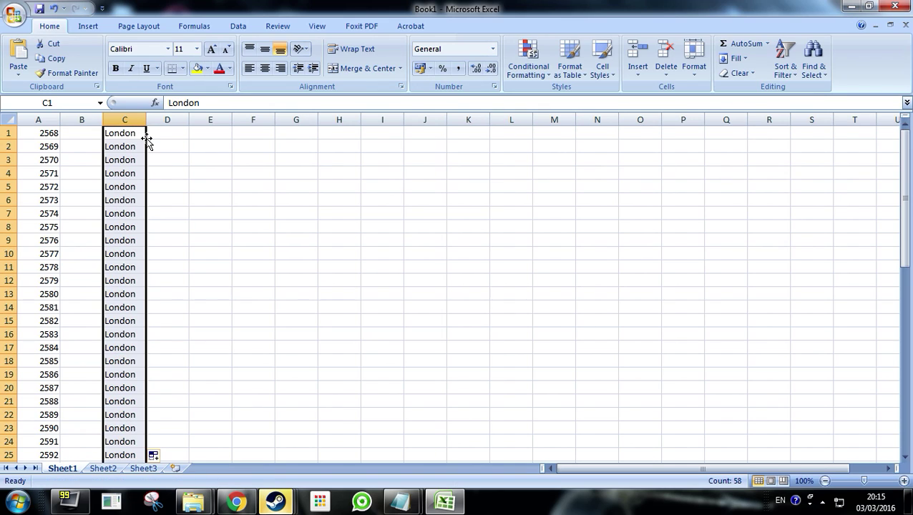
pyautogui.scroll(-13, 161, 308)
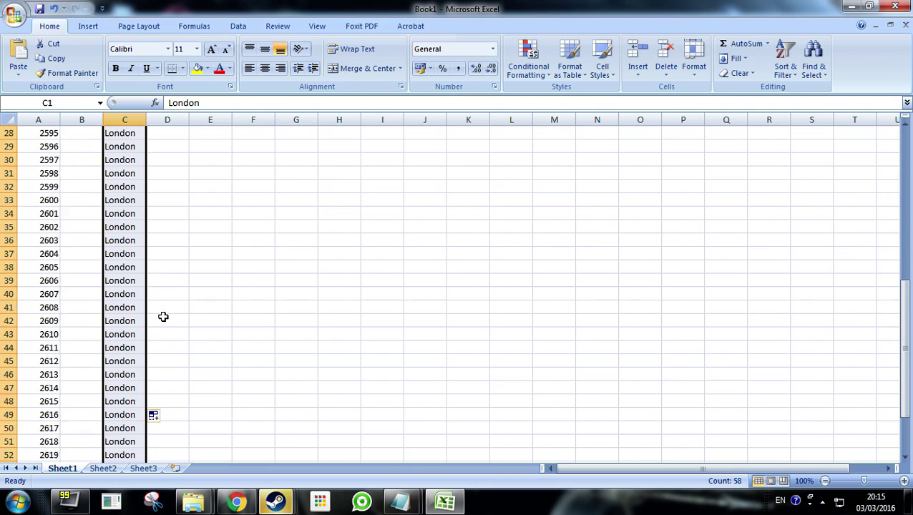
# Copy the complete list of fleet numbers and London repaint names, cells A1 to C58
pyautogui.scroll(13, 179, 325)
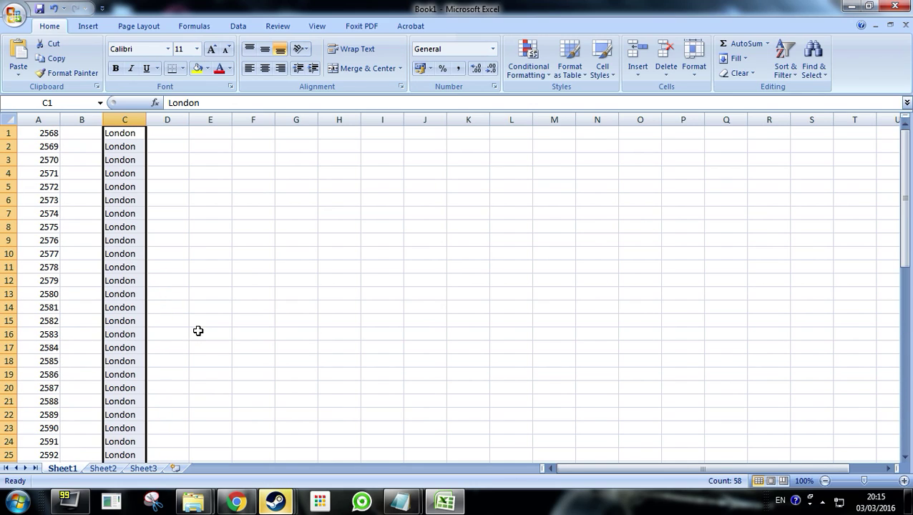
pyautogui.moveTo(40, 132); pyautogui.dragTo(113, 489)
pyautogui.moveTo(119, 436); pyautogui.dragTo(118, 442)
pyautogui.hotkey('ctrl', 'c')
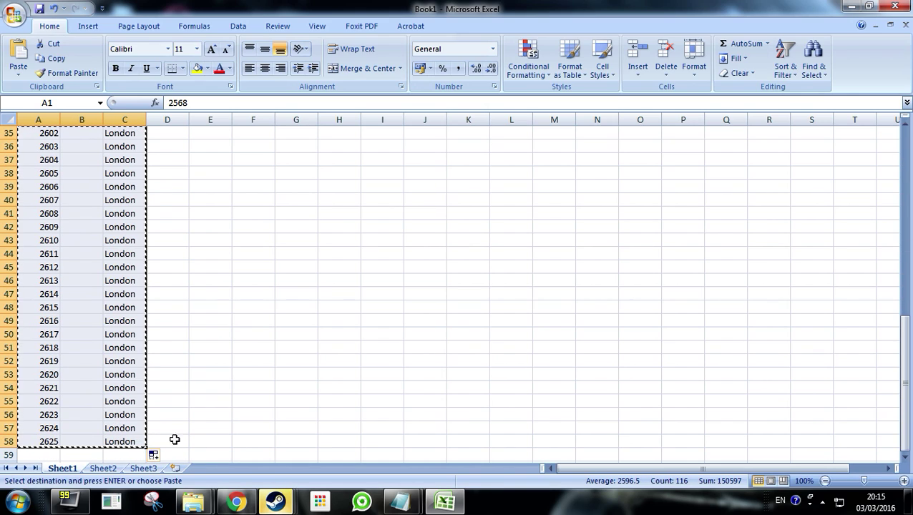
# In ailists.cfg, replace the Walworth and Battersea Garage depot's Dublin entries with the copied list, leaving no blank line before [end]
pyautogui.click(401, 501)
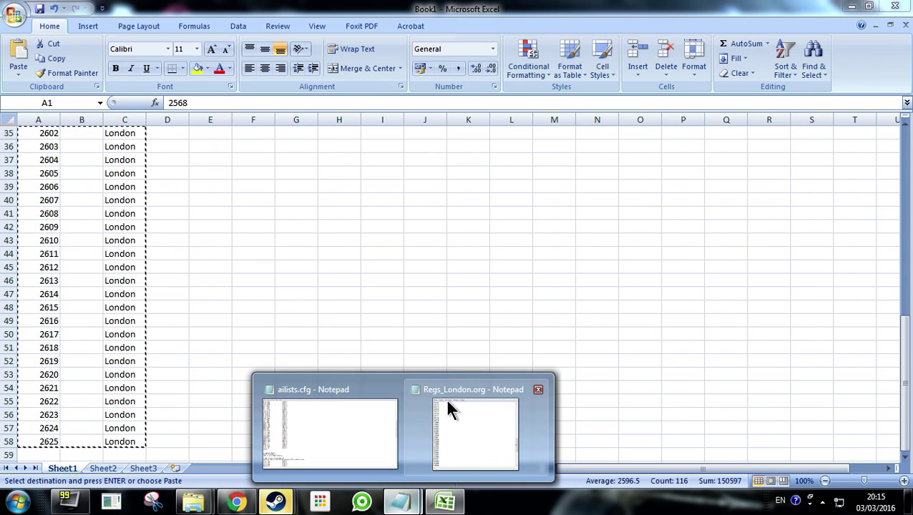
pyautogui.click(354, 418)
pyautogui.scroll(13, 143, 322)
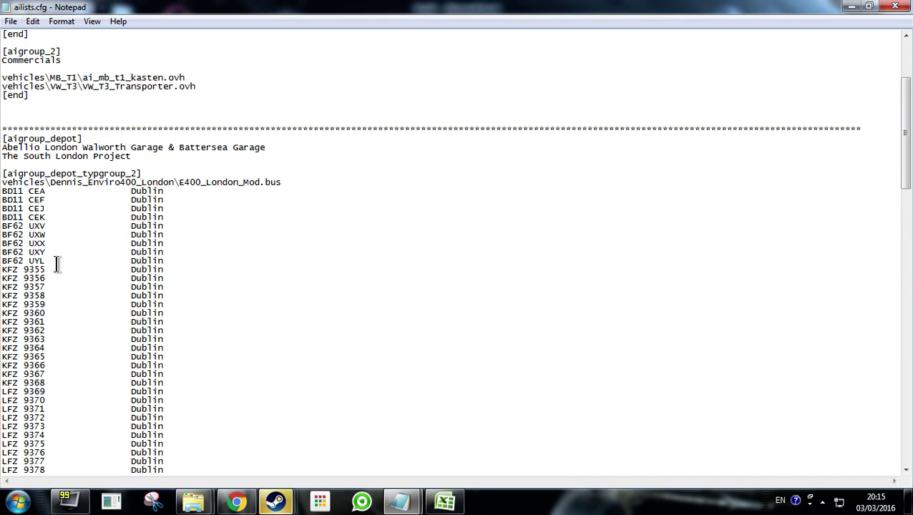
pyautogui.moveTo(2, 192); pyautogui.dragTo(175, 378)
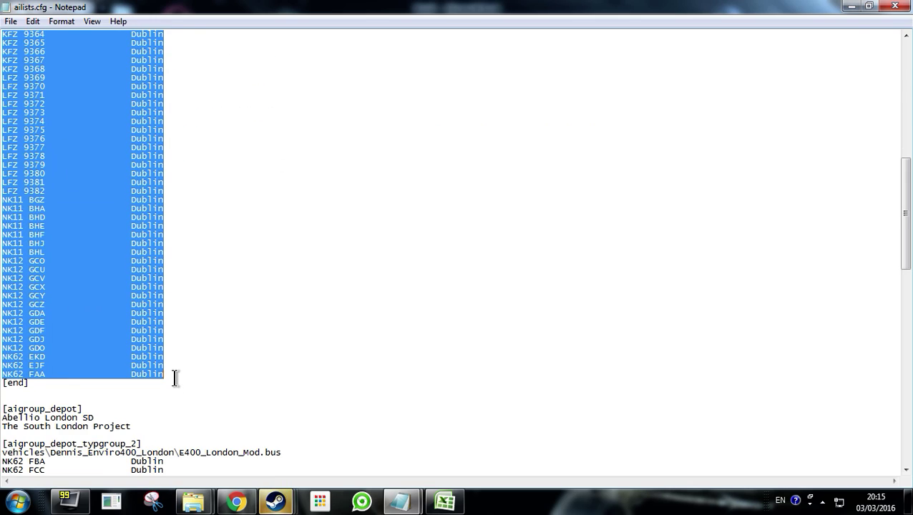
pyautogui.hotkey('ctrl', 'v')
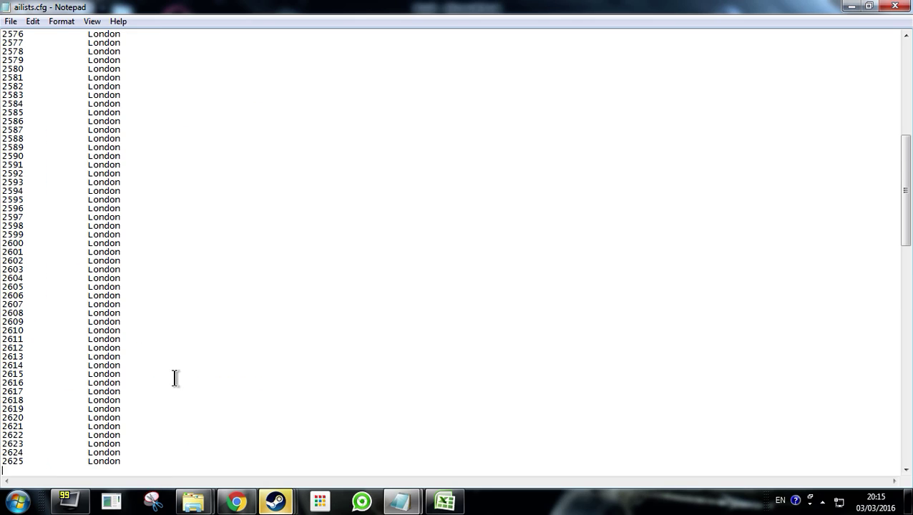
pyautogui.scroll(-6, 95, 356)
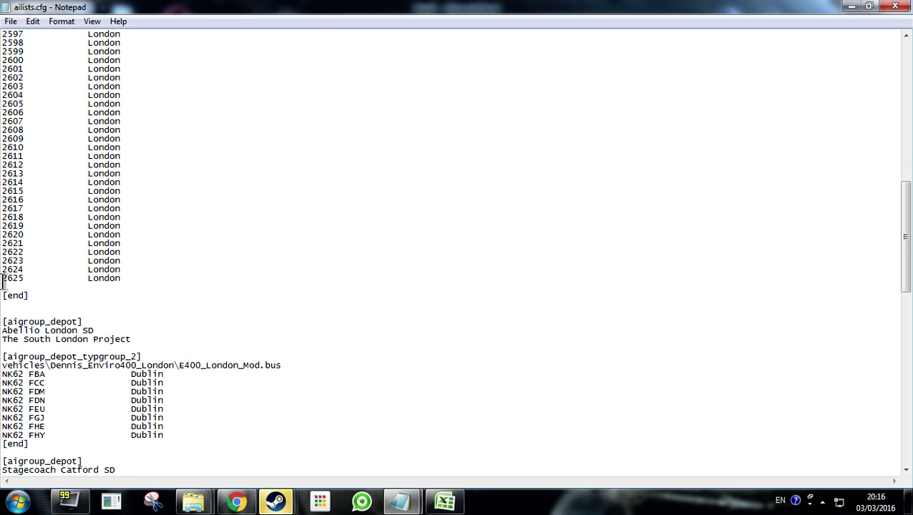
pyautogui.press('BackSpace')
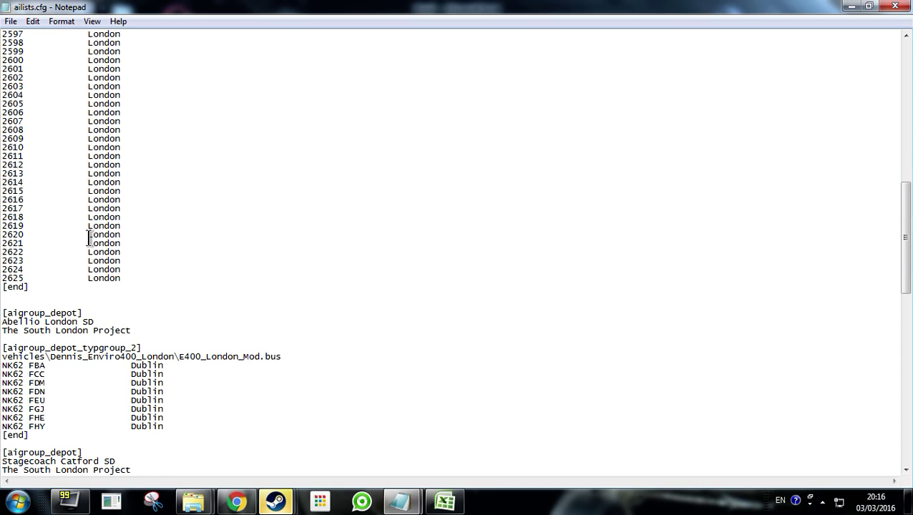
# Copy the Abellio London SD depot's registration and Dublin entries from ailists.cfg into Excel, starting at cell A60
pyautogui.scroll(13, 87, 242)
pyautogui.scroll(-2, 88, 243)
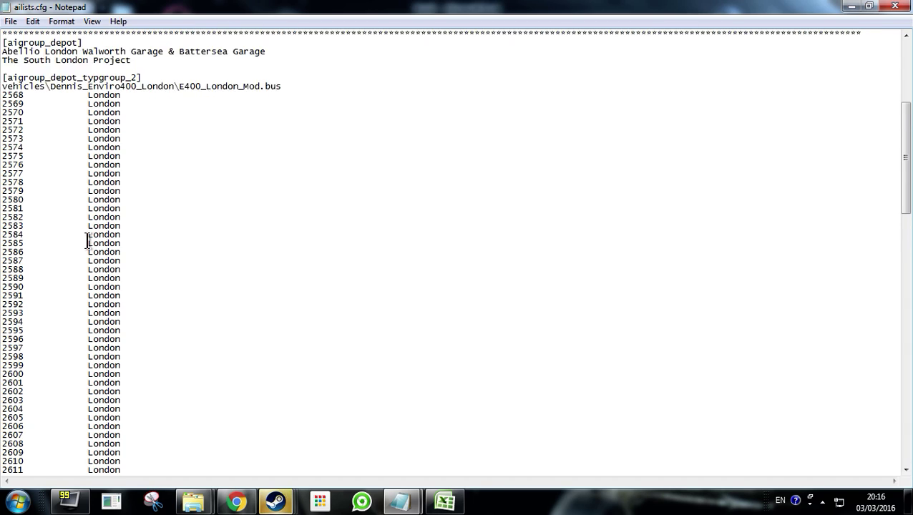
pyautogui.scroll(4, 88, 244)
pyautogui.scroll(-19, 92, 259)
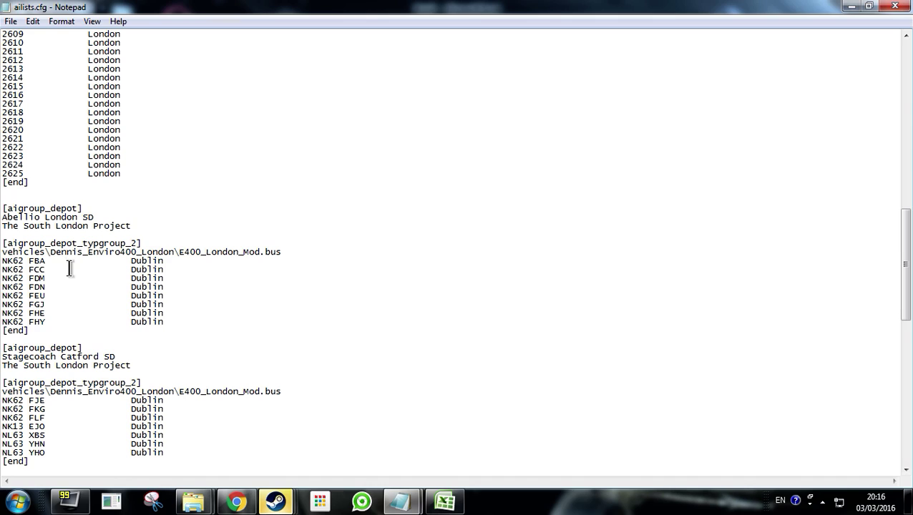
pyautogui.moveTo(3, 262); pyautogui.dragTo(9, 264)
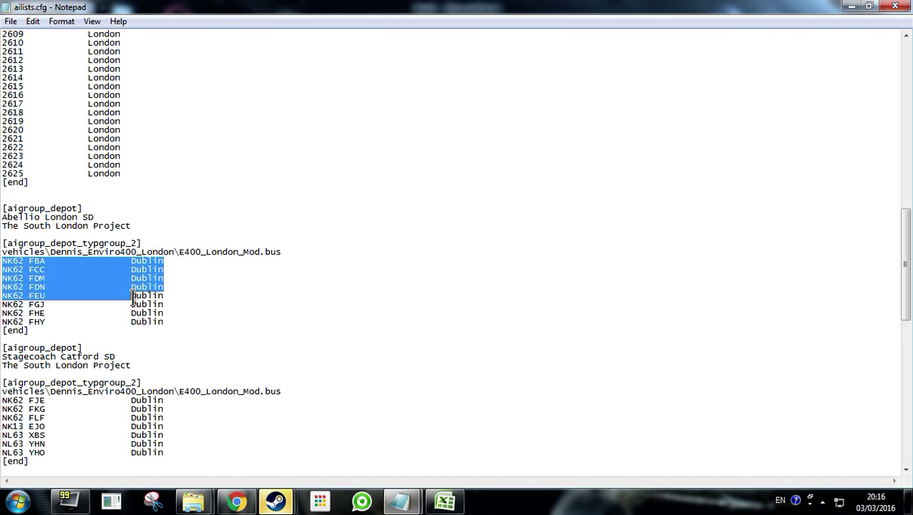
pyautogui.moveTo(133, 297); pyautogui.dragTo(158, 325)
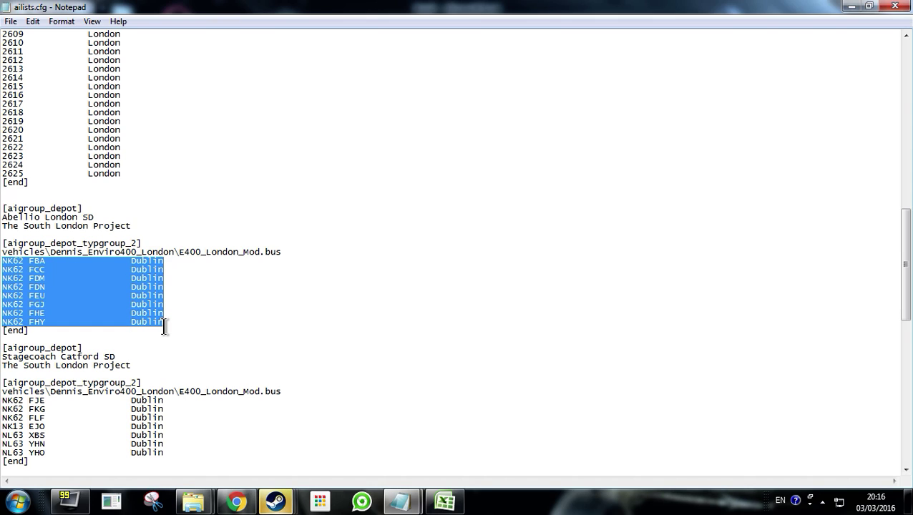
pyautogui.click(447, 503)
pyautogui.scroll(-9, 163, 351)
pyautogui.click(42, 187)
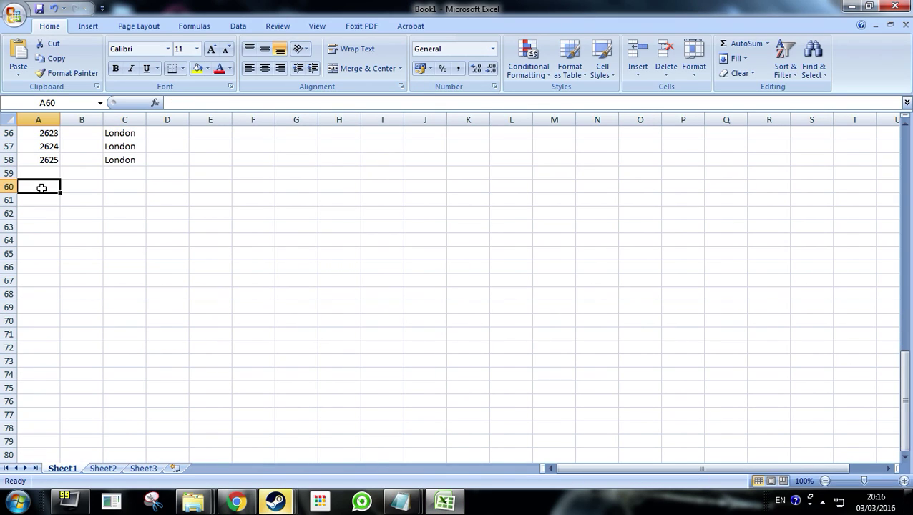
pyautogui.hotkey('ctrl', 'v')
pyautogui.click(68, 208)
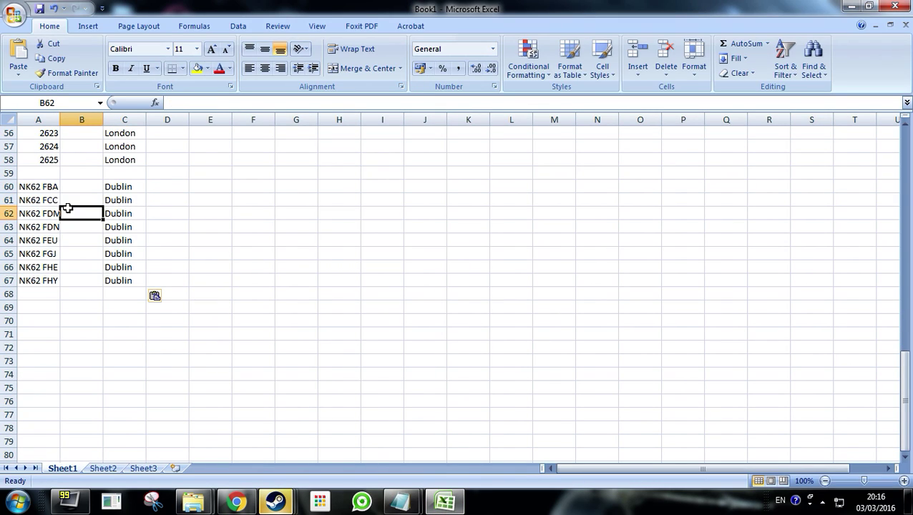
# Copy London from C58 over the Dublin entry in C60 and fill it down to C67
pyautogui.click(115, 161)
pyautogui.hotkey('ctrl', 'c')
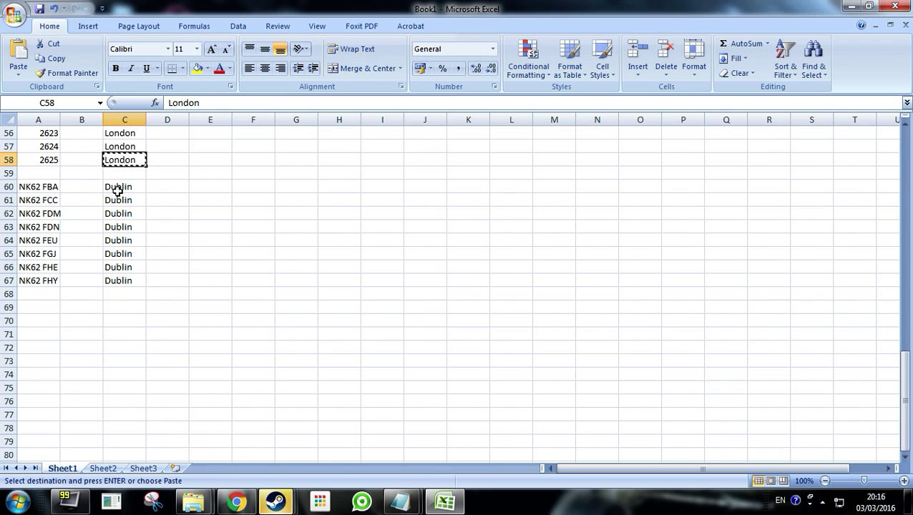
pyautogui.click(118, 189)
pyautogui.hotkey('ctrl', 'v')
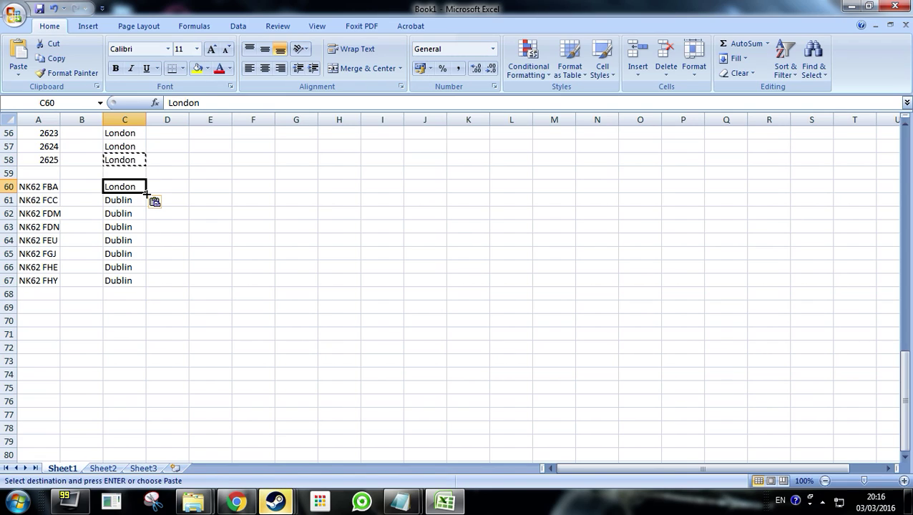
pyautogui.moveTo(146, 193); pyautogui.dragTo(142, 284)
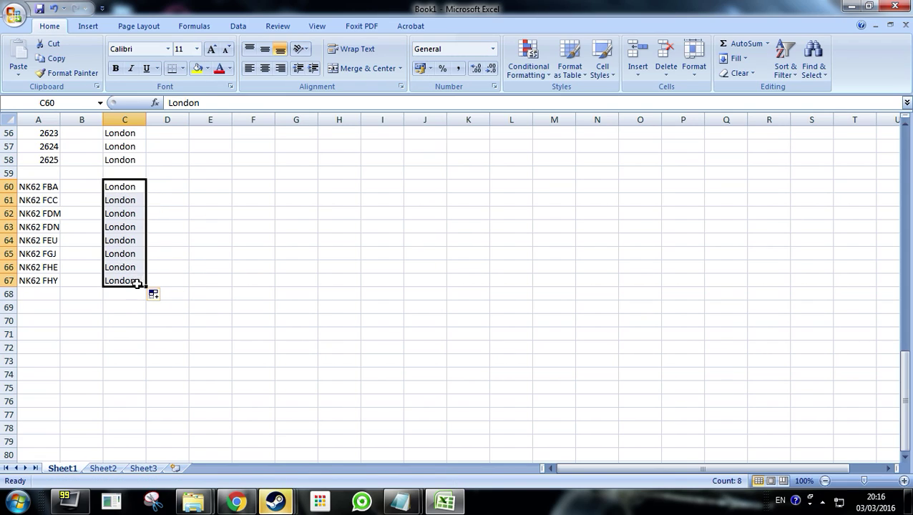
pyautogui.click(115, 320)
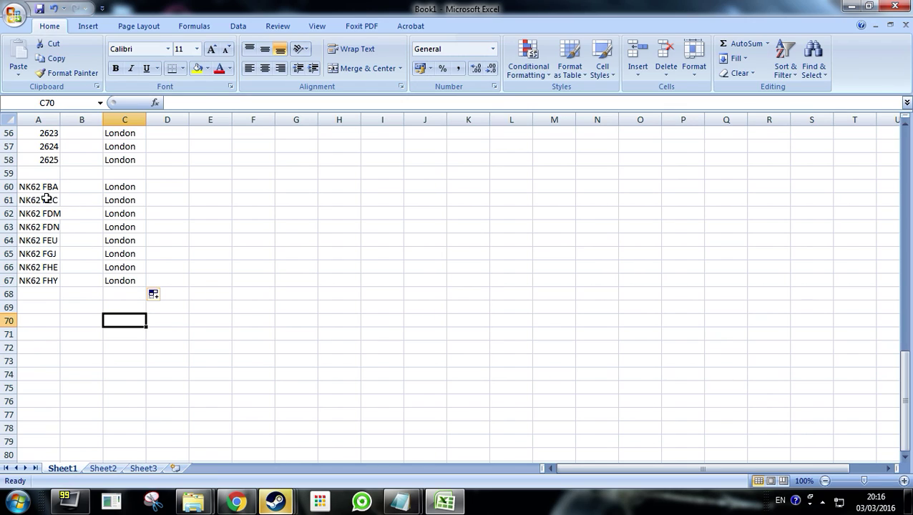
# Count the registrations in A60:A67 and check them against the first entries of Regs_London.org
pyautogui.moveTo(44, 187); pyautogui.dragTo(52, 274)
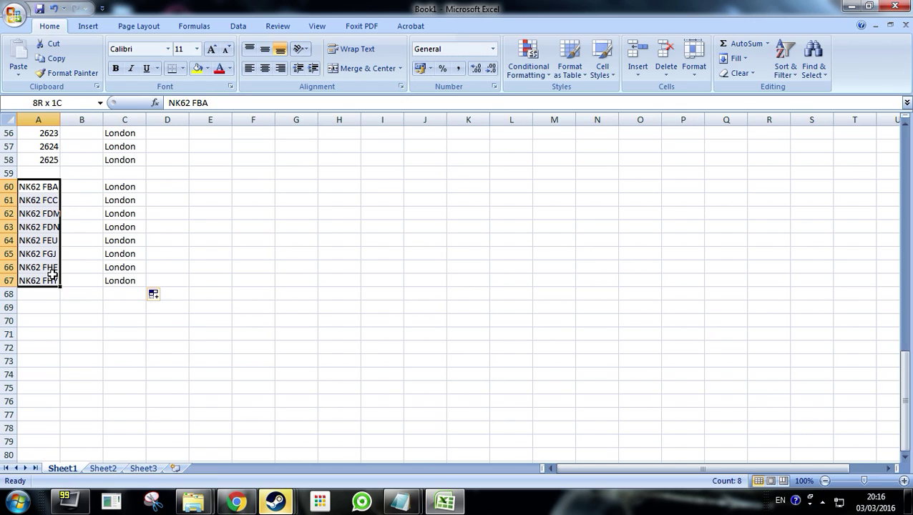
pyautogui.click(69, 304)
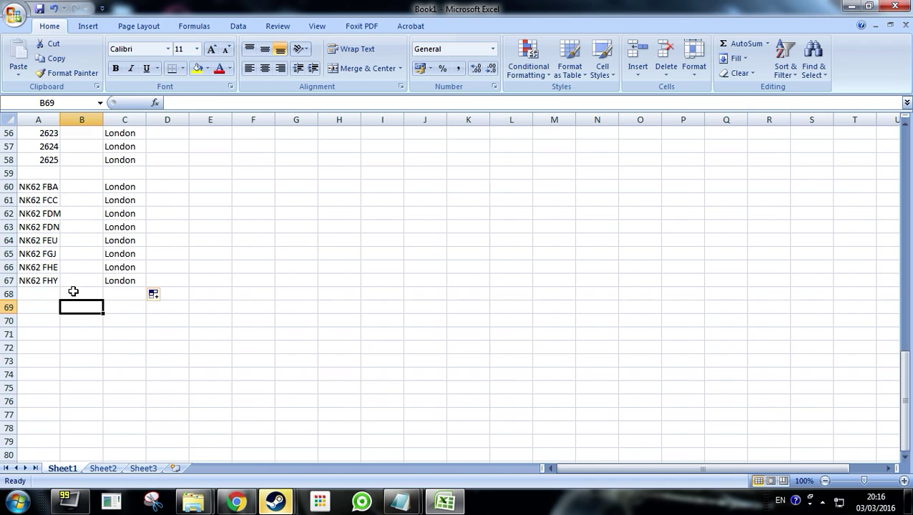
pyautogui.moveTo(400, 501)
pyautogui.click(441, 436)
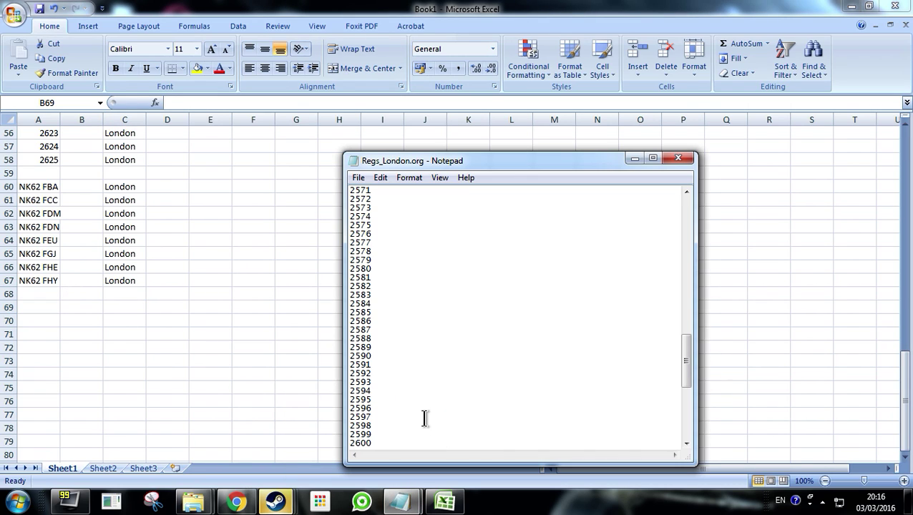
pyautogui.moveTo(686, 362); pyautogui.dragTo(691, 222)
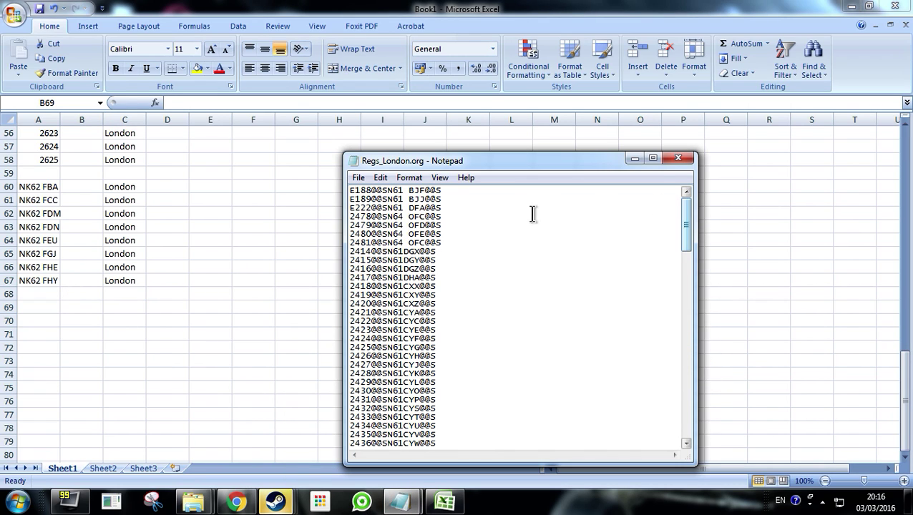
pyautogui.moveTo(351, 192); pyautogui.dragTo(430, 207)
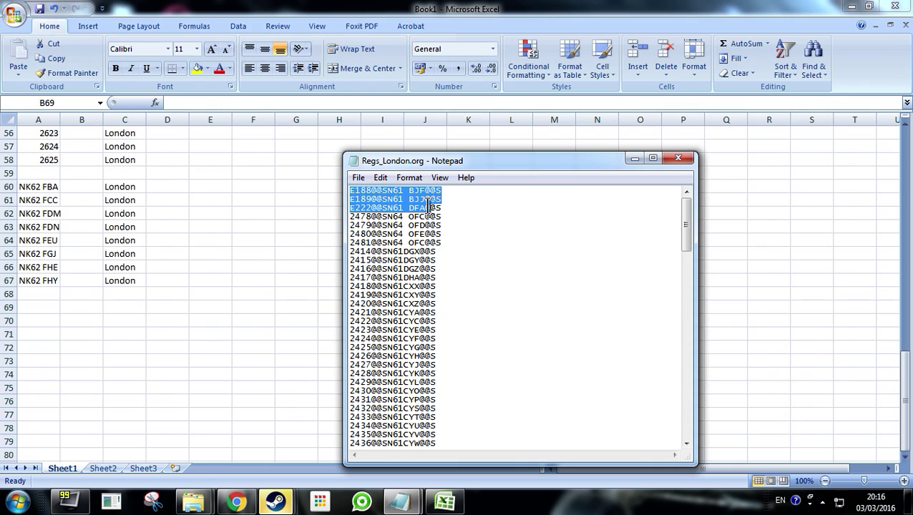
pyautogui.click(53, 184)
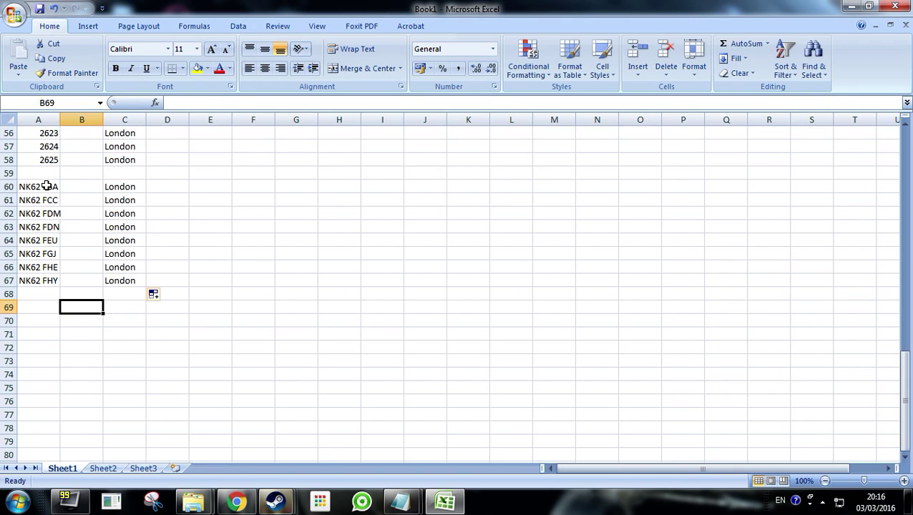
pyautogui.moveTo(45, 184); pyautogui.dragTo(44, 280)
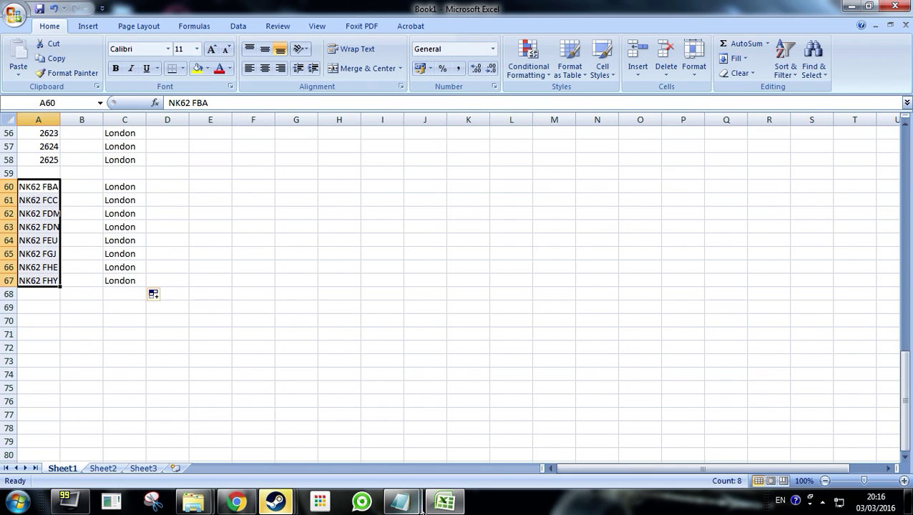
pyautogui.click(400, 501)
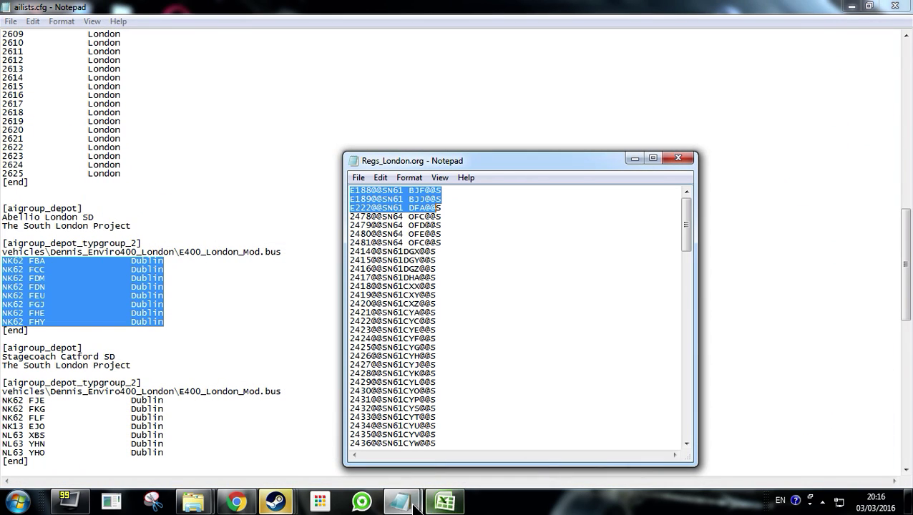
pyautogui.click(350, 201)
pyautogui.moveTo(350, 190); pyautogui.dragTo(443, 248)
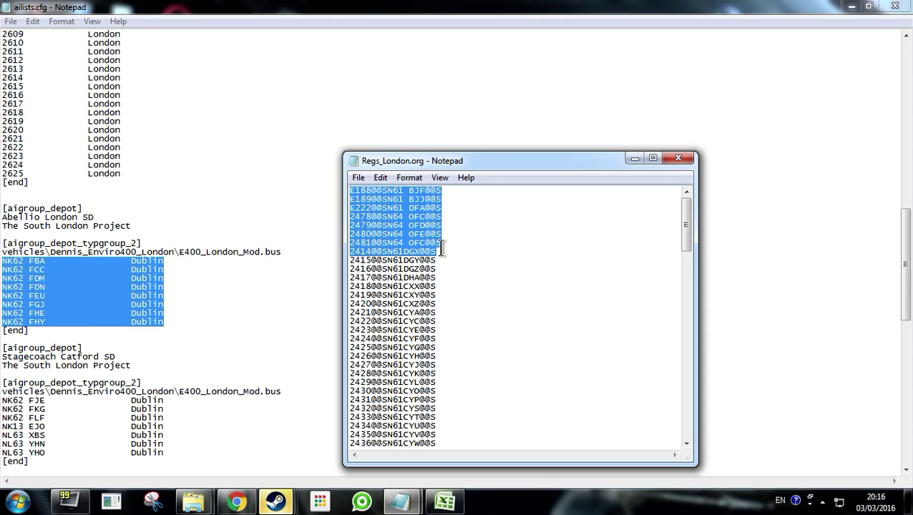
pyautogui.click(444, 501)
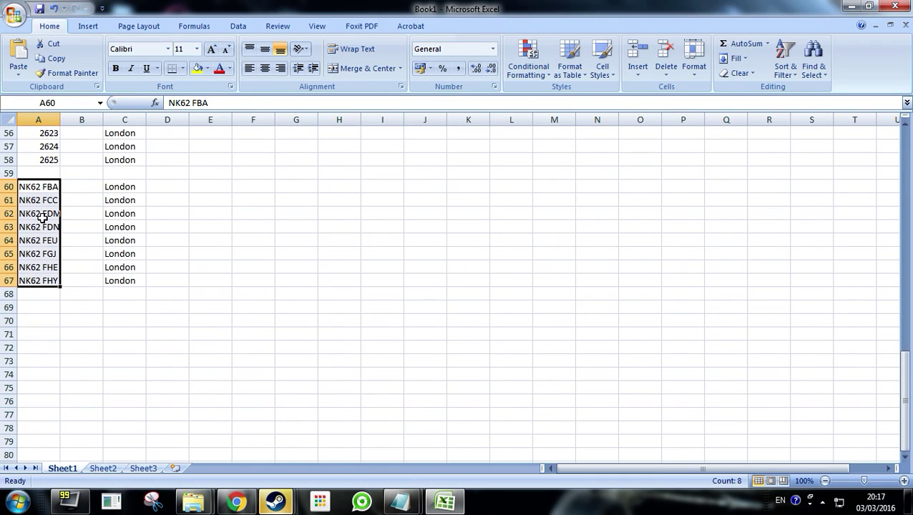
pyautogui.hotkey('ctrl', 'v')
pyautogui.click(105, 120)
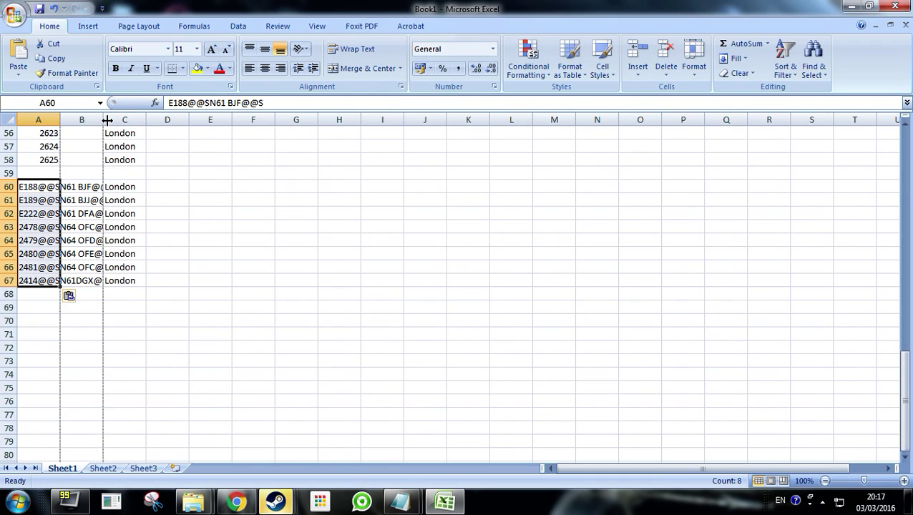
# Copy A60:C67 over the Abellio London SD depot's entries in ailists.cfg and remove the blank line before [end]
pyautogui.moveTo(49, 184); pyautogui.dragTo(120, 278)
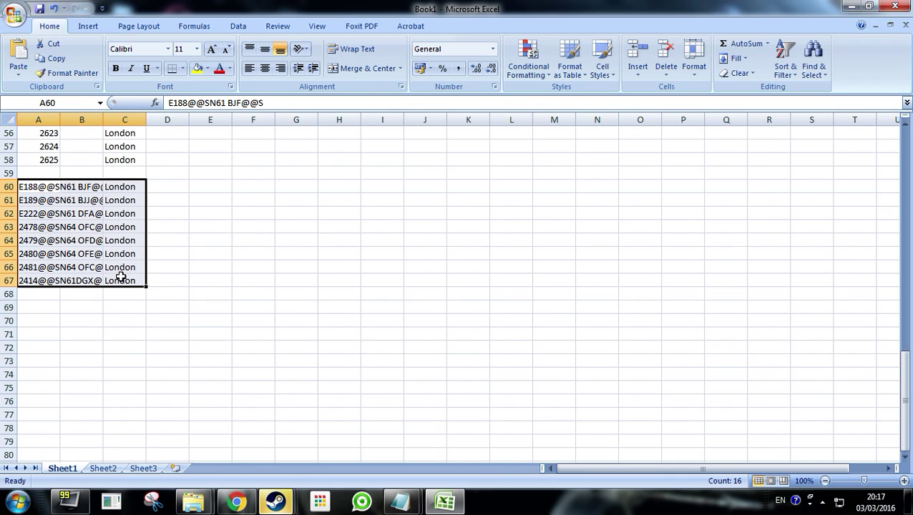
pyautogui.hotkey('ctrl', 'c')
pyautogui.moveTo(401, 501)
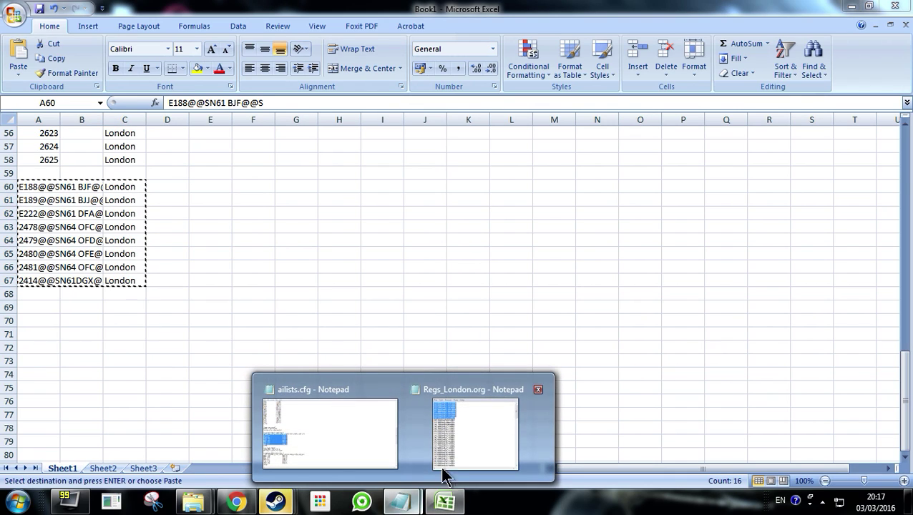
pyautogui.click(320, 443)
pyautogui.hotkey('ctrl', 'v')
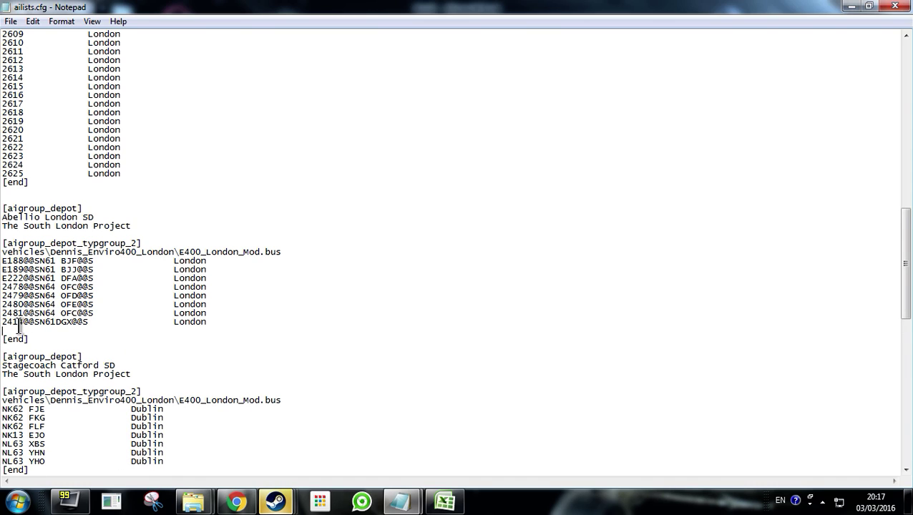
pyautogui.press('BackSpace')
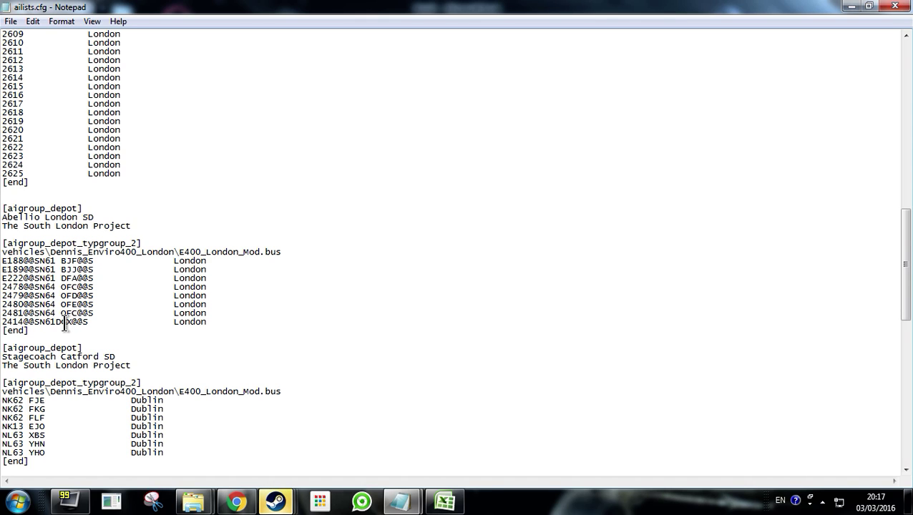
pyautogui.scroll(-16, 65, 326)
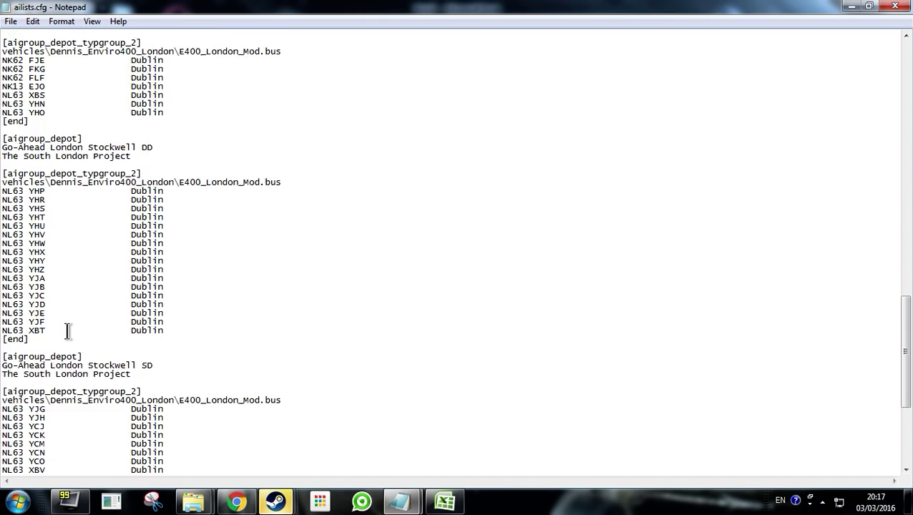
pyautogui.scroll(8, 67, 348)
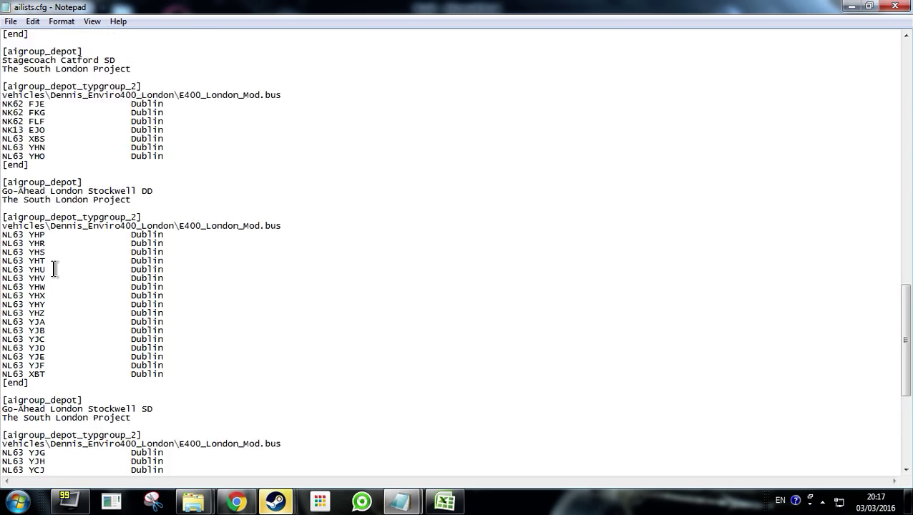
# Copy the Stagecoach Catford SD depot's seven bus entries from ailists.cfg into the Excel sheet starting at A69
pyautogui.moveTo(3, 184); pyautogui.dragTo(169, 236)
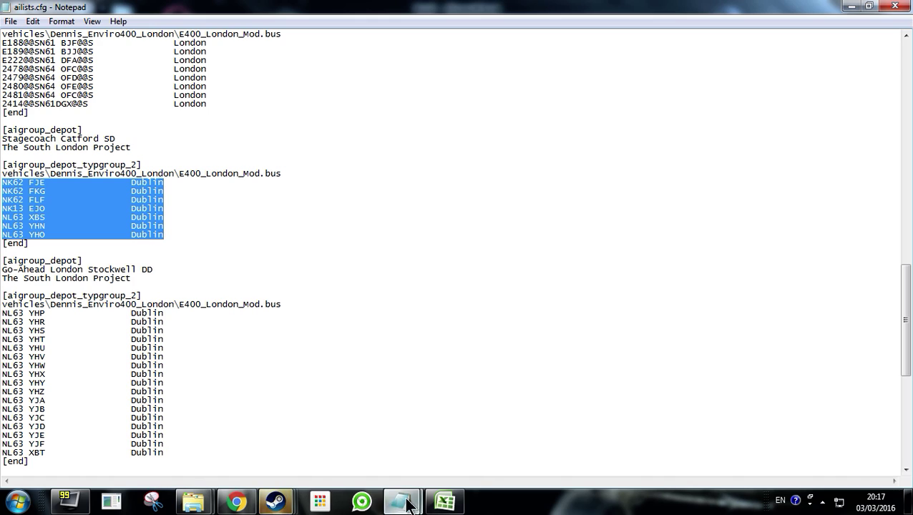
pyautogui.click(444, 501)
pyautogui.click(32, 309)
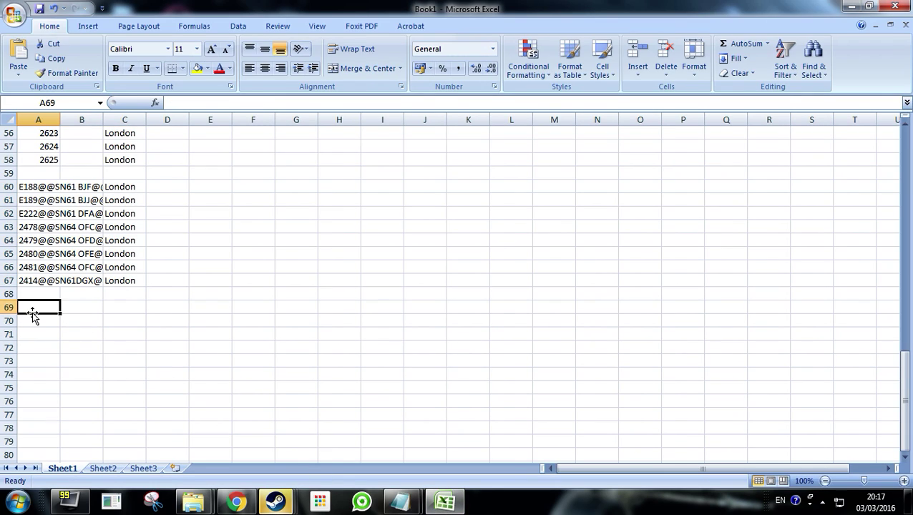
pyautogui.hotkey('ctrl', 'v')
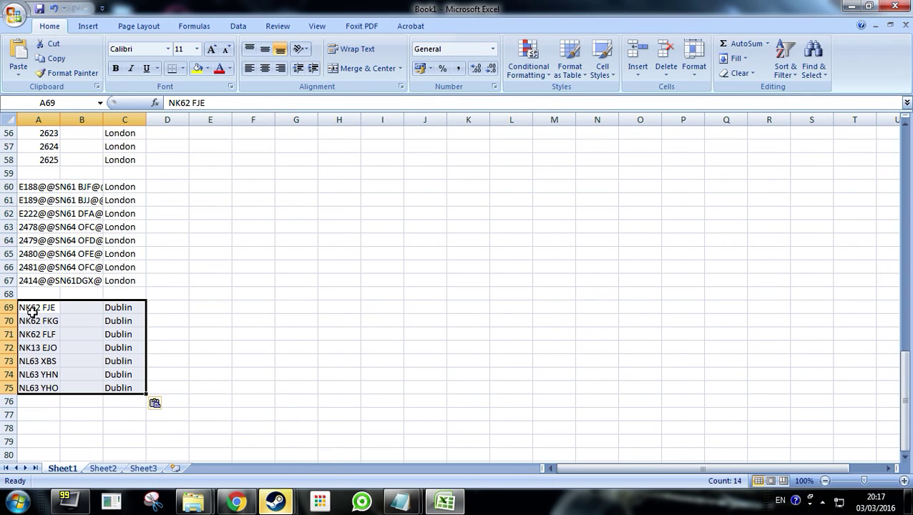
# Copy London from C67 over the Dublin entry in C69 and fill it down to C75
pyautogui.click(121, 280)
pyautogui.hotkey('ctrl', 'c')
pyautogui.click(126, 308)
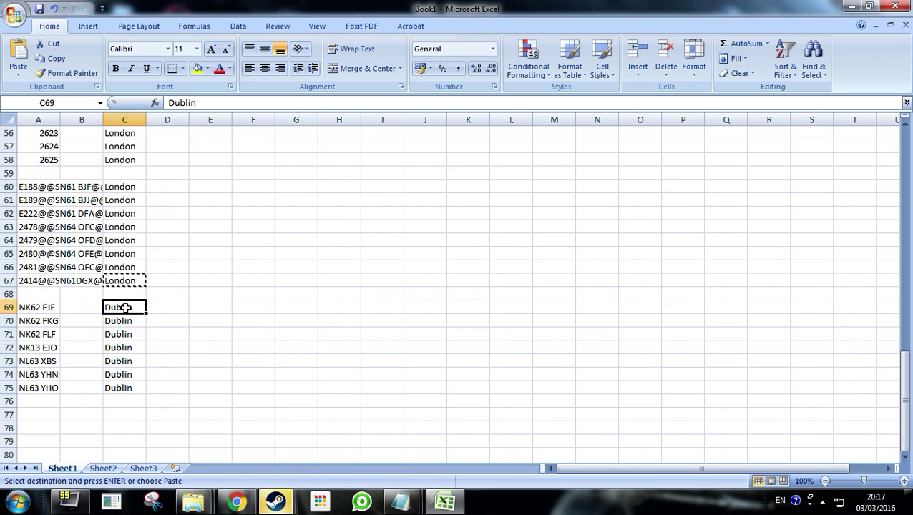
pyautogui.hotkey('ctrl', 'v')
pyautogui.doubleClick(145, 314)
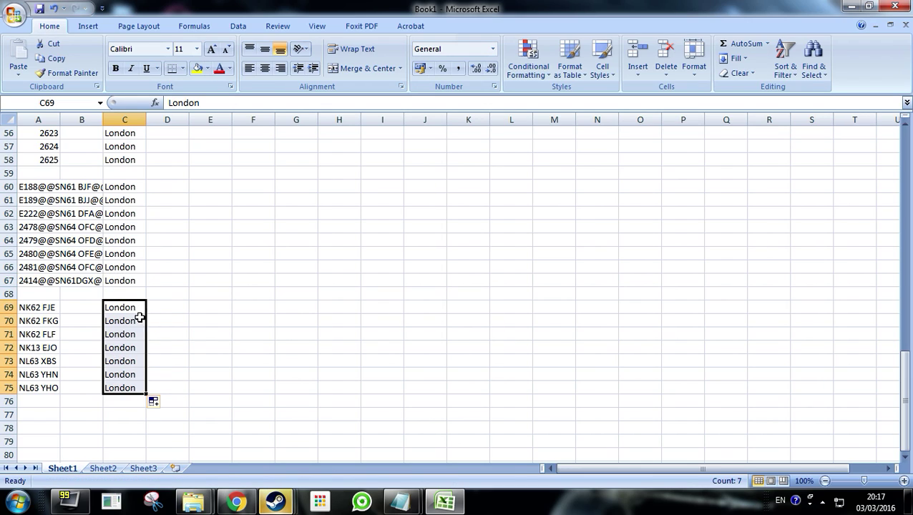
pyautogui.click(91, 349)
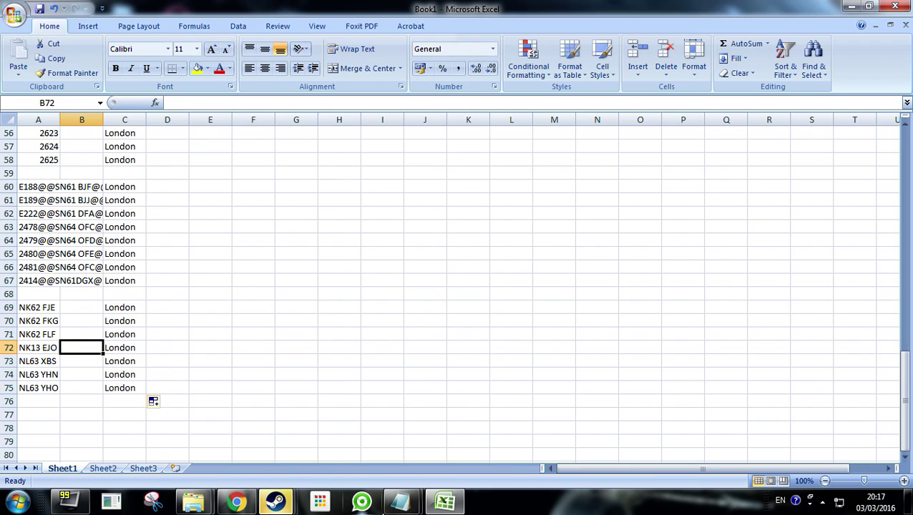
pyautogui.moveTo(401, 501)
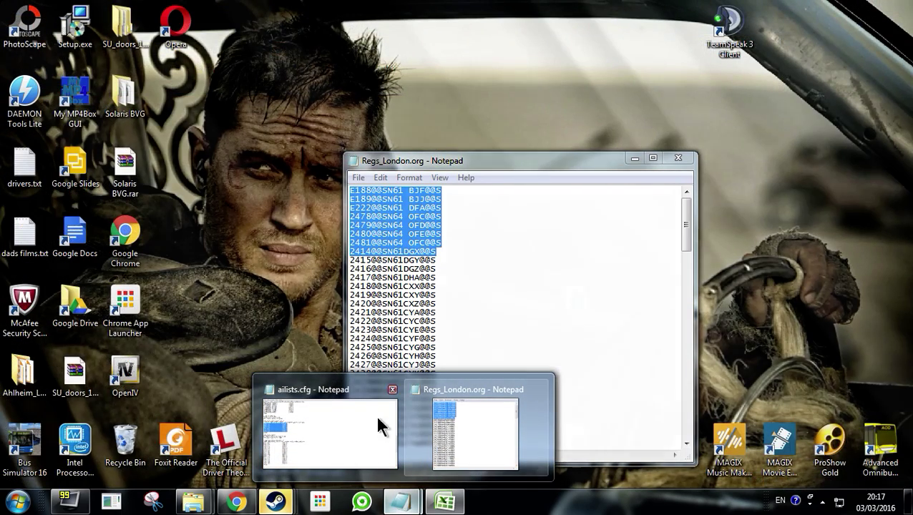
pyautogui.click(32, 304)
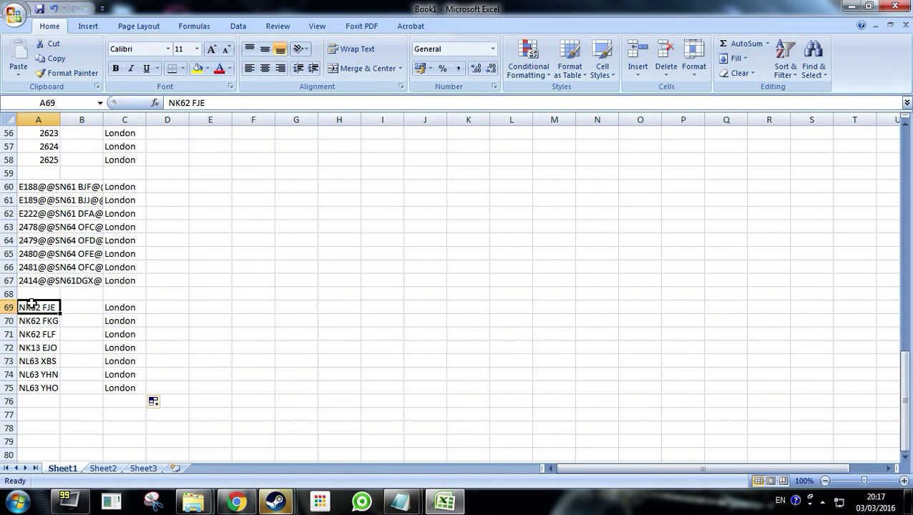
pyautogui.moveTo(32, 304); pyautogui.dragTo(29, 388)
pyautogui.click(401, 501)
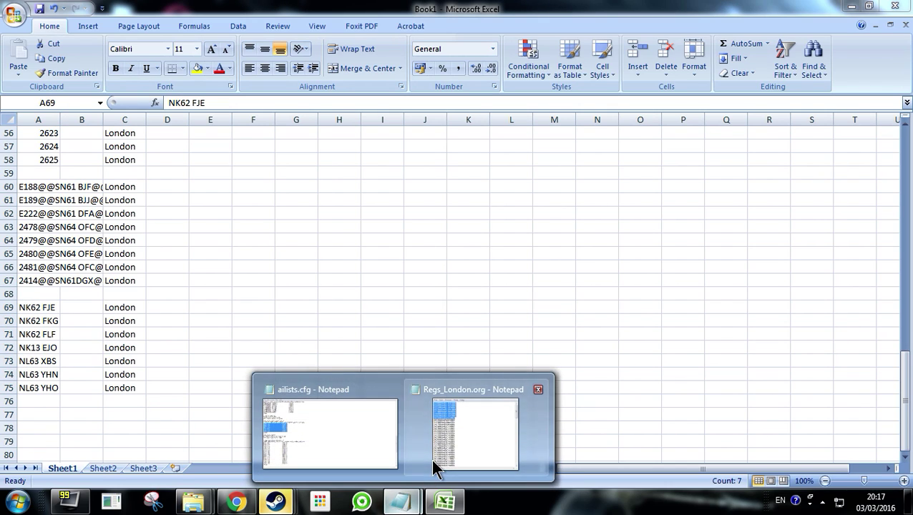
pyautogui.click(432, 462)
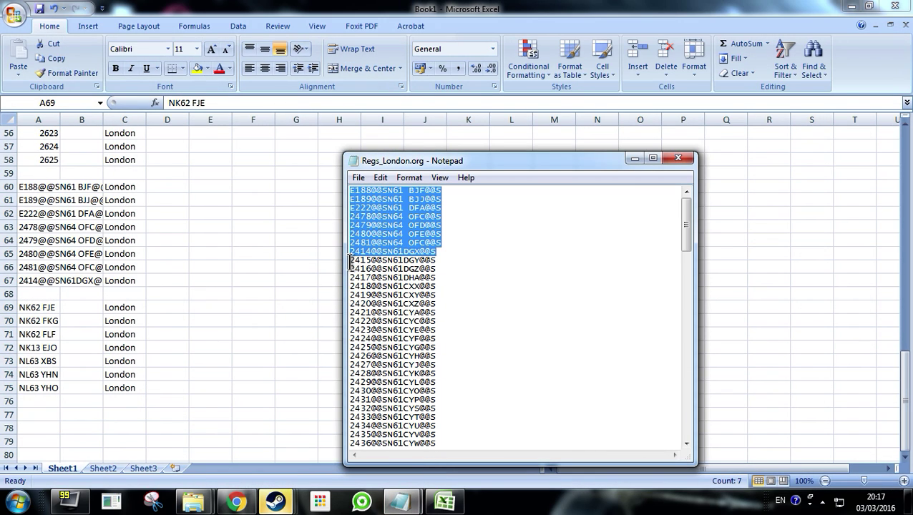
pyautogui.moveTo(350, 263); pyautogui.dragTo(443, 311)
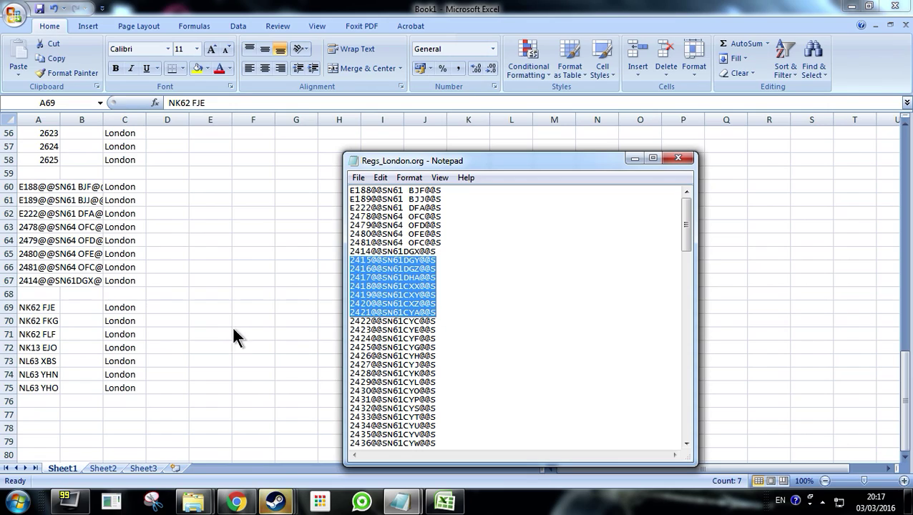
pyautogui.hotkey('alt', 'Tab')
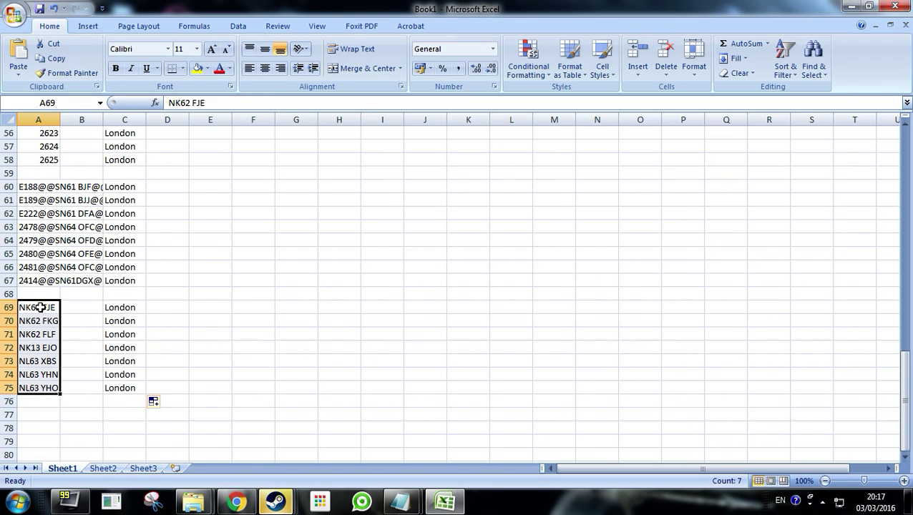
pyautogui.hotkey('ctrl', 'v')
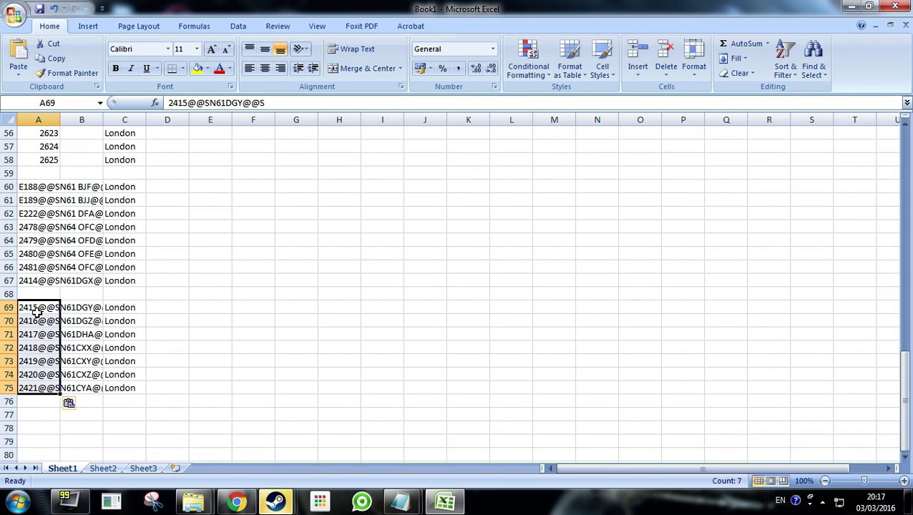
# Copy A69:C75 over the Stagecoach Catford SD depot's entries in ailists.cfg and remove the blank line before [end]
pyautogui.moveTo(37, 312); pyautogui.dragTo(127, 386)
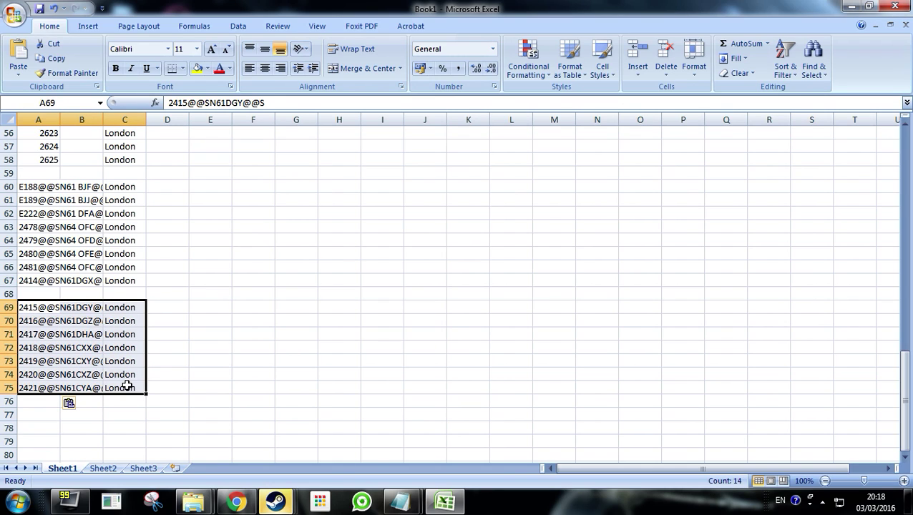
pyautogui.hotkey('ctrl', 'c')
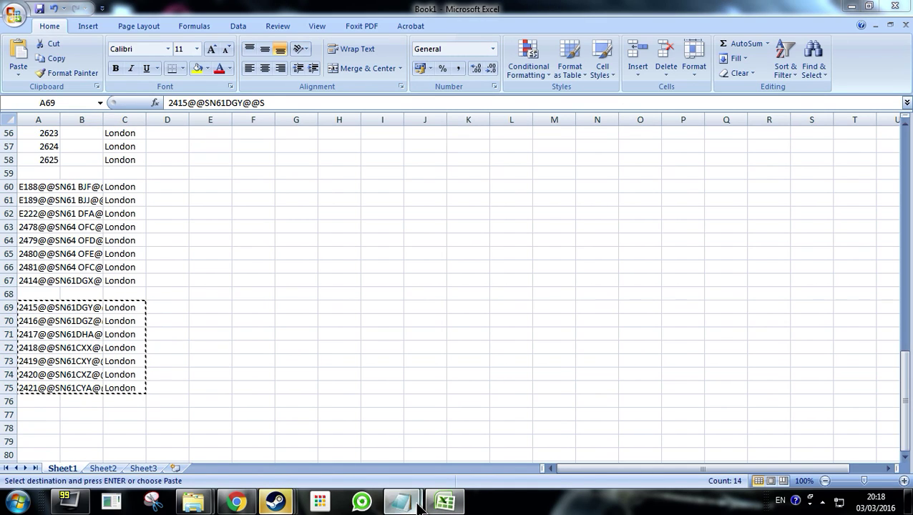
pyautogui.moveTo(420, 505)
pyautogui.click(428, 448)
pyautogui.click(331, 443)
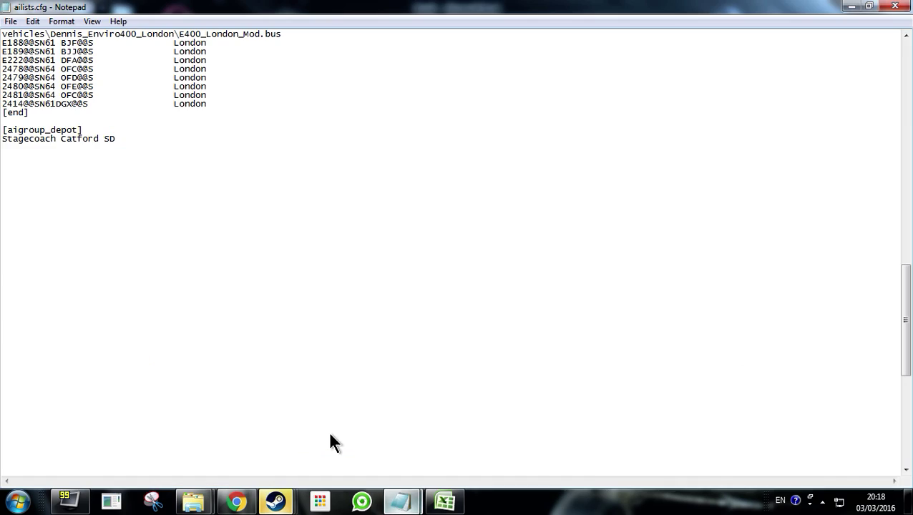
pyautogui.hotkey('ctrl', 'v')
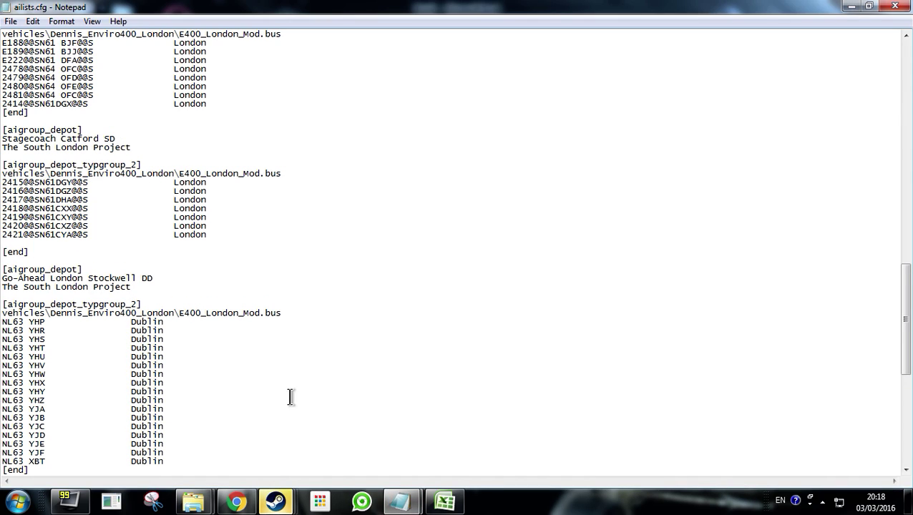
pyautogui.press('BackSpace')
# Copy the Go-Ahead London Stockwell DD depot's bus entries from ailists.cfg into the Excel sheet starting at A77
pyautogui.scroll(-6, 64, 322)
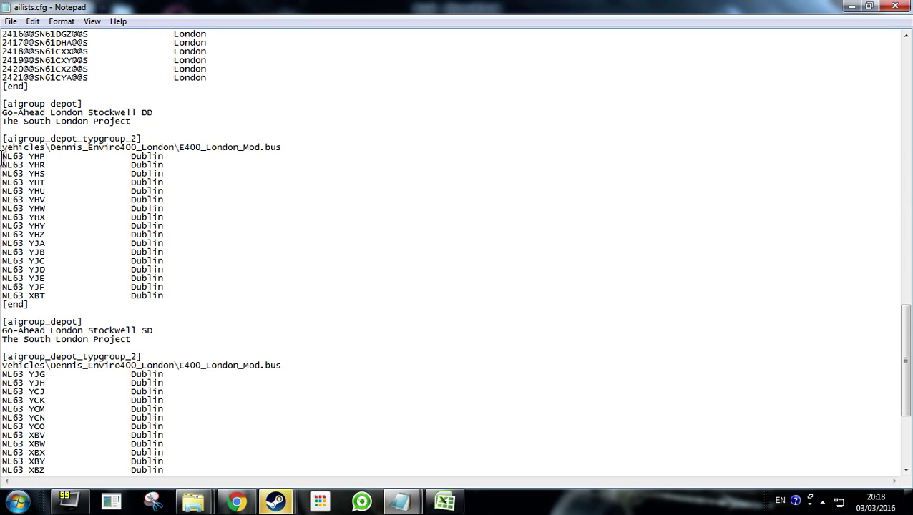
pyautogui.moveTo(2, 159); pyautogui.dragTo(174, 299)
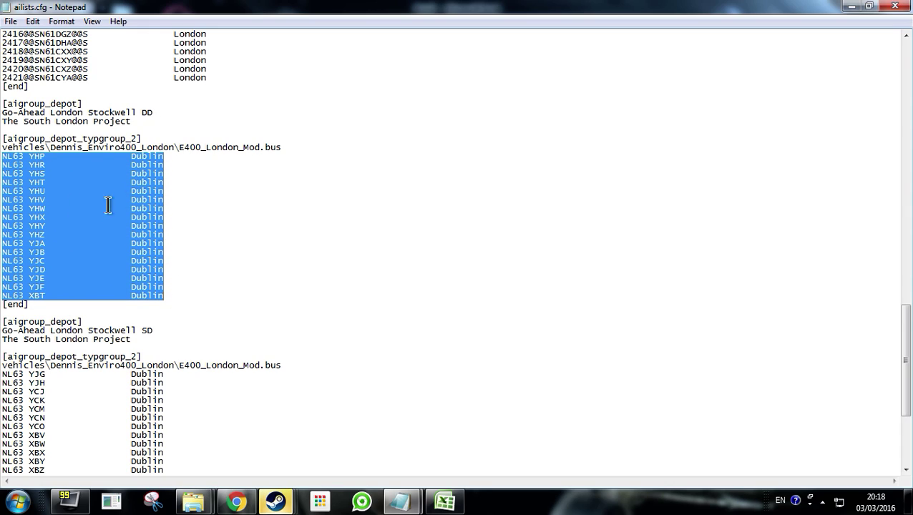
pyautogui.click(445, 501)
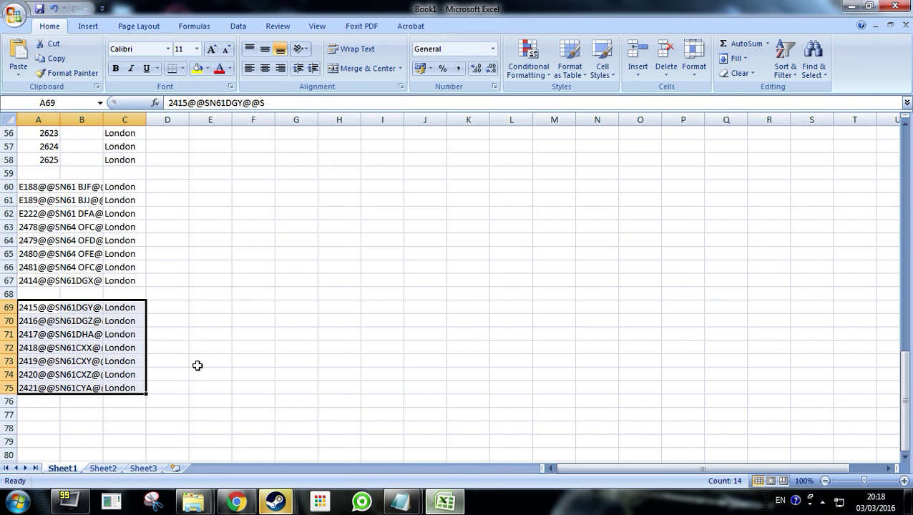
pyautogui.click(40, 292)
pyautogui.hotkey('ctrl', 'v')
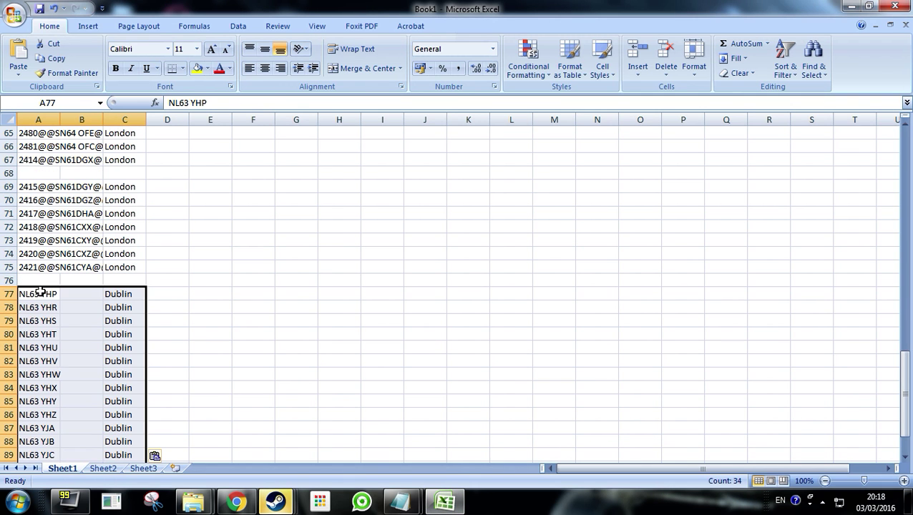
# Copy London from C75 over the Dublin entry in C77 and fill it down to C93
pyautogui.click(106, 268)
pyautogui.hotkey('ctrl', 'c')
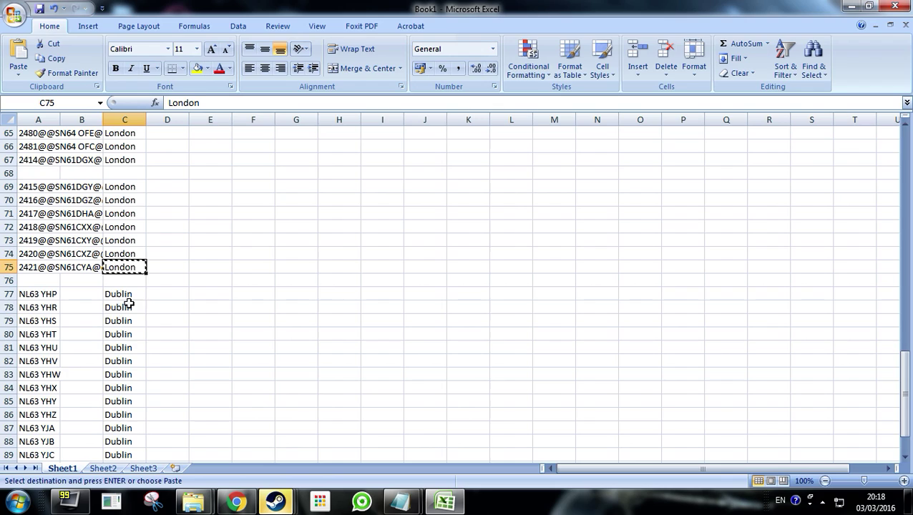
pyautogui.click(130, 305)
pyautogui.click(122, 294)
pyautogui.hotkey('ctrl', 'v')
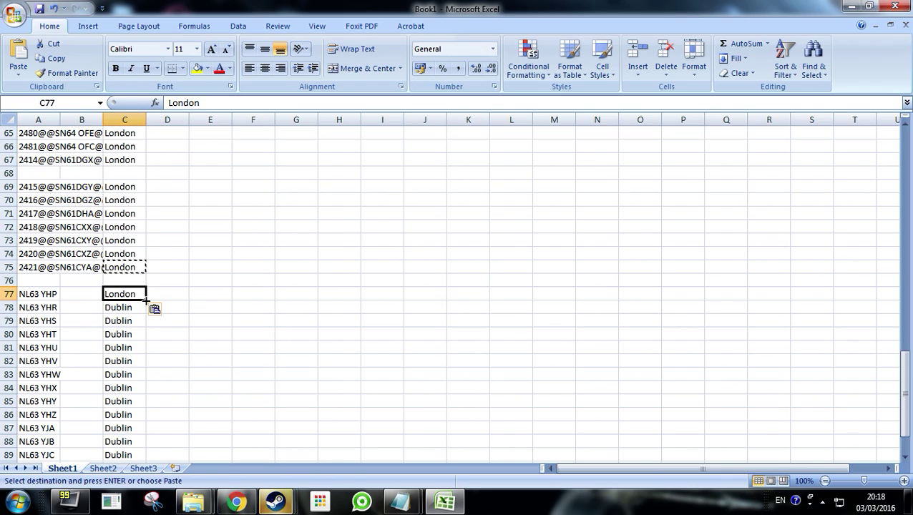
pyautogui.doubleClick(146, 300)
pyautogui.scroll(-3, 145, 303)
pyautogui.click(182, 346)
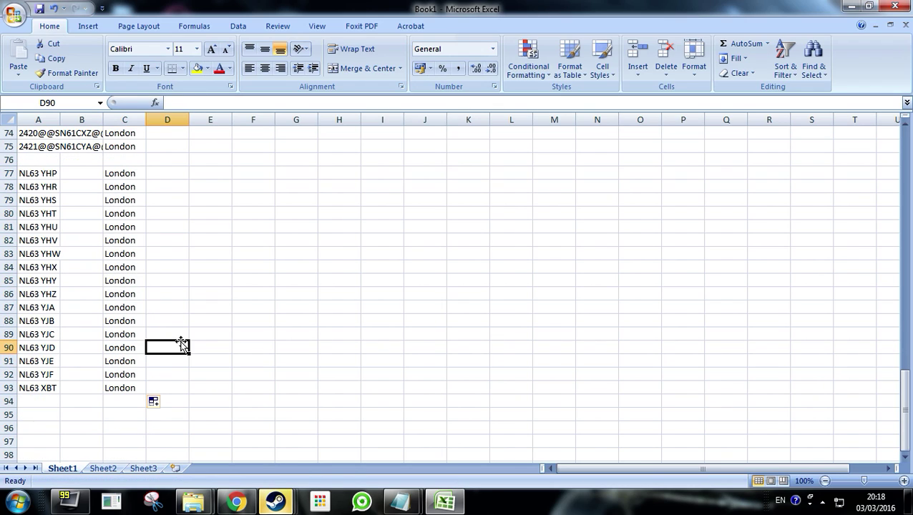
pyautogui.click(46, 174)
pyautogui.moveTo(40, 173); pyautogui.dragTo(39, 384)
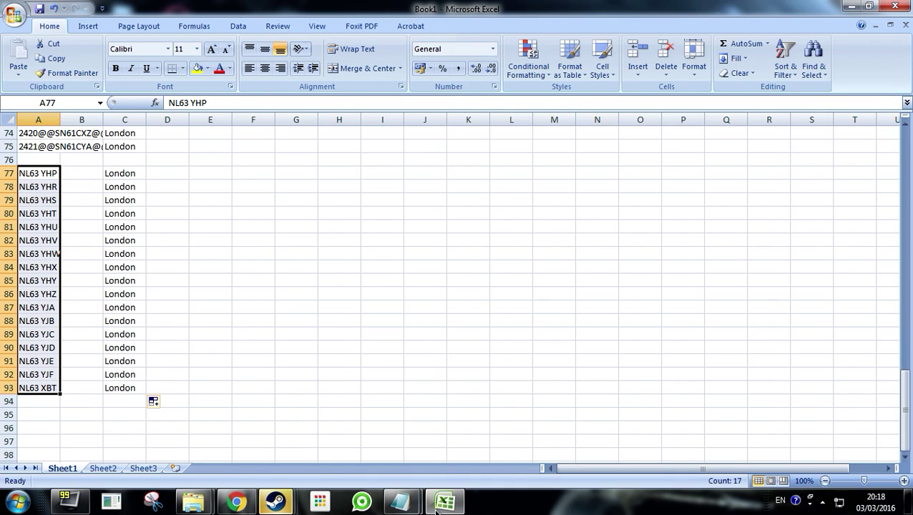
pyautogui.click(401, 501)
pyautogui.click(475, 433)
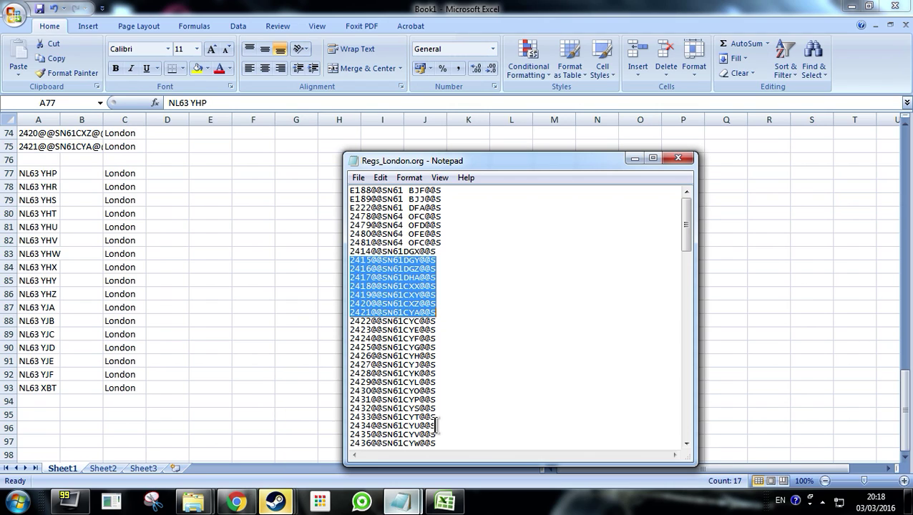
pyautogui.scroll(-5, 403, 418)
pyautogui.scroll(1, 362, 343)
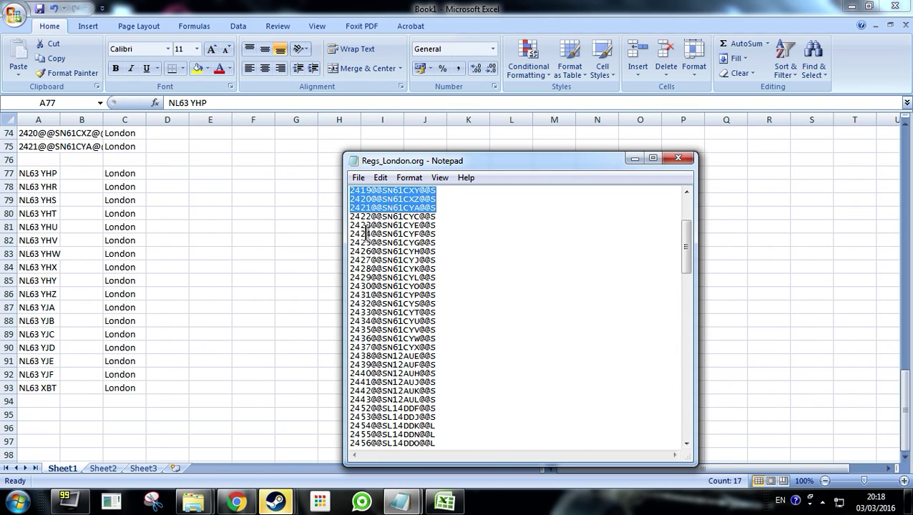
pyautogui.moveTo(351, 217); pyautogui.dragTo(440, 356)
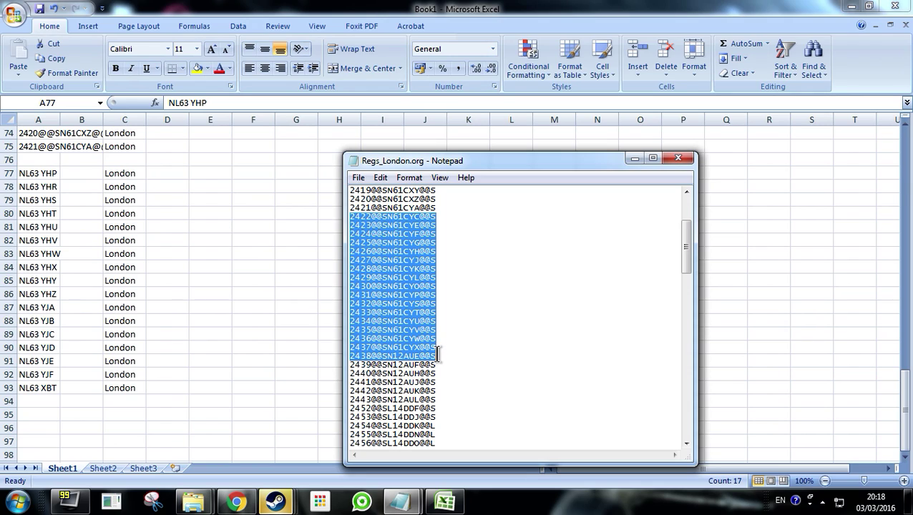
pyautogui.click(36, 168)
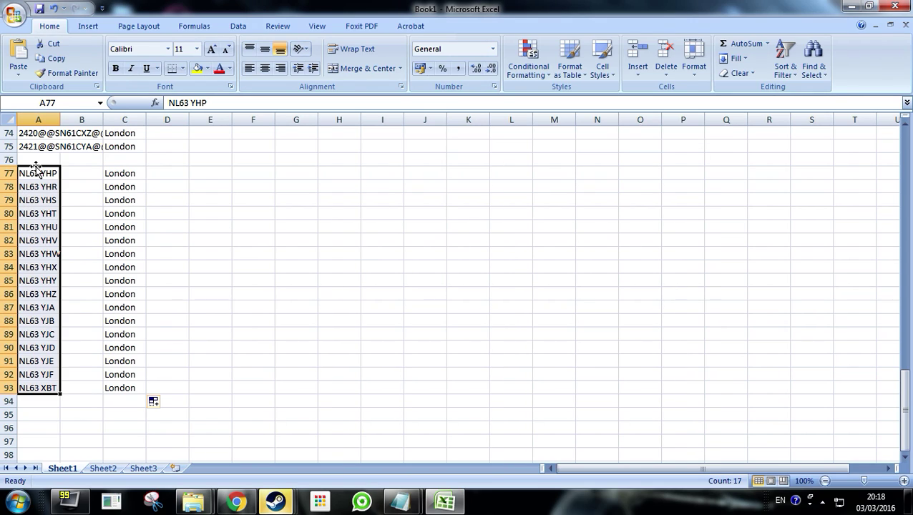
pyautogui.hotkey('ctrl', 'v')
# Copy A77:C93 over the Go-Ahead London Stockwell DD depot's entries in ailists.cfg and remove the blank line before [end]
pyautogui.moveTo(37, 173); pyautogui.dragTo(112, 381)
pyautogui.hotkey('ctrl', 'c')
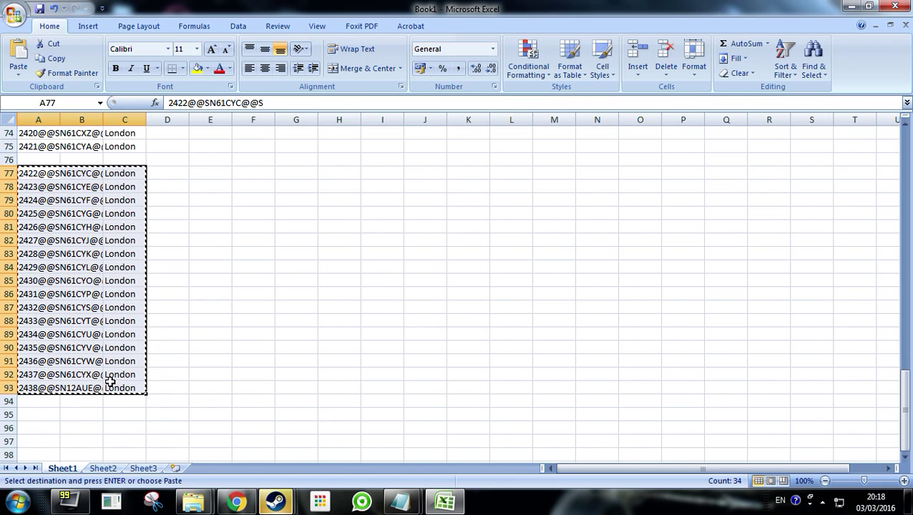
pyautogui.moveTo(398, 501)
pyautogui.click(375, 471)
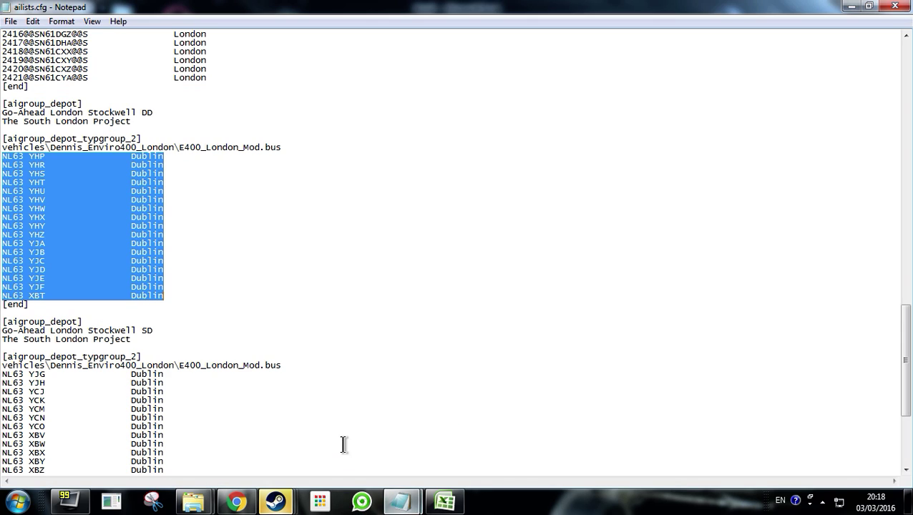
pyautogui.hotkey('ctrl', 'v')
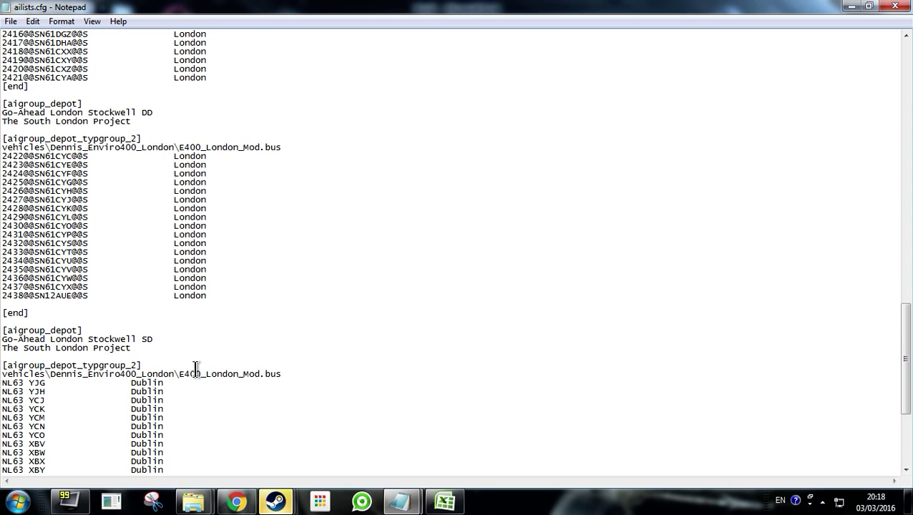
pyautogui.press('BackSpace')
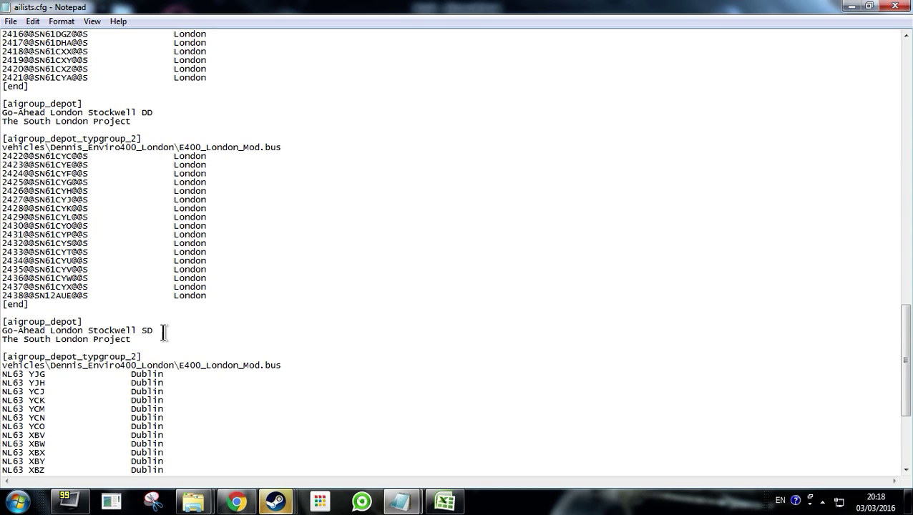
# Look over the remaining depots at the end of ailists.cfg and switch to the Steam library window
pyautogui.scroll(-7, 196, 333)
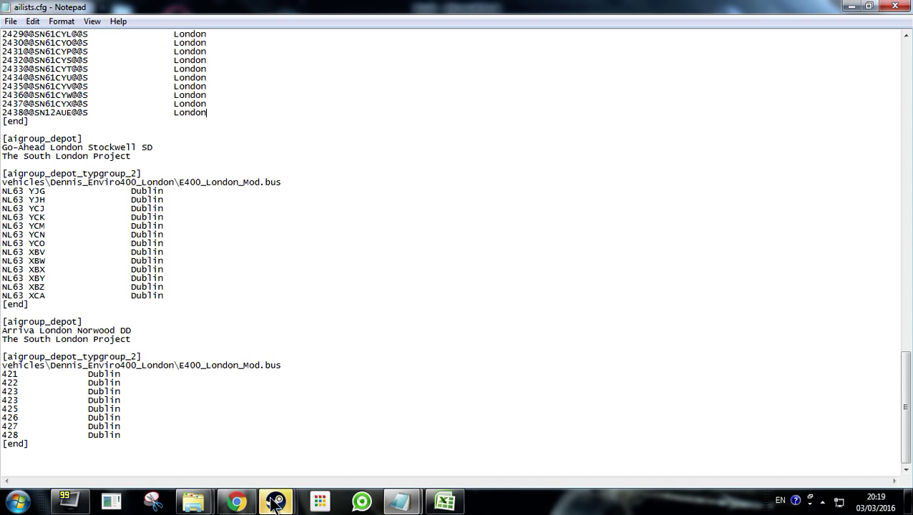
pyautogui.moveTo(276, 504)
pyautogui.click(279, 434)
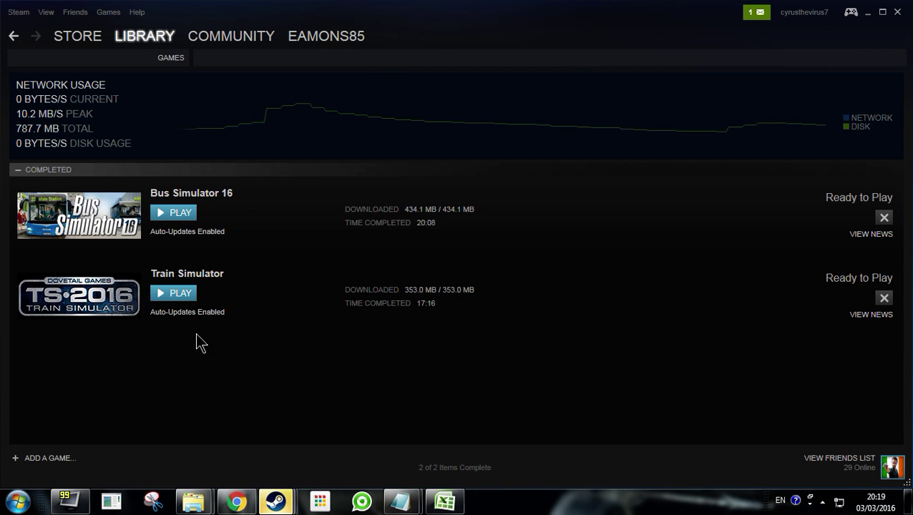
# Open OMSI 2 in the Steam games library and launch it
pyautogui.click(137, 51)
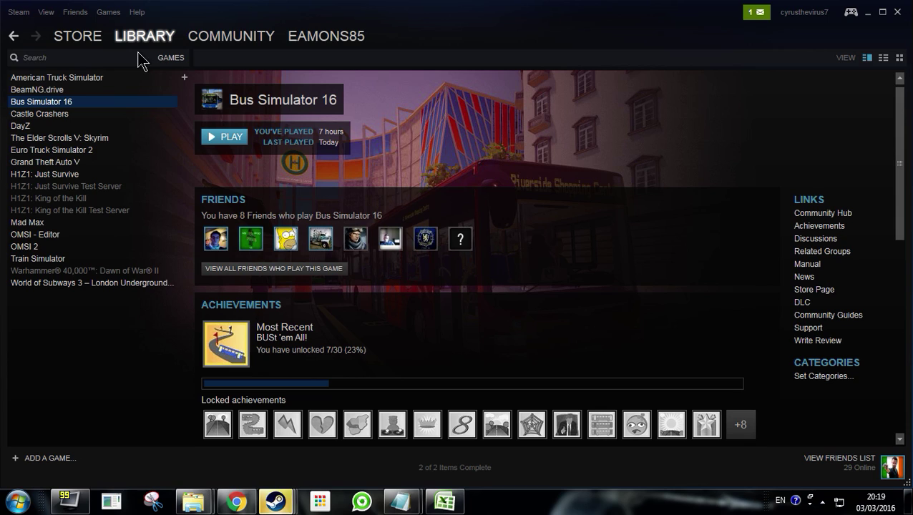
pyautogui.click(42, 246)
pyautogui.click(235, 140)
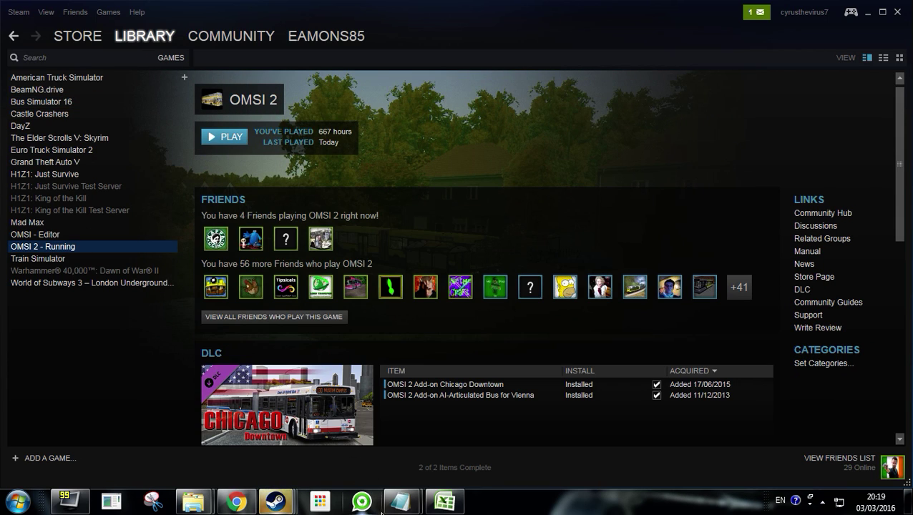
# Copy the Go-Ahead London Stockwell SD depot's thirteen Dublin entries from ailists.cfg into the Excel sheet starting at A95
pyautogui.click(445, 501)
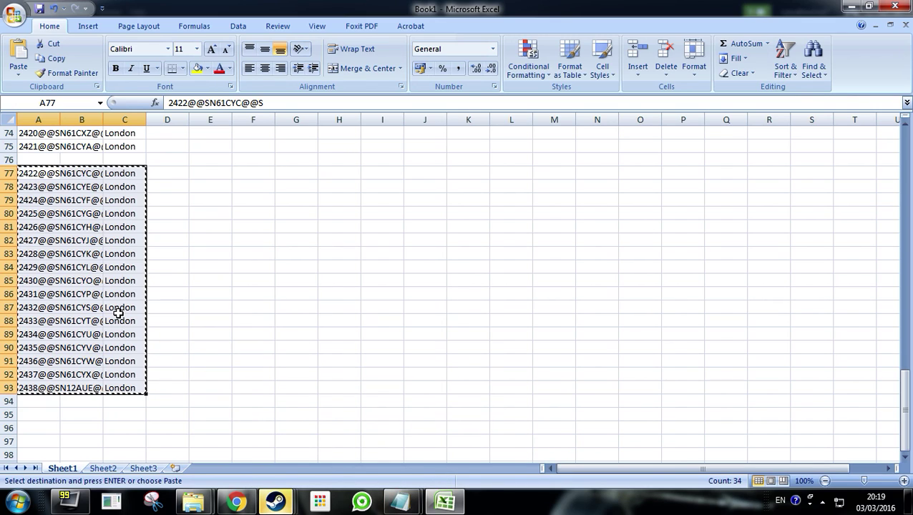
pyautogui.click(393, 503)
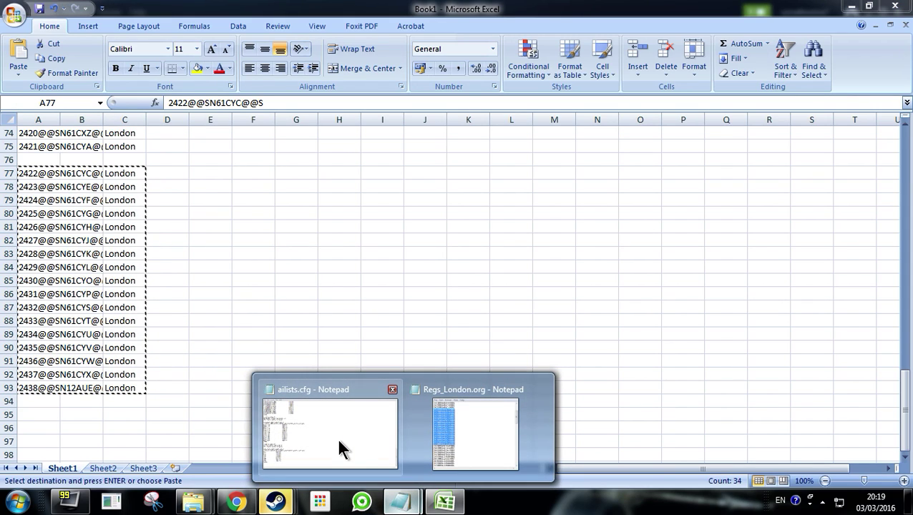
pyautogui.moveTo(340, 443)
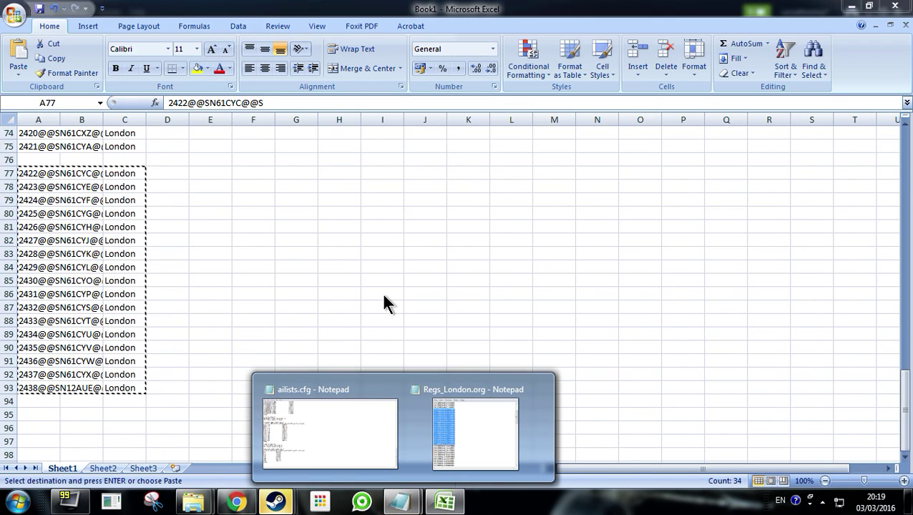
pyautogui.moveTo(379, 455)
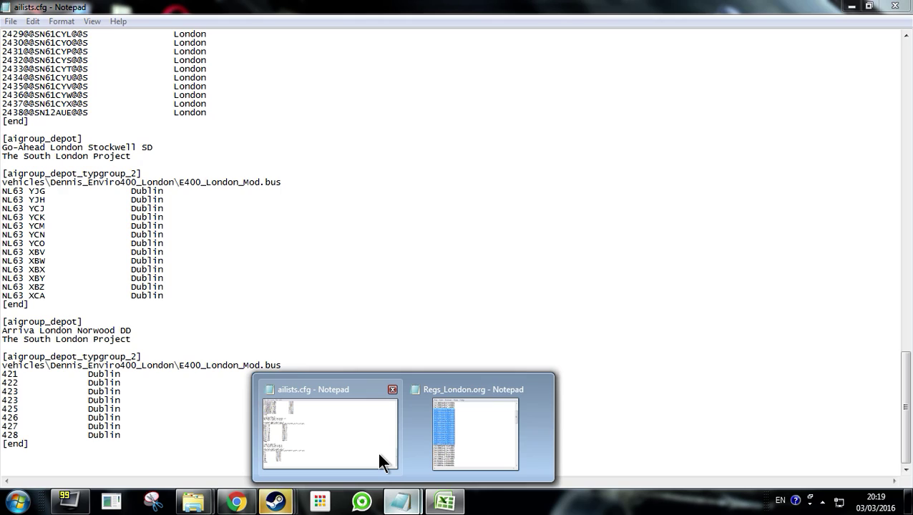
pyautogui.click(379, 455)
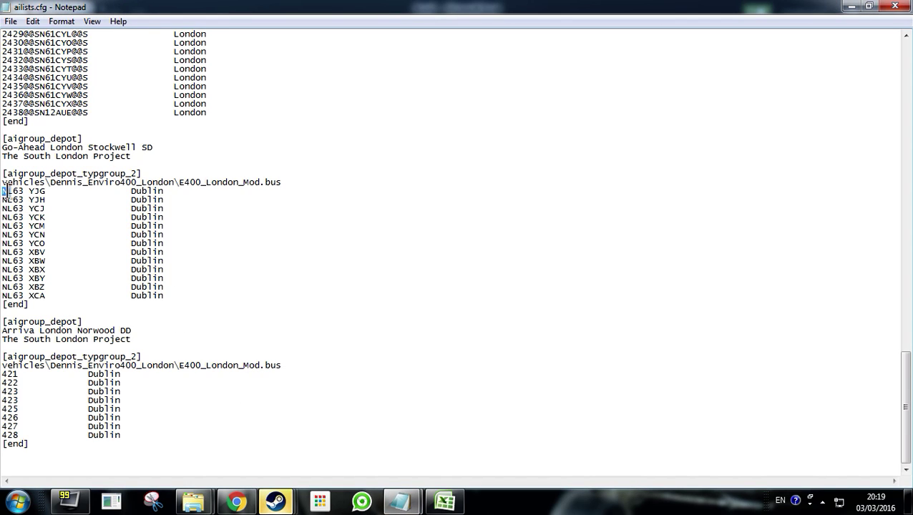
pyautogui.moveTo(4, 191); pyautogui.dragTo(170, 297)
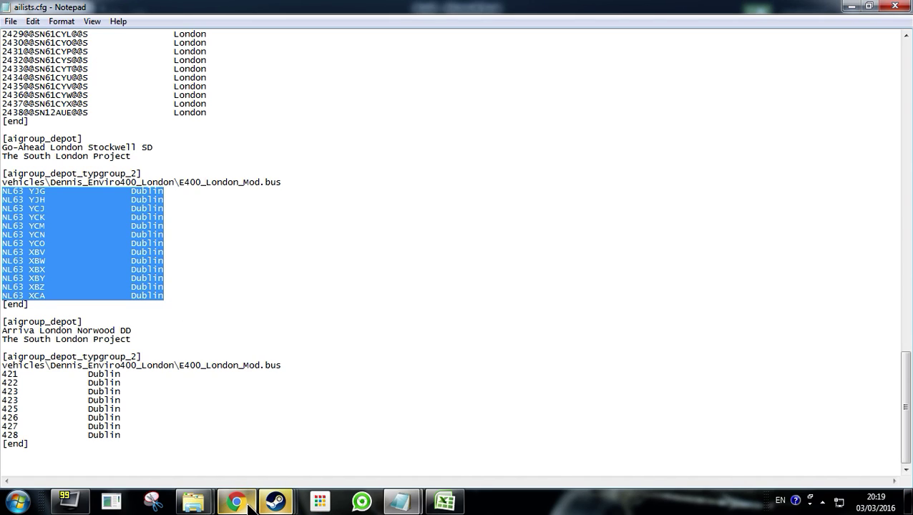
pyautogui.moveTo(441, 505)
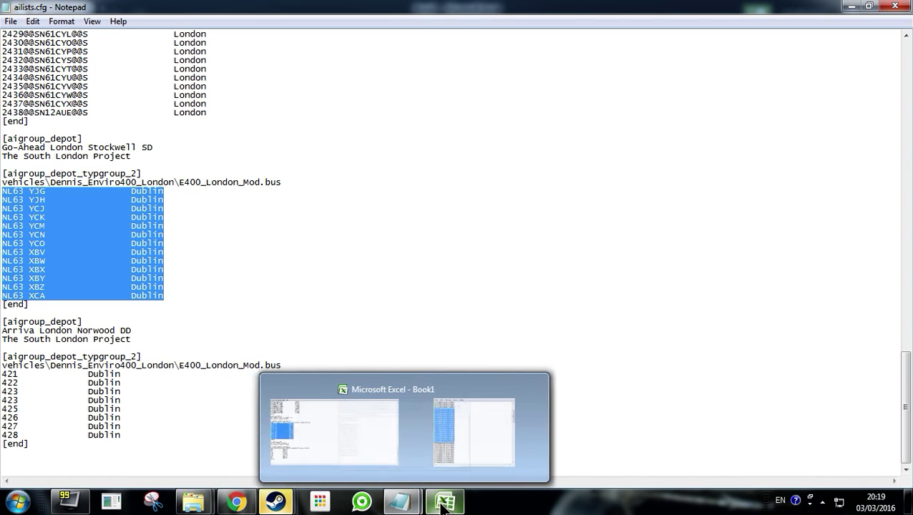
pyautogui.click(442, 505)
pyautogui.scroll(-2, 64, 390)
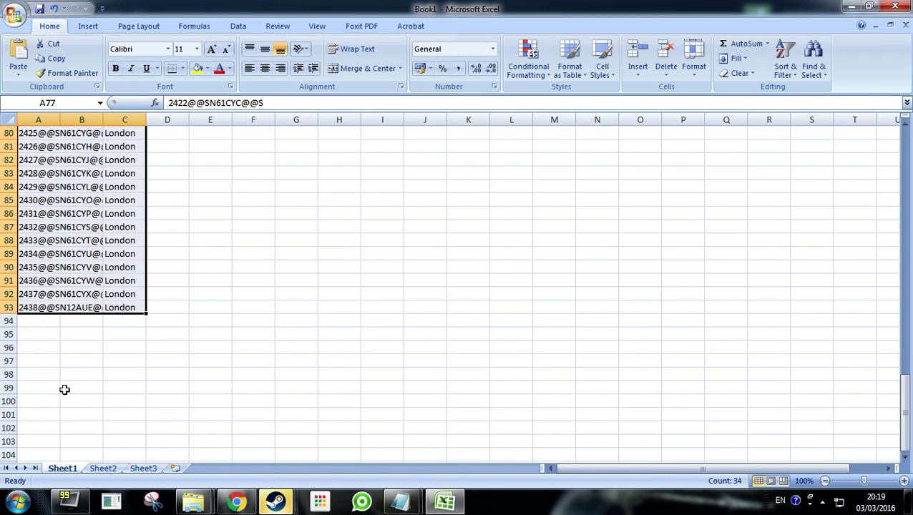
pyautogui.click(31, 336)
pyautogui.hotkey('ctrl', 'v')
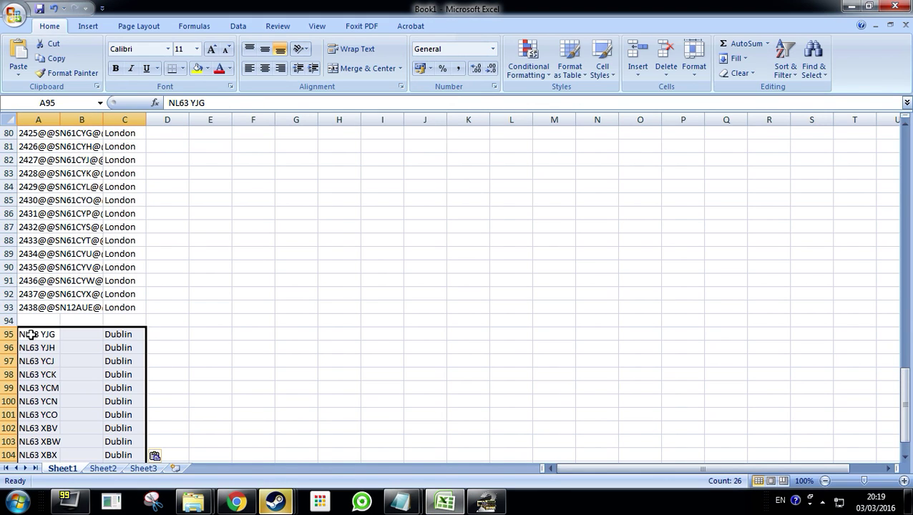
# Copy London from C93 over the Dublin entry in C95 and fill it down to C107
pyautogui.hotkey('ctrl', 'c')
pyautogui.click(123, 335)
pyautogui.hotkey('ctrl', 'v')
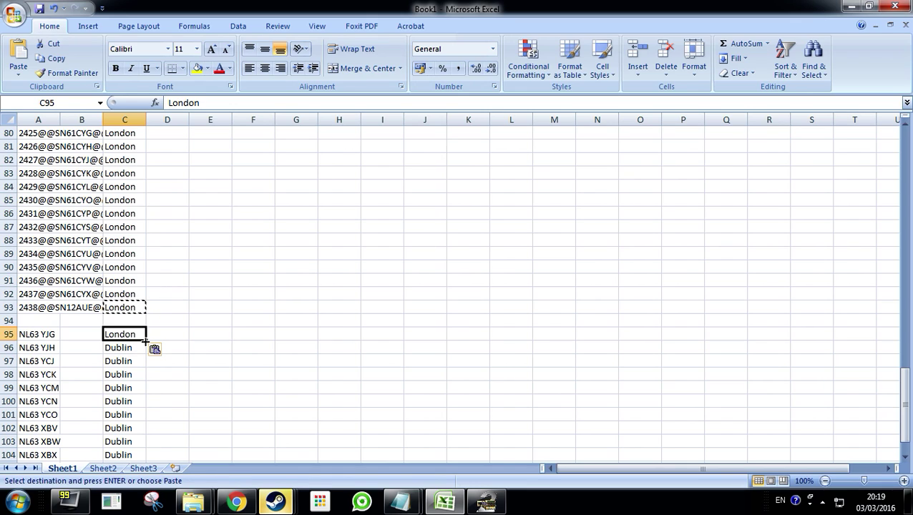
pyautogui.doubleClick(144, 339)
pyautogui.scroll(-1, 86, 338)
pyautogui.click(56, 294)
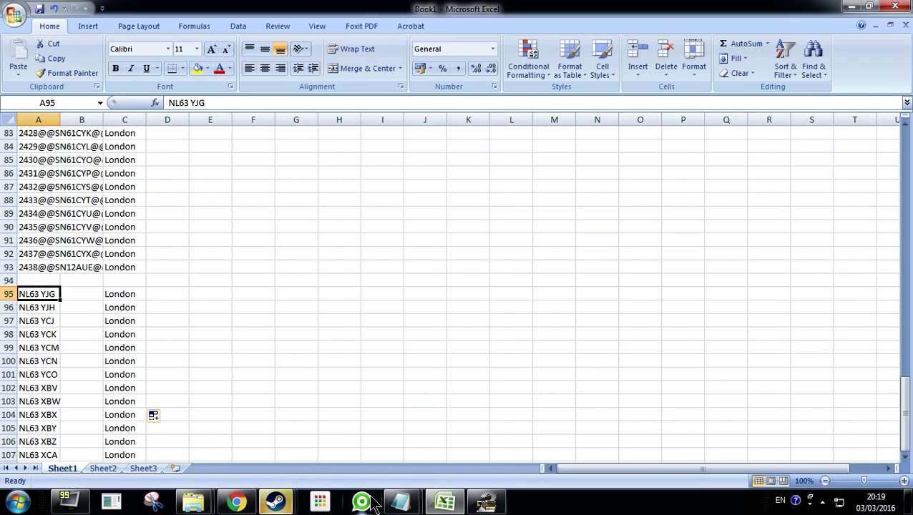
pyautogui.moveTo(410, 505)
pyautogui.click(458, 423)
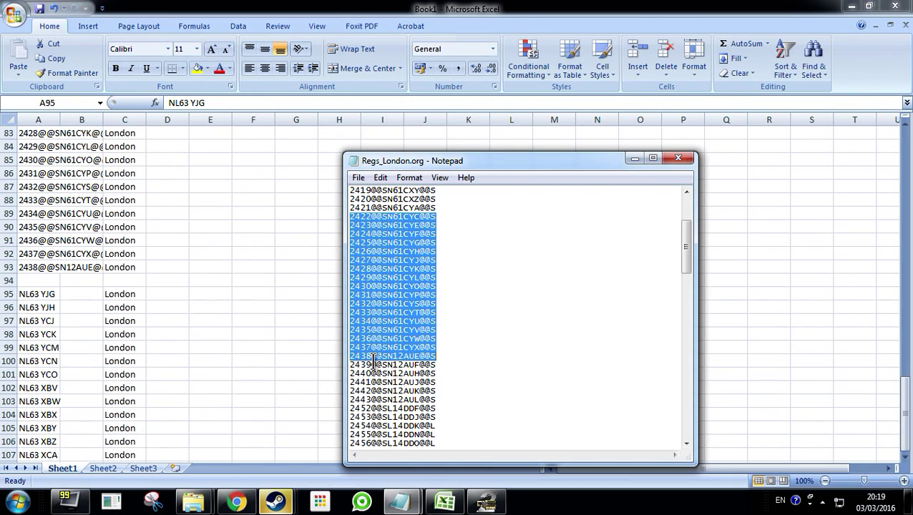
pyautogui.click(444, 504)
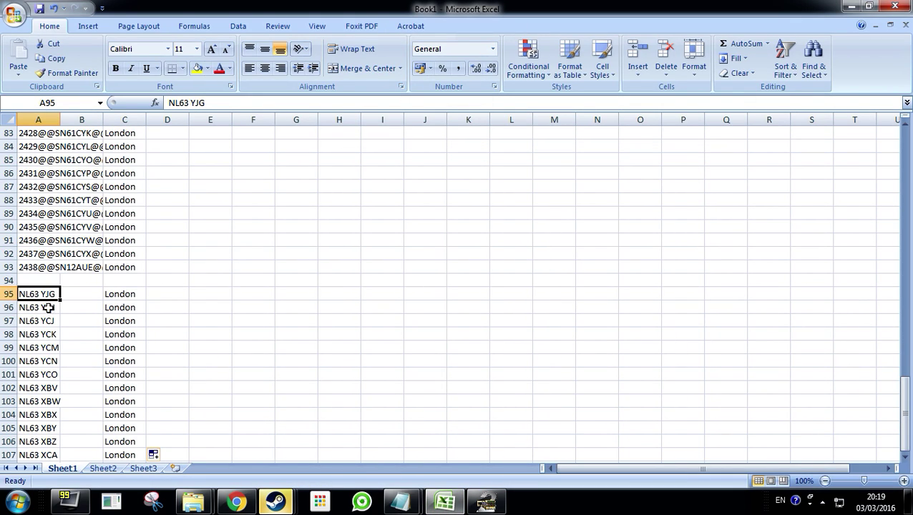
pyautogui.moveTo(44, 293); pyautogui.dragTo(46, 415)
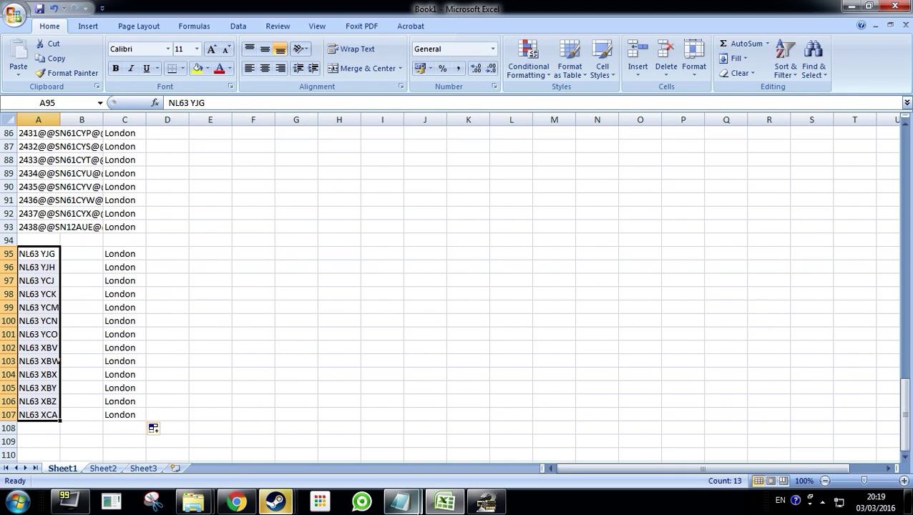
pyautogui.click(400, 501)
pyautogui.click(463, 433)
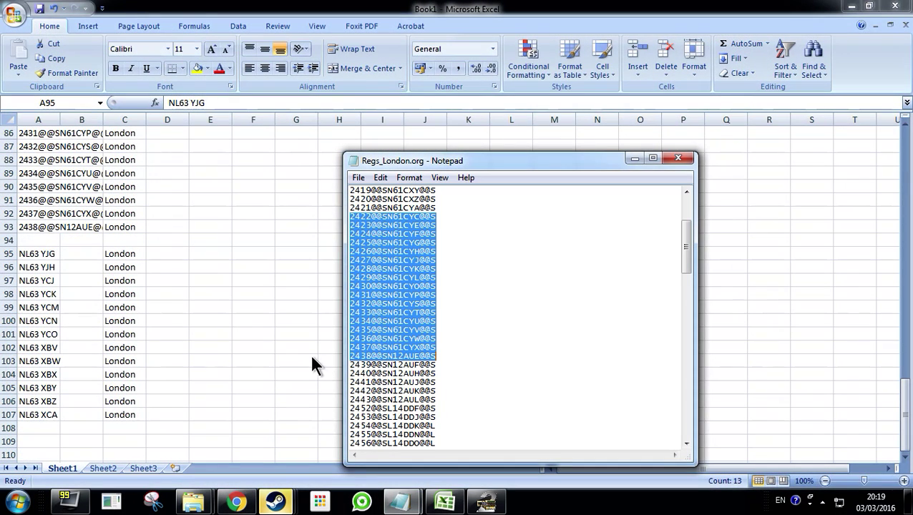
pyautogui.click(350, 364)
pyautogui.moveTo(351, 365); pyautogui.dragTo(435, 437)
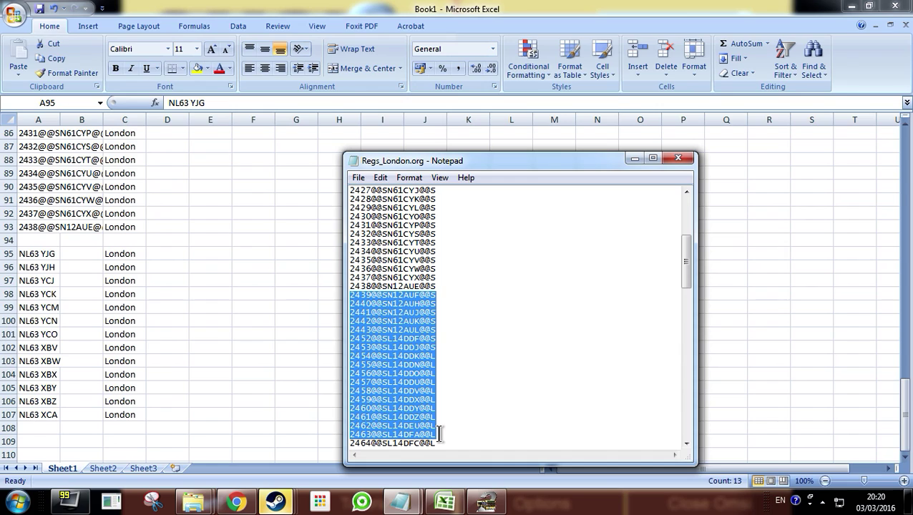
pyautogui.hotkey('alt', 'Tab')
pyautogui.press('F2')
pyautogui.click(175, 255)
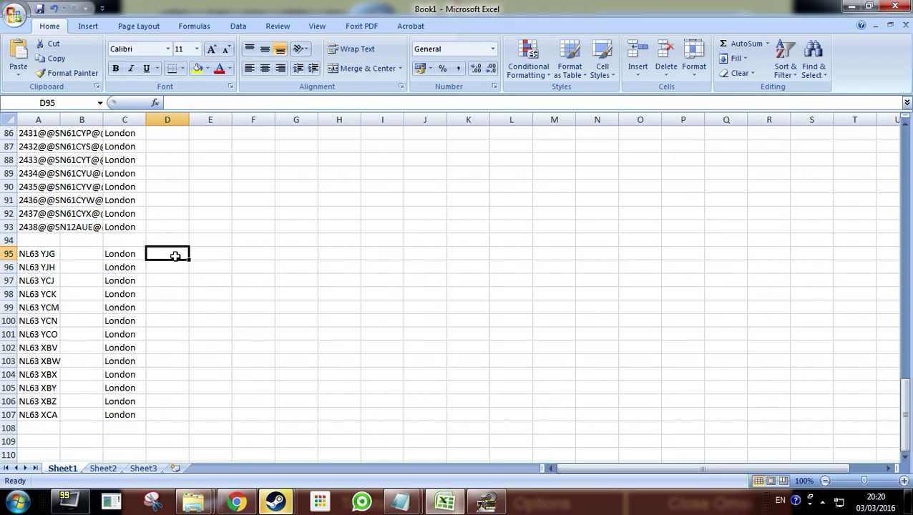
pyautogui.hotkey('ctrl', 'v')
# Delete the four surplus entries in D108:D111 and copy the registrations in D95:D107 over the old ones in A95:A107
pyautogui.scroll(-1, 190, 356)
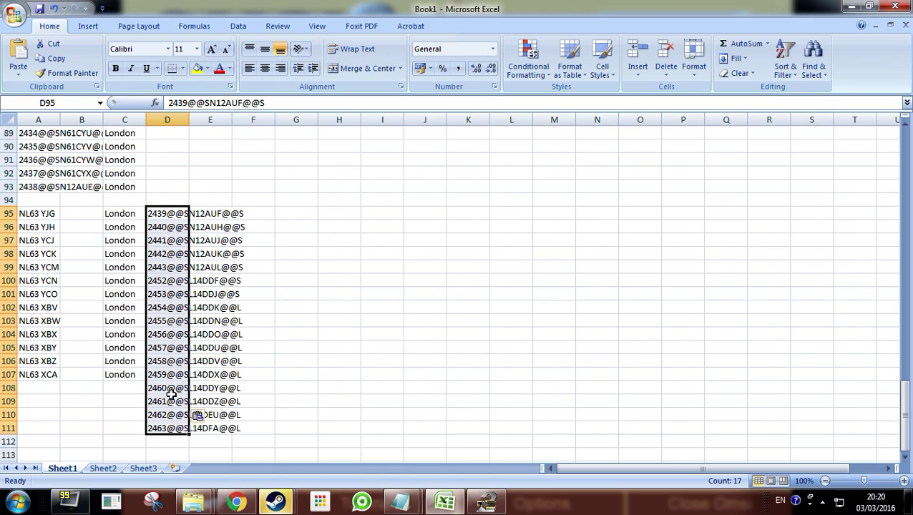
pyautogui.moveTo(172, 392); pyautogui.dragTo(225, 423)
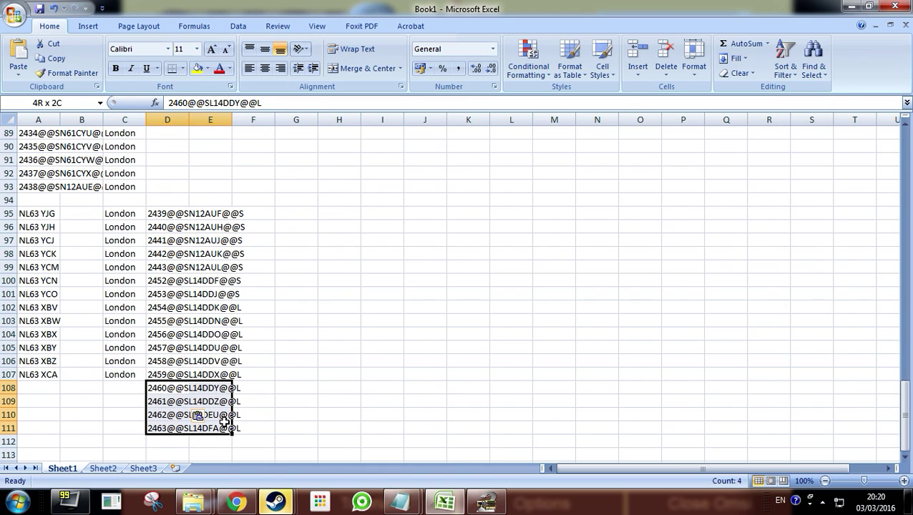
pyautogui.press('Delete')
pyautogui.moveTo(162, 216); pyautogui.dragTo(211, 366)
pyautogui.hotkey('ctrl', 'c')
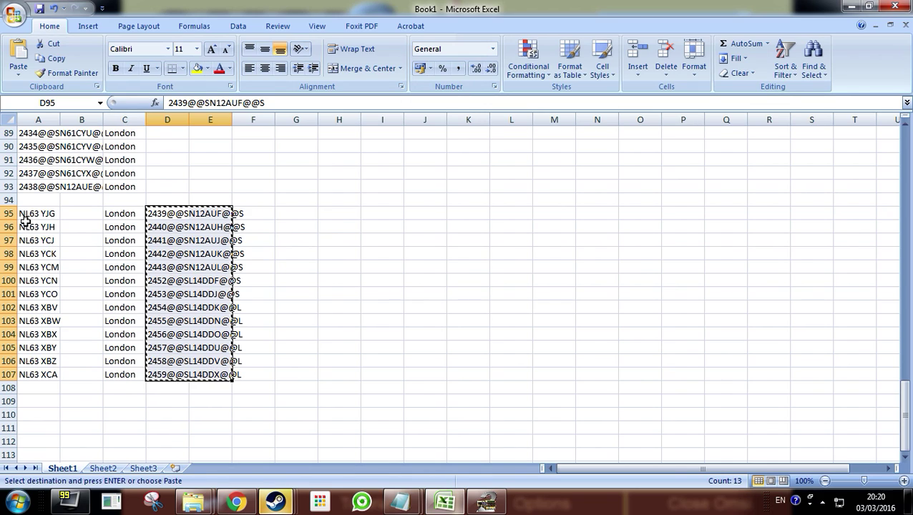
pyautogui.click(25, 213)
pyautogui.hotkey('ctrl', 'v')
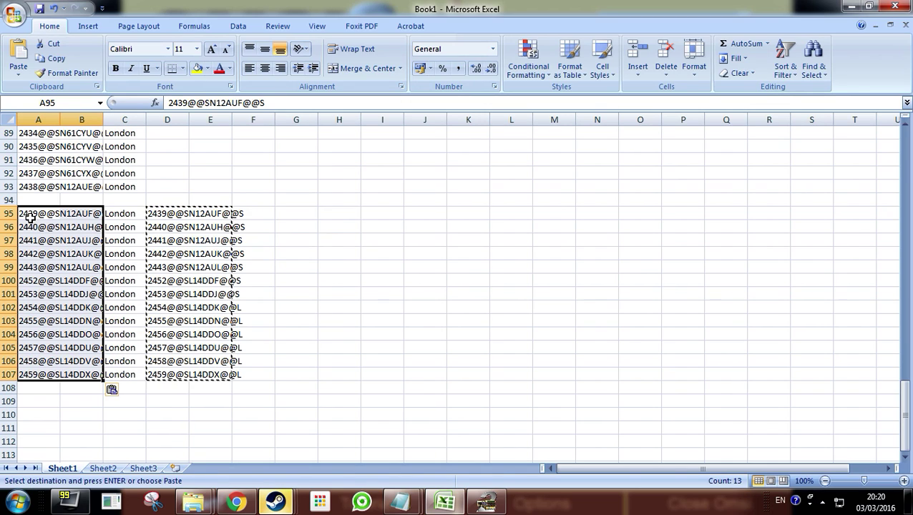
# Copy A95:C107 over the Go-Ahead London Stockwell SD depot's entries in ailists.cfg and remove the blank line before [end]
pyautogui.moveTo(28, 216); pyautogui.dragTo(117, 374)
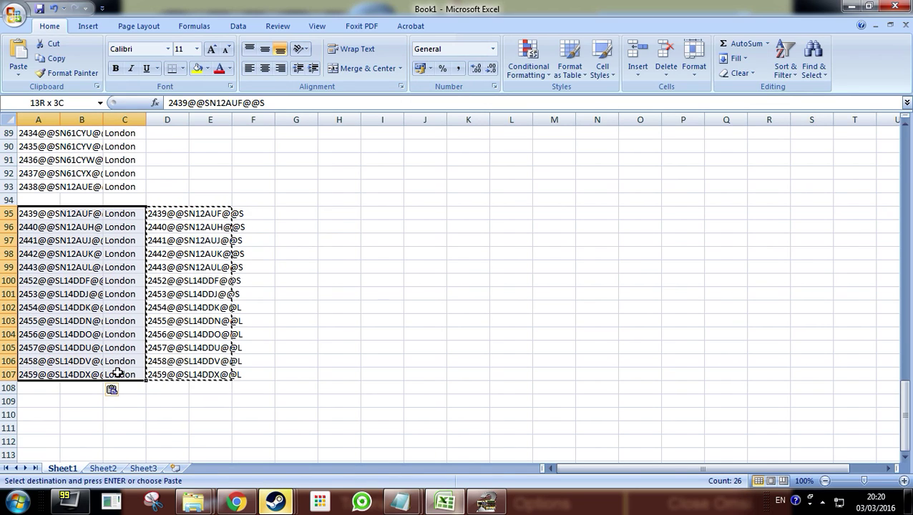
pyautogui.hotkey('ctrl', 'c')
pyautogui.moveTo(400, 503)
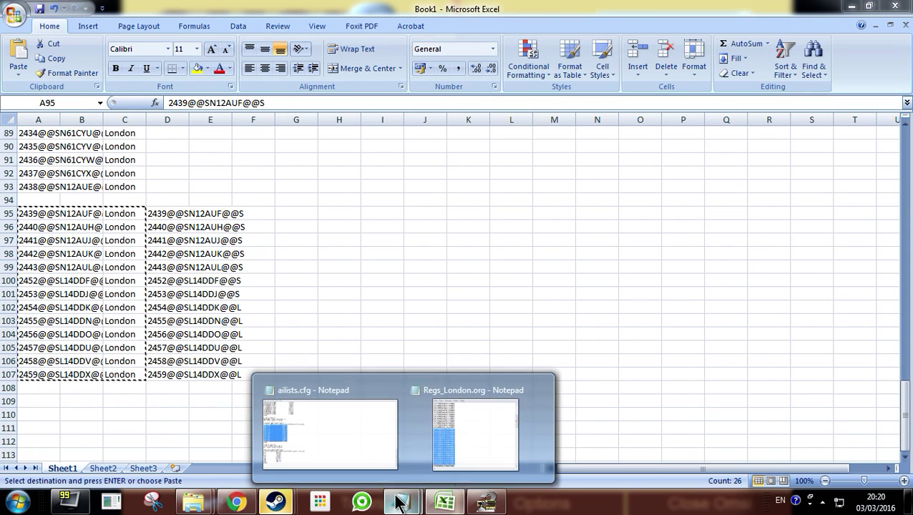
pyautogui.click(368, 450)
pyautogui.hotkey('ctrl', 'v')
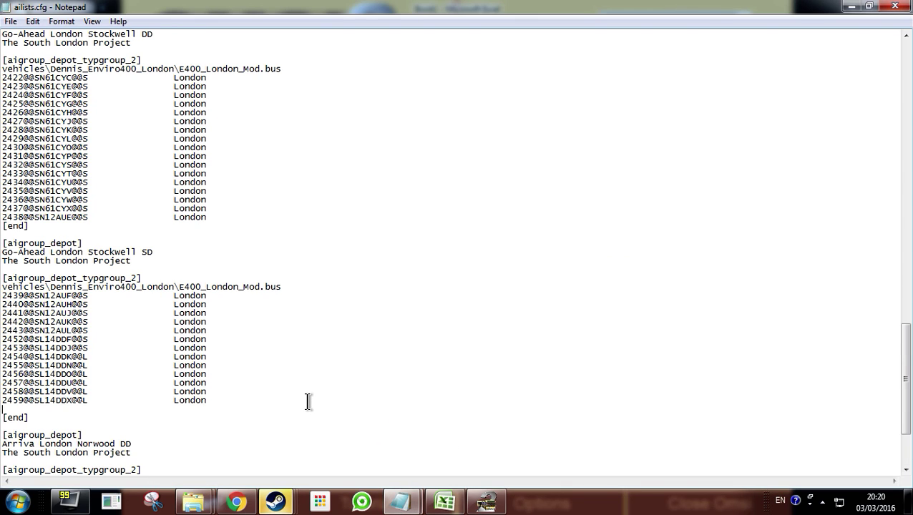
pyautogui.press('BackSpace')
# Copy the Arriva London Norwood DD depot's entries 421 to 428 from ailists.cfg into the Excel sheet starting at A109
pyautogui.scroll(-4, 105, 316)
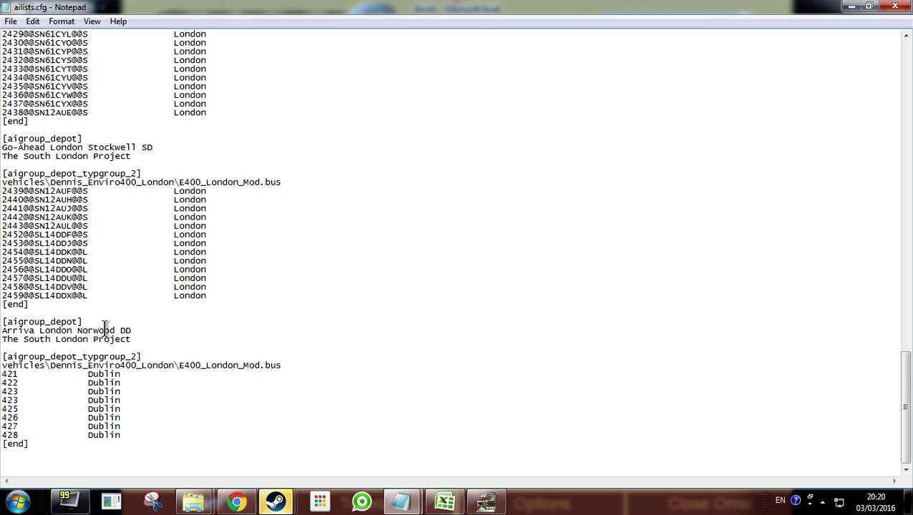
pyautogui.moveTo(3, 373); pyautogui.dragTo(124, 434)
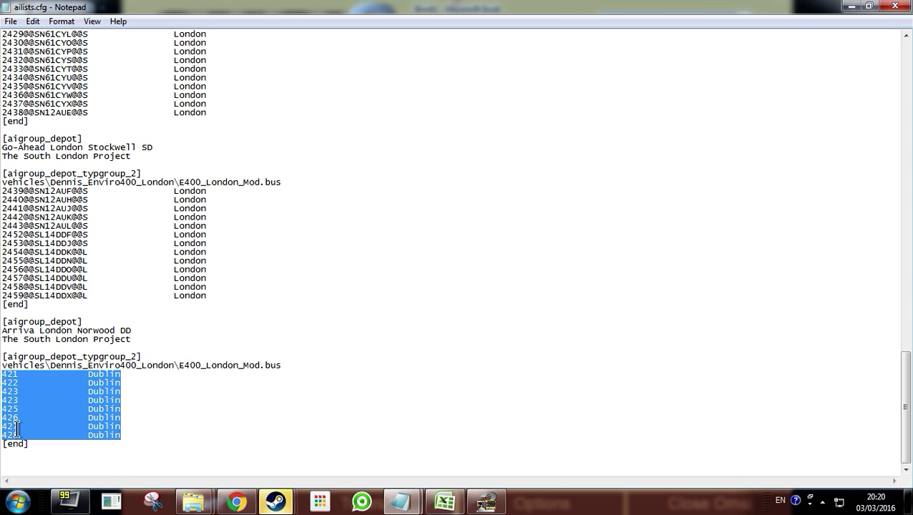
pyautogui.moveTo(401, 503)
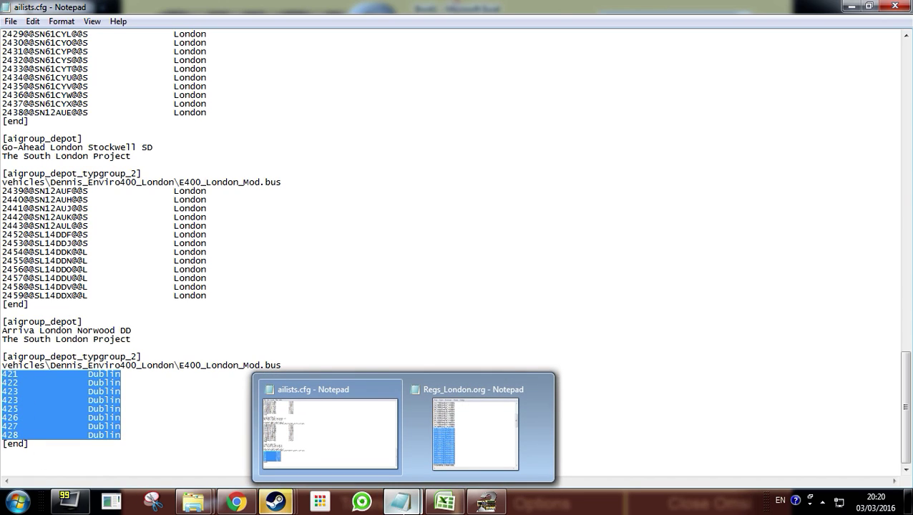
pyautogui.click(444, 502)
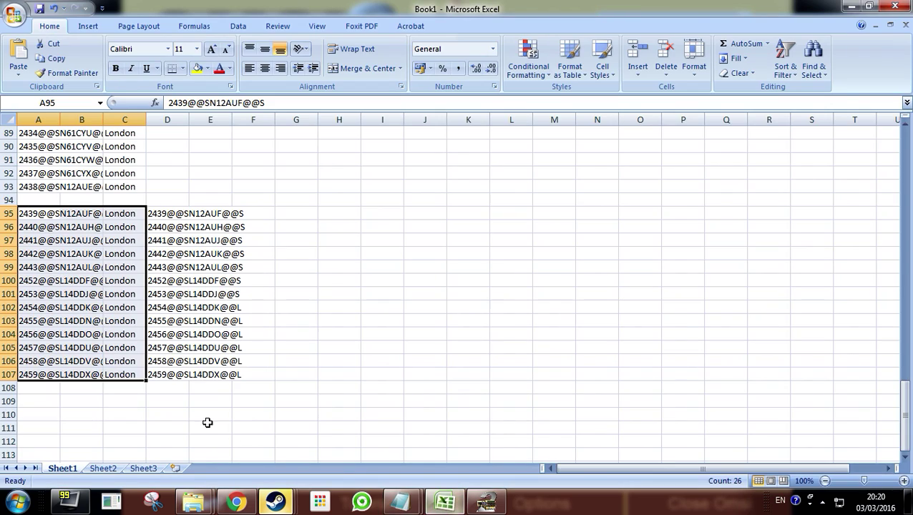
pyautogui.click(33, 403)
pyautogui.hotkey('ctrl', 'v')
pyautogui.scroll(-4, 34, 405)
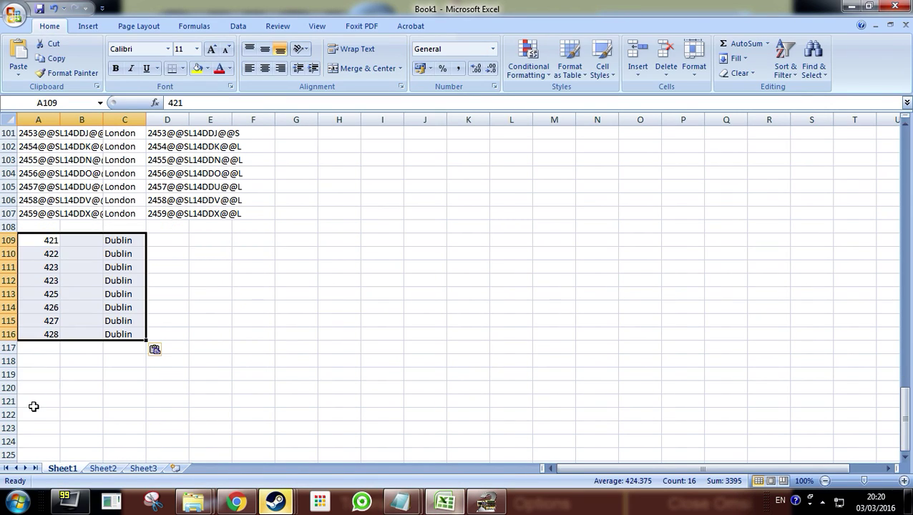
# Copy the repaint name London from C107 into C109 and fill it down through C116
pyautogui.scroll(2, 95, 365)
pyautogui.click(124, 296)
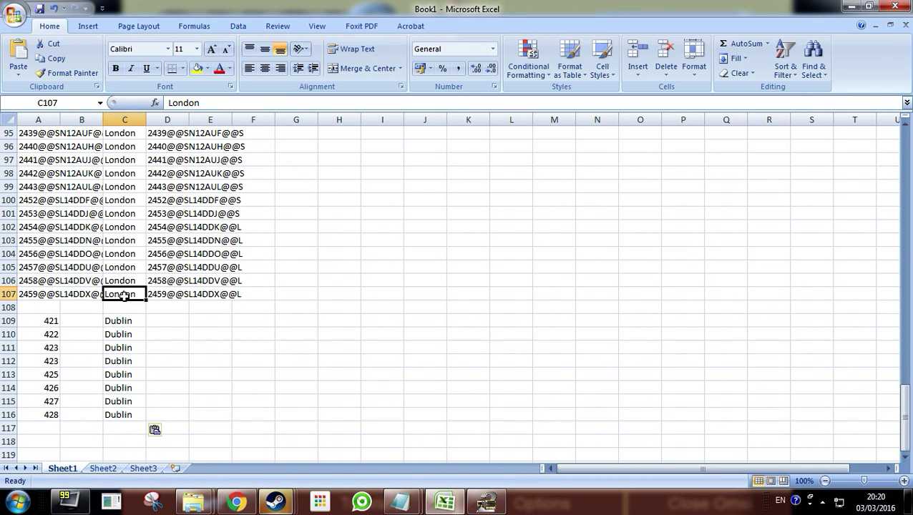
pyautogui.hotkey('ctrl', 'c')
pyautogui.click(120, 332)
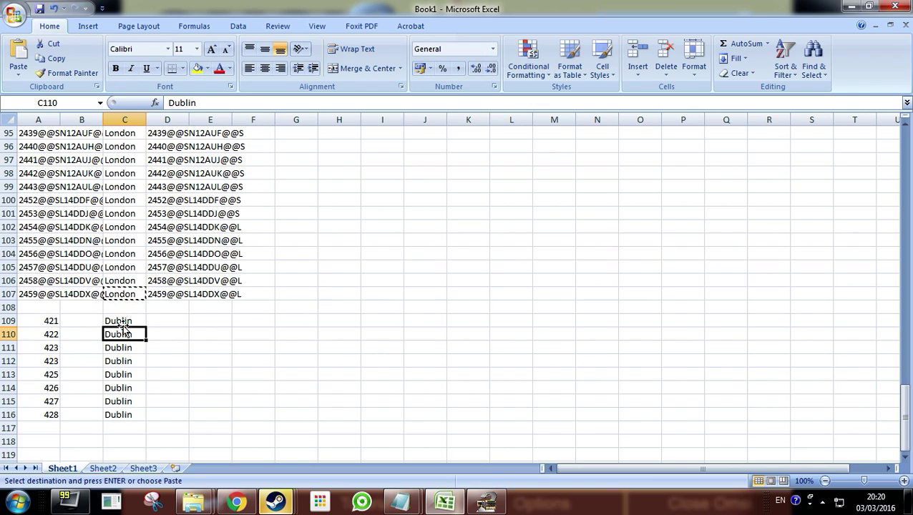
pyautogui.click(125, 321)
pyautogui.click(123, 307)
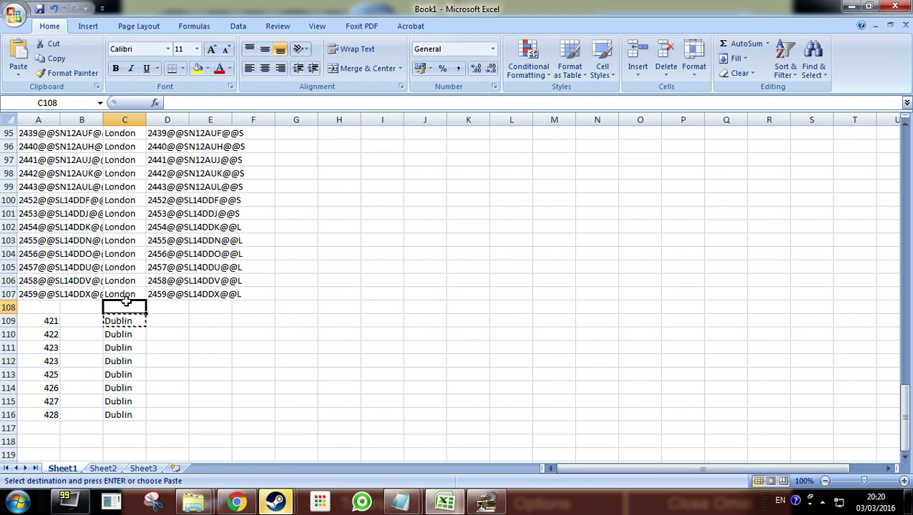
pyautogui.click(126, 294)
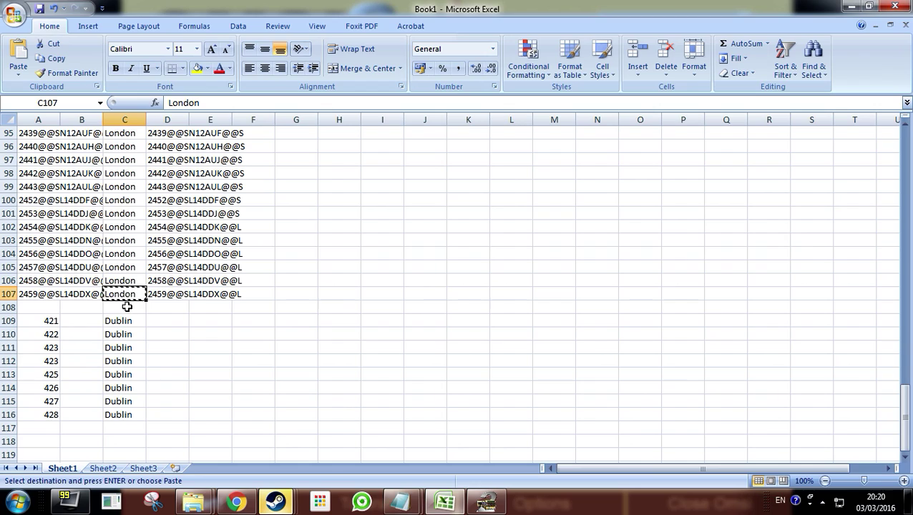
pyautogui.click(123, 321)
pyautogui.hotkey('ctrl', 'v')
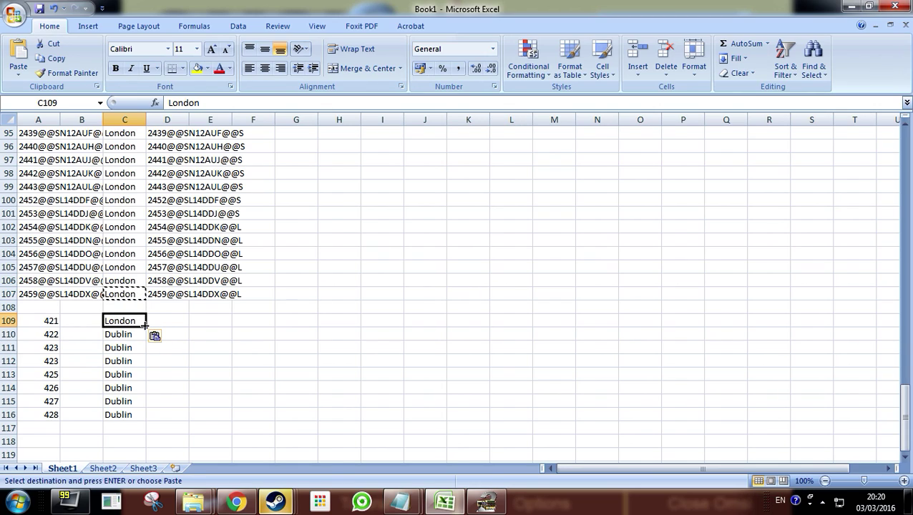
pyautogui.doubleClick(146, 327)
pyautogui.click(73, 321)
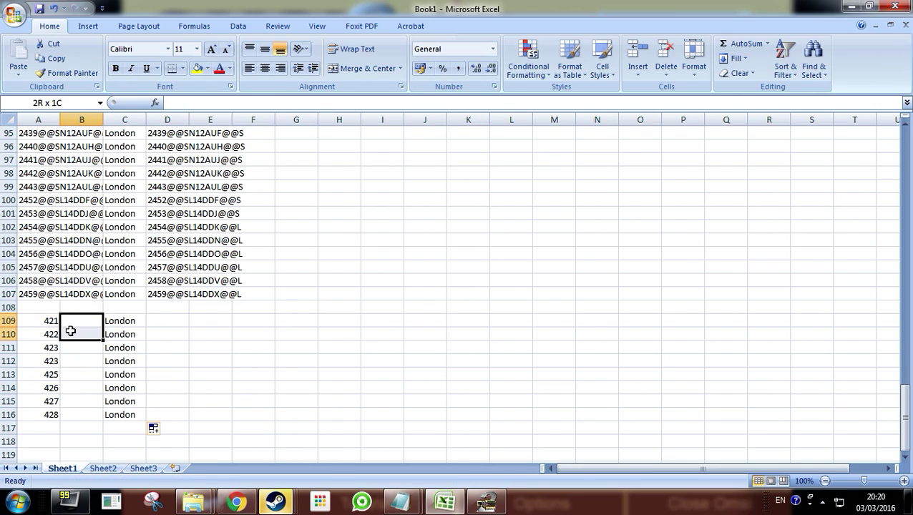
pyautogui.moveTo(48, 320); pyautogui.dragTo(35, 419)
pyautogui.moveTo(397, 510)
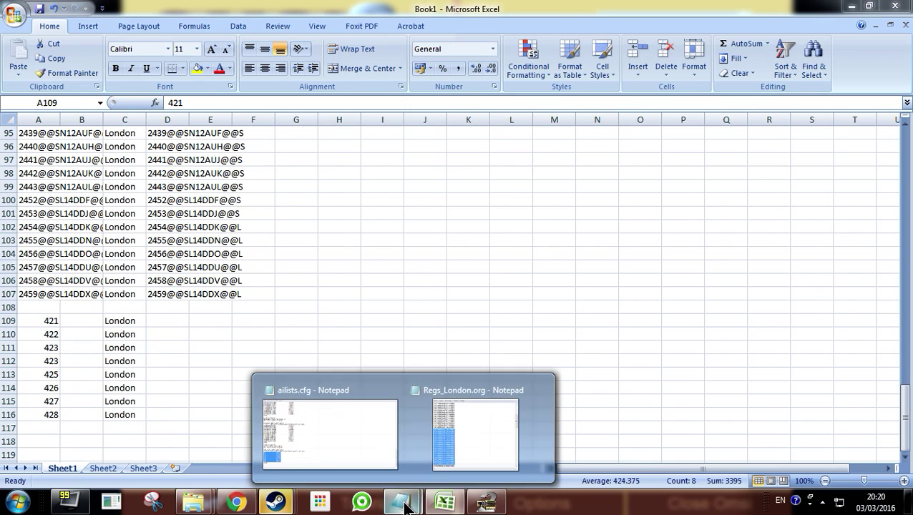
pyautogui.click(454, 450)
pyautogui.scroll(-7, 422, 430)
pyautogui.scroll(-1, 417, 426)
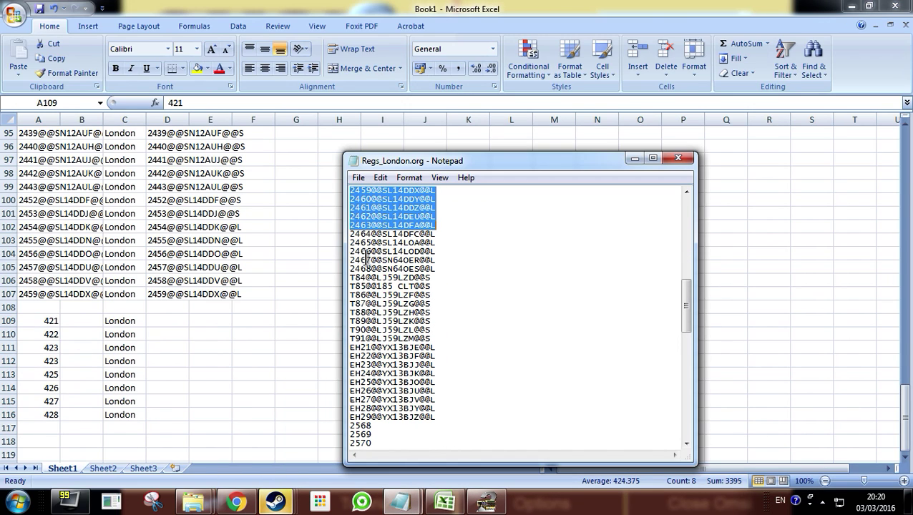
pyautogui.moveTo(350, 234); pyautogui.dragTo(433, 294)
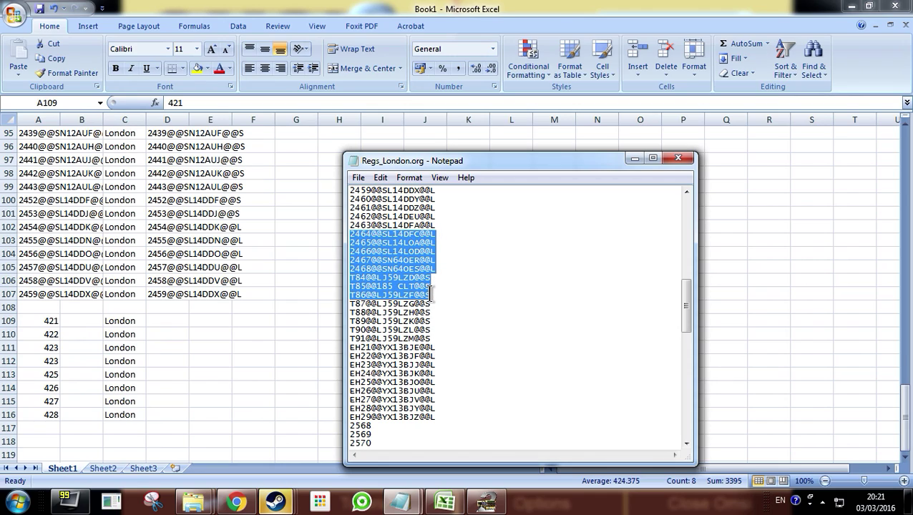
pyautogui.click(50, 320)
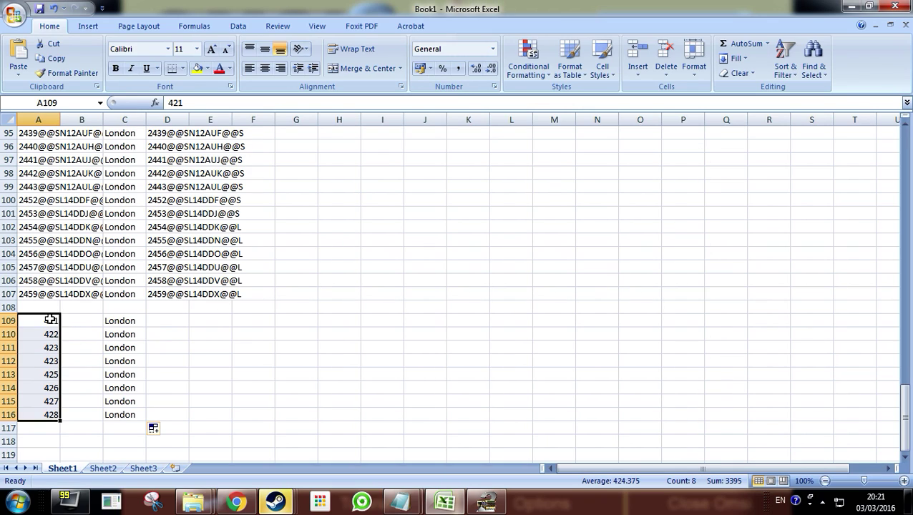
pyautogui.hotkey('ctrl', 'v')
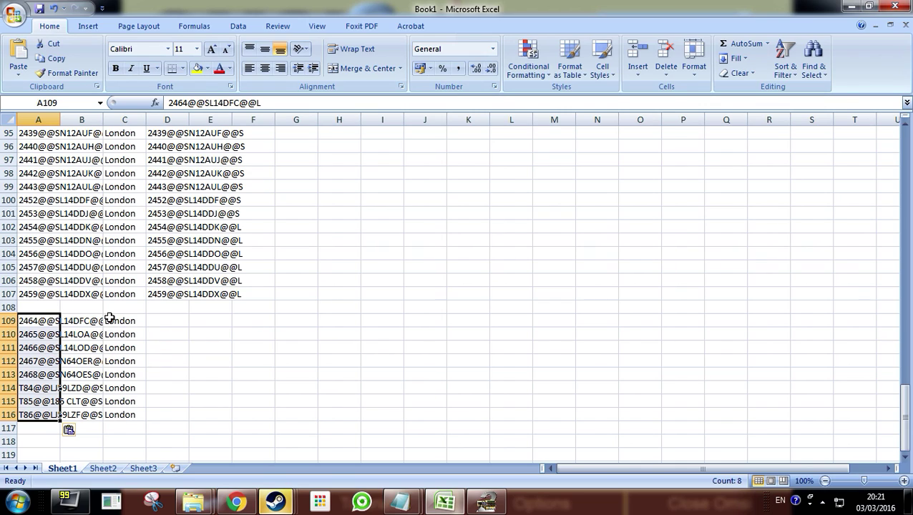
# Copy A109:C116 over the Arriva London Norwood DD depot's entries in ailists.cfg
pyautogui.moveTo(36, 322); pyautogui.dragTo(123, 415)
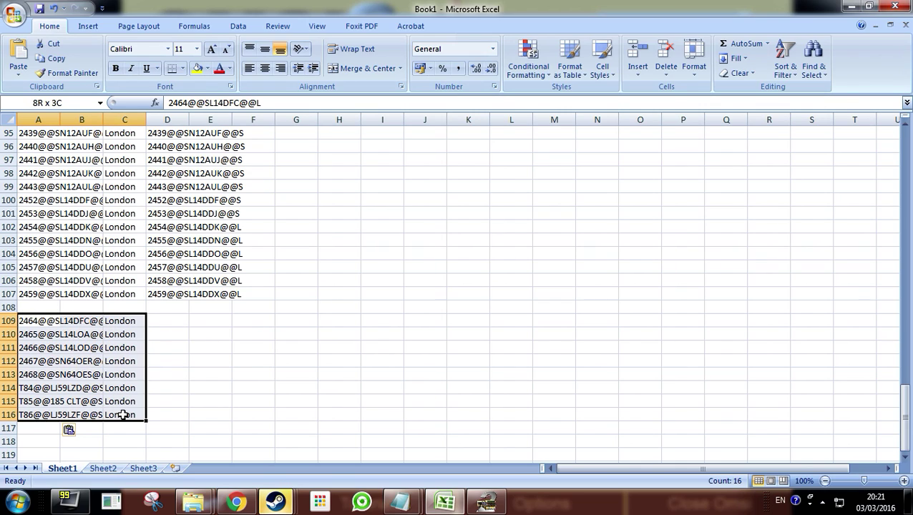
pyautogui.hotkey('ctrl', 'c')
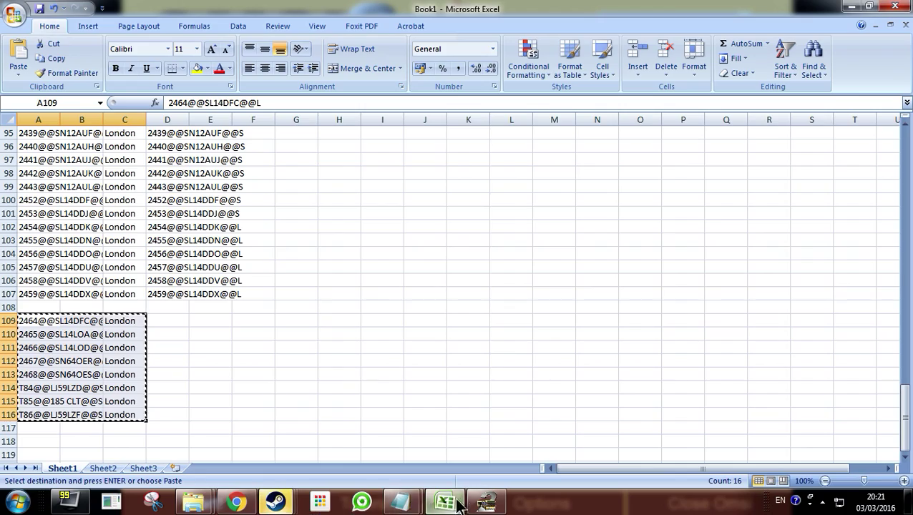
pyautogui.moveTo(402, 504)
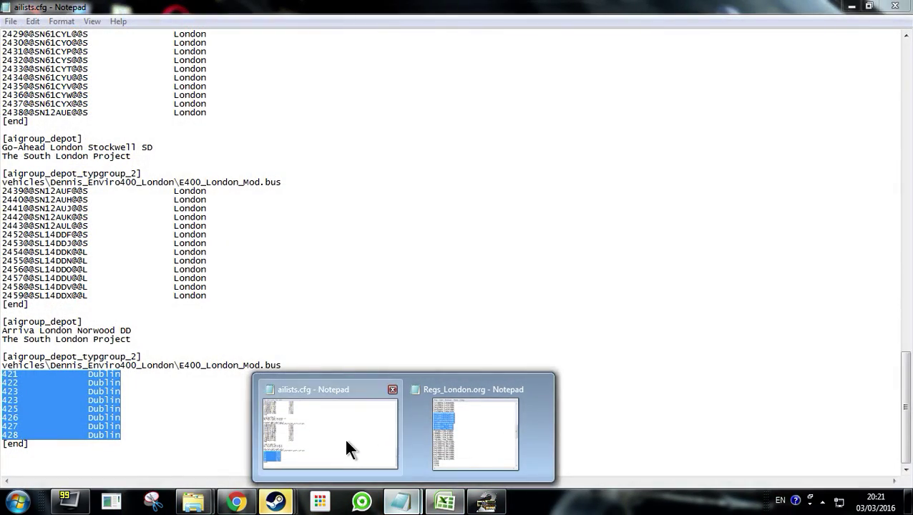
pyautogui.click(343, 437)
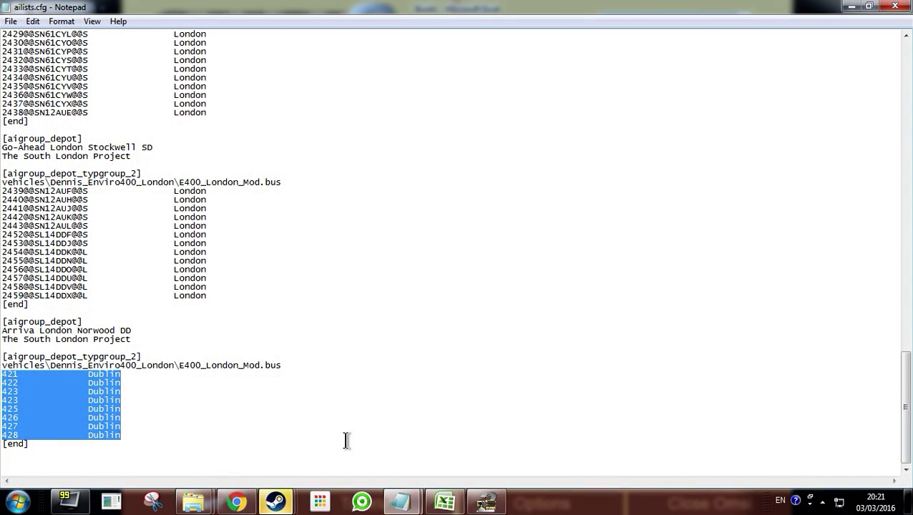
pyautogui.hotkey('ctrl', 'v')
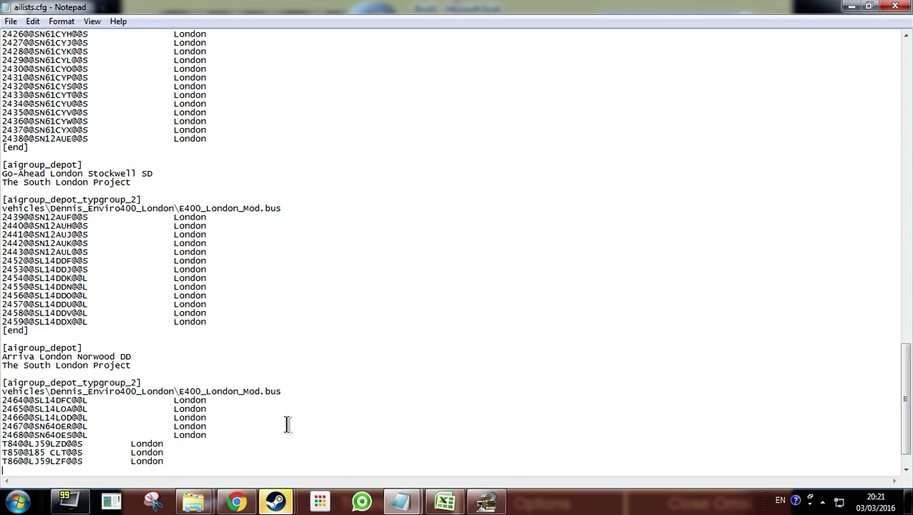
pyautogui.scroll(-1, 288, 425)
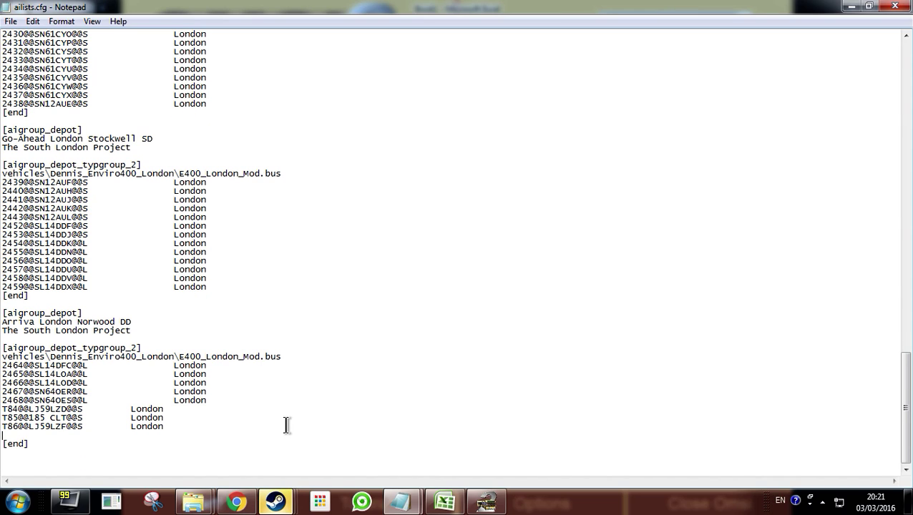
# Align the London repaint names of entries T84 to T86 with the rows above and remove the blank line before [end]
pyautogui.click(132, 409)
pyautogui.press('Tab')
pyautogui.click(131, 417)
pyautogui.press('Tab')
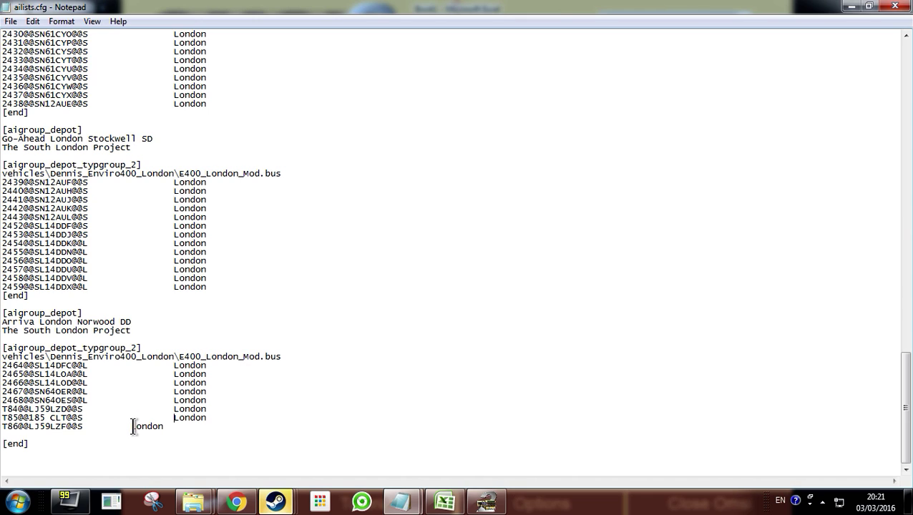
pyautogui.click(132, 426)
pyautogui.press('Tab')
pyautogui.click(27, 436)
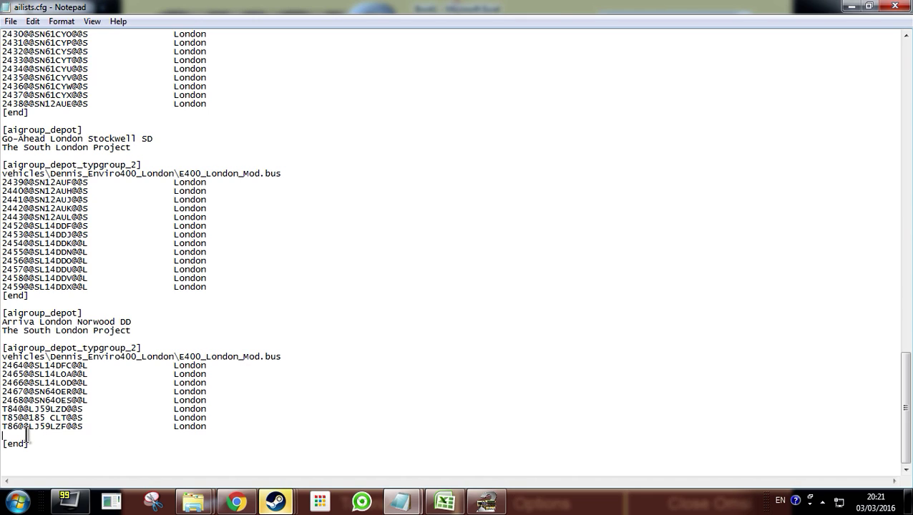
pyautogui.press('BackSpace')
pyautogui.scroll(6, 112, 401)
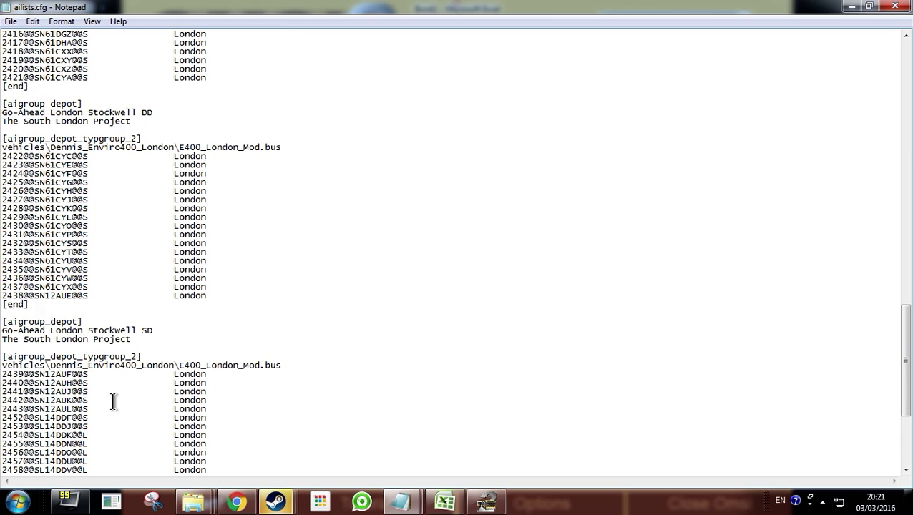
pyautogui.scroll(-5, 113, 403)
pyautogui.scroll(-1, 113, 403)
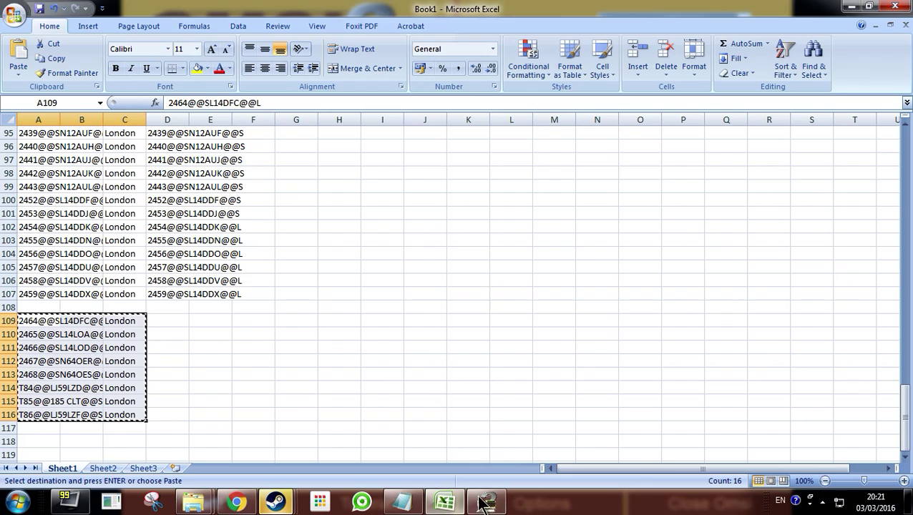
# Close the running OMSI 2 and launch it again from the Steam library
pyautogui.click(486, 501)
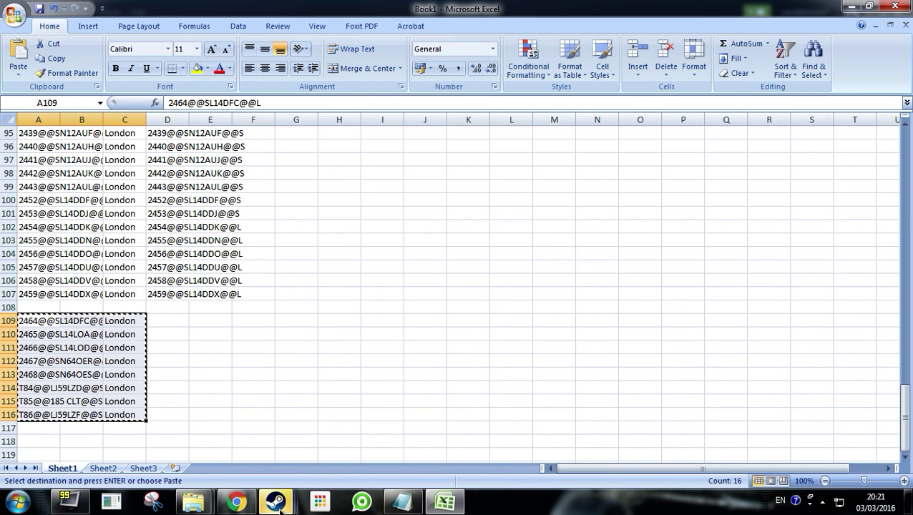
pyautogui.moveTo(277, 502)
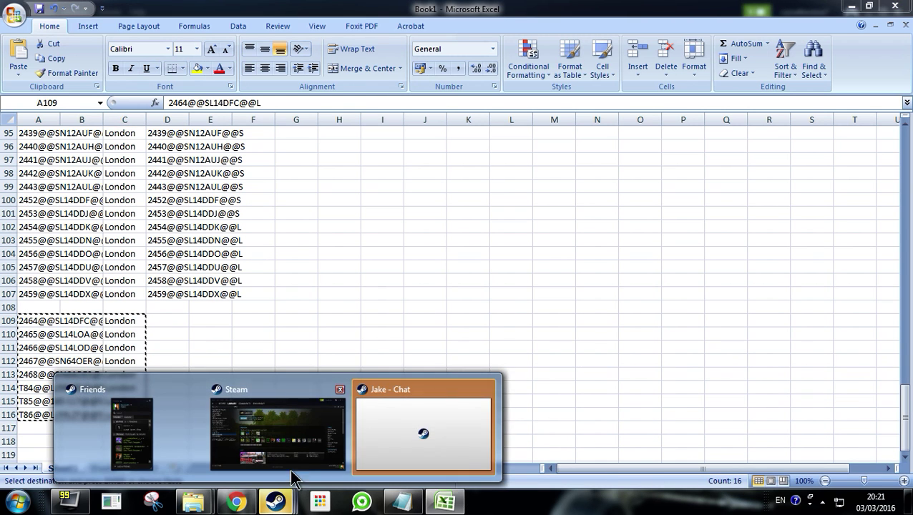
pyautogui.click(290, 469)
pyautogui.click(243, 138)
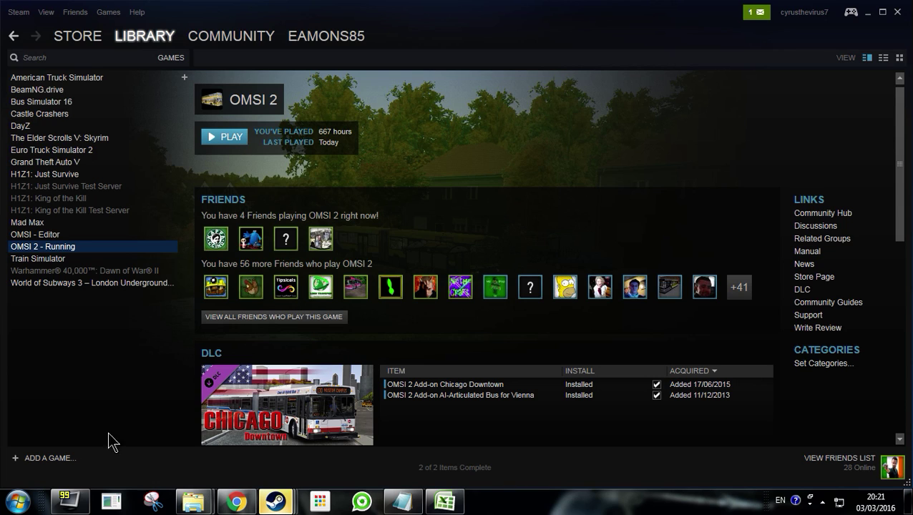
# Switch to Windows Explorer and open the OMSI 2\maps\South_London_Map folder
pyautogui.moveTo(191, 503)
pyautogui.click(234, 448)
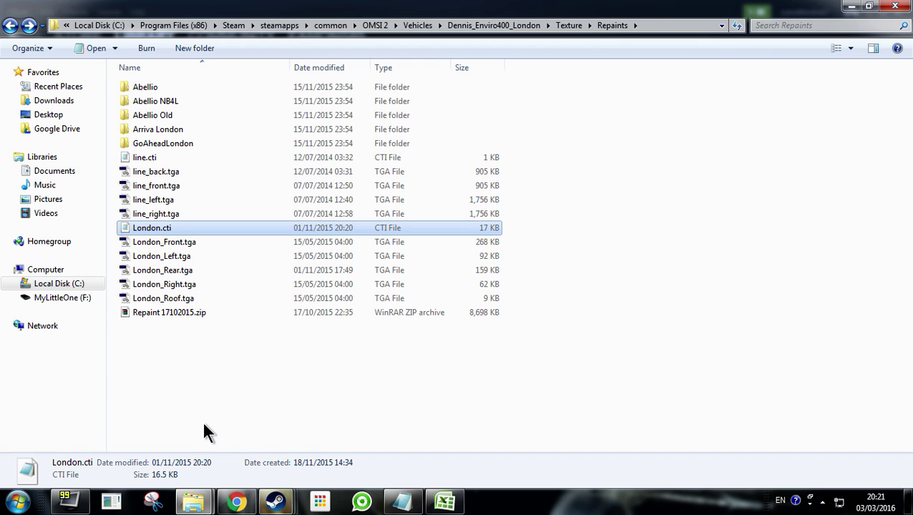
pyautogui.click(10, 25)
pyautogui.click(10, 25)
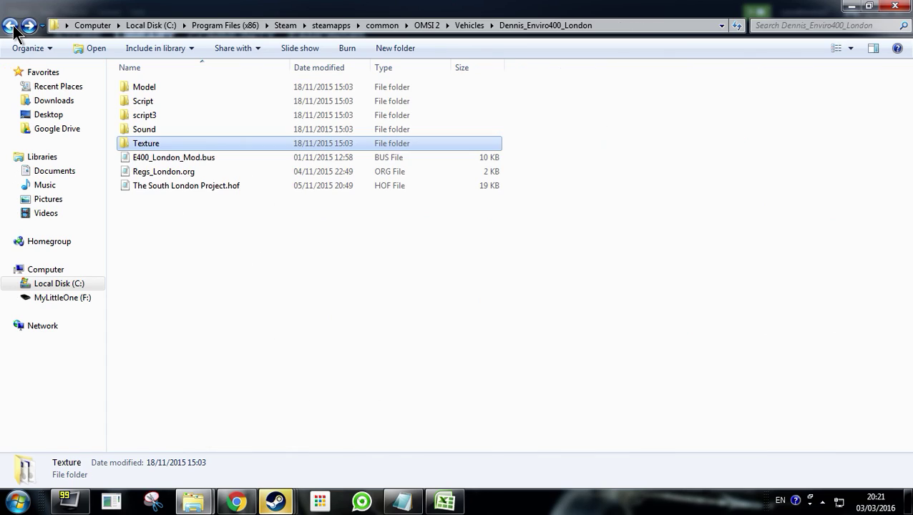
pyautogui.click(10, 25)
pyautogui.click(10, 25)
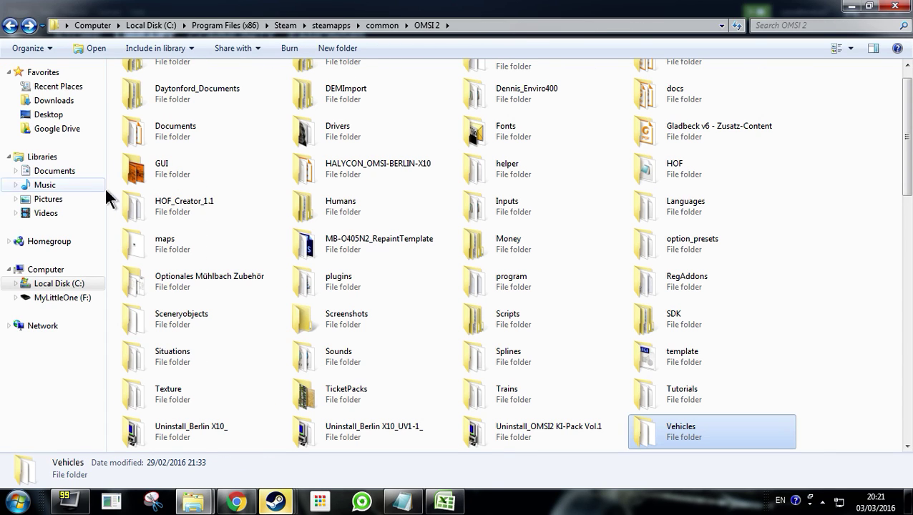
pyautogui.click(164, 245)
pyautogui.doubleClick(163, 242)
pyautogui.scroll(-14, 191, 329)
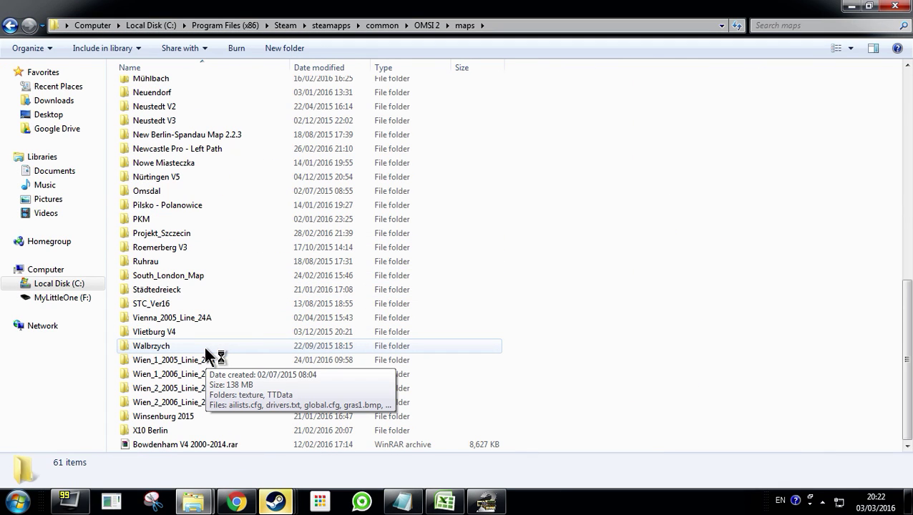
pyautogui.doubleClick(177, 273)
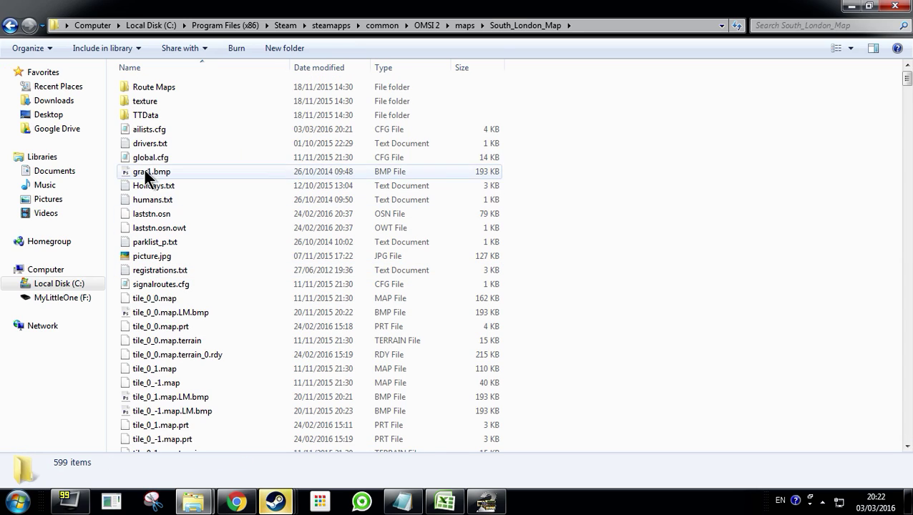
# Open ailists.cfg to check the Abellio London Walworth & Battersea depot's entries, and close the file
pyautogui.doubleClick(143, 130)
pyautogui.scroll(-6, 439, 322)
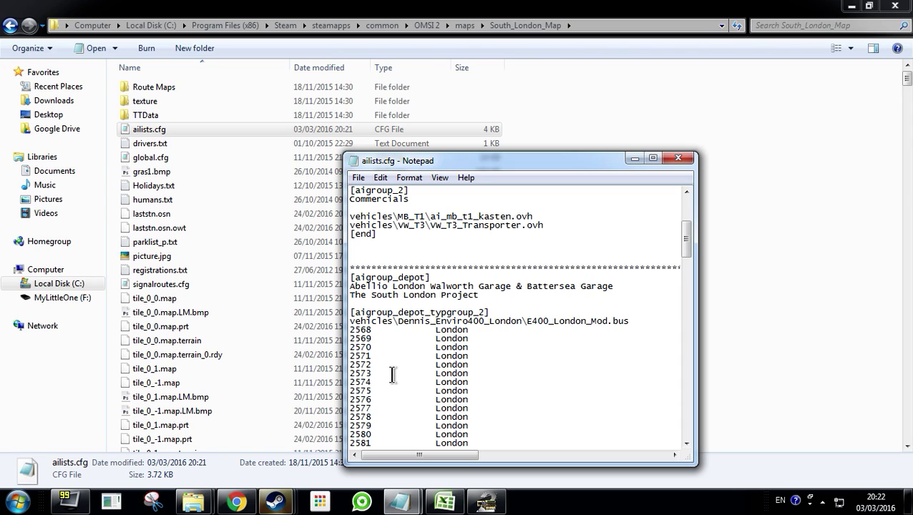
pyautogui.click(679, 158)
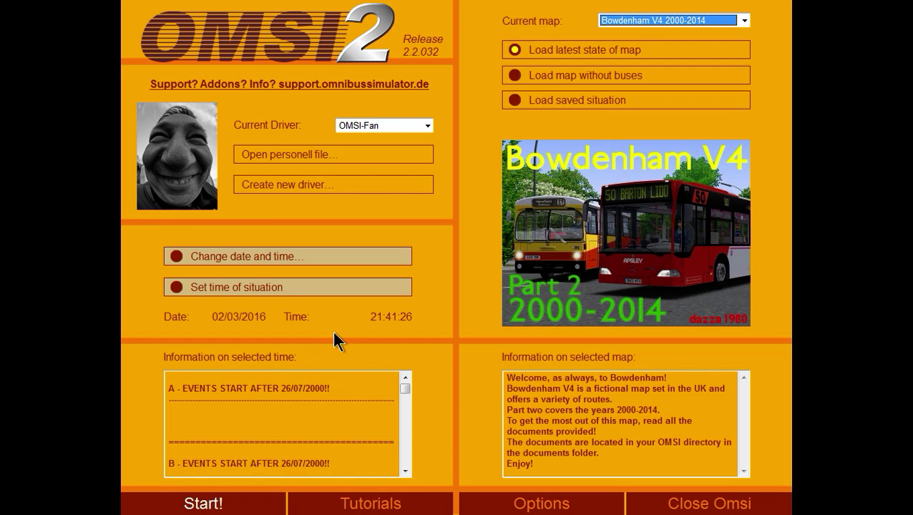
# In OMSI 2, choose The South London Project: Route 3/N3 as the current map and set it to load without buses
pyautogui.click(588, 78)
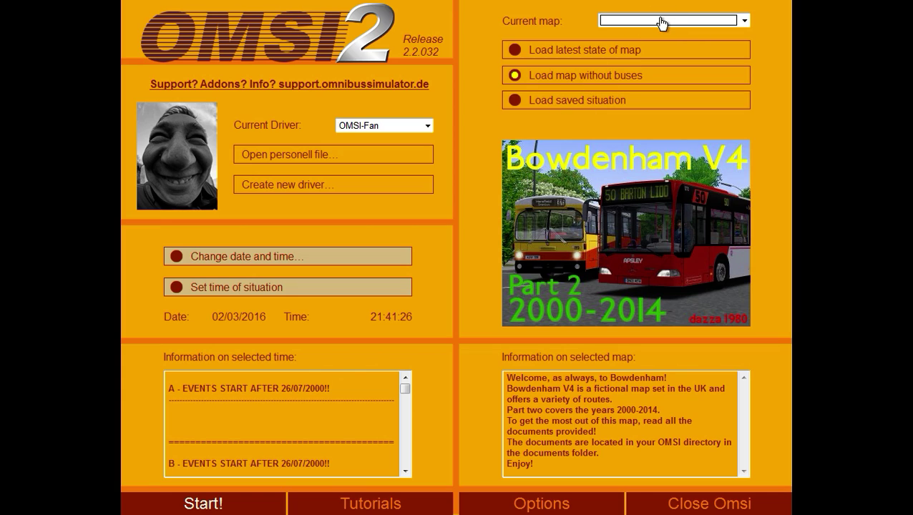
pyautogui.click(662, 24)
pyautogui.scroll(-6, 650, 83)
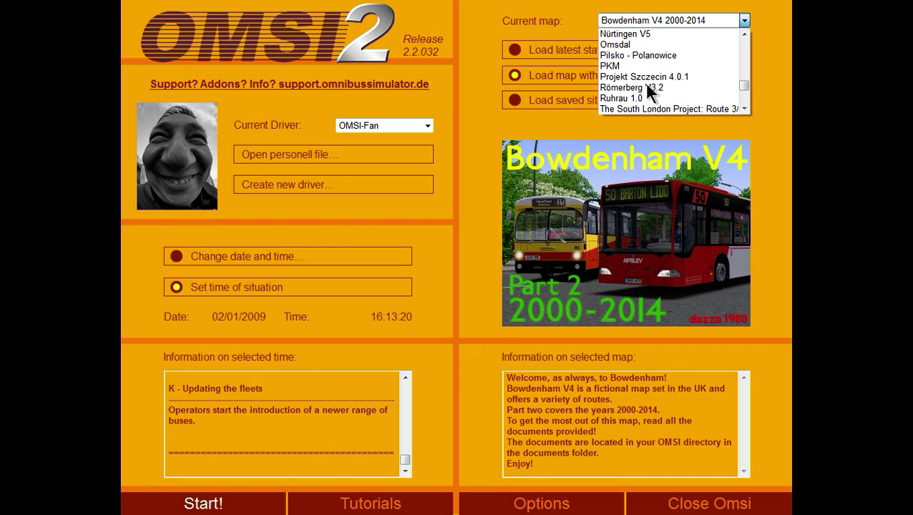
pyautogui.scroll(-2, 650, 89)
pyautogui.click(665, 50)
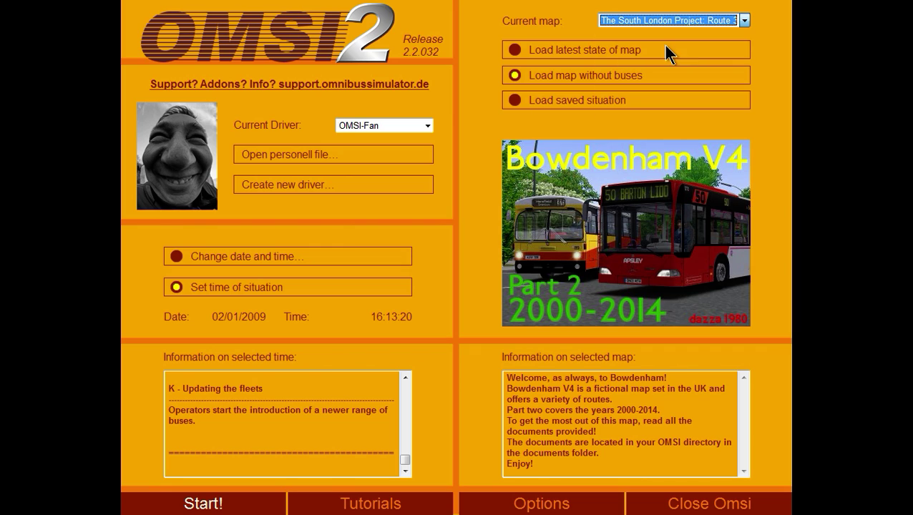
pyautogui.click(652, 83)
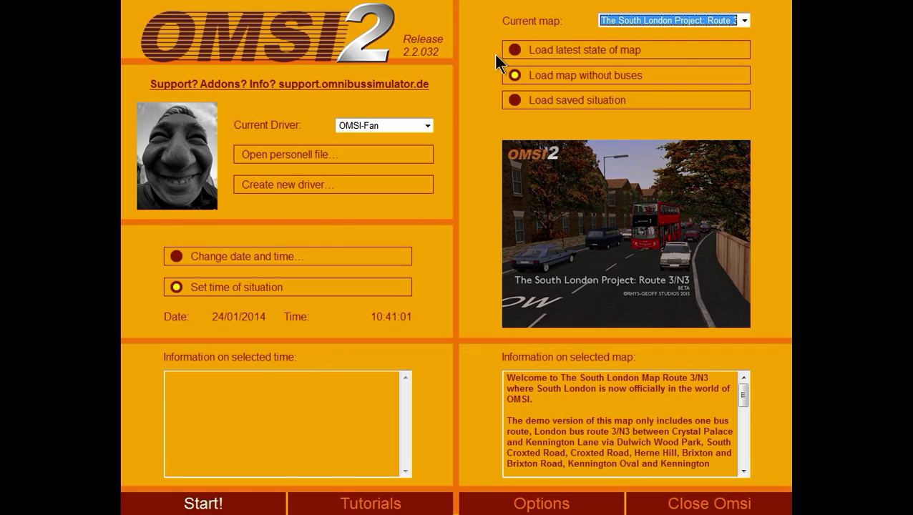
# Start loading the map and choose (3) Crystal Palace Bus Station as the entry point
pyautogui.click(257, 503)
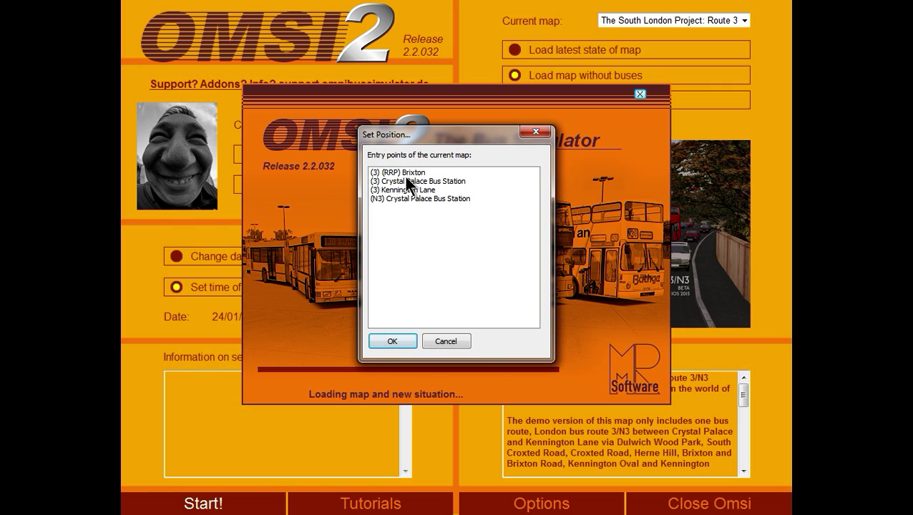
pyautogui.click(404, 183)
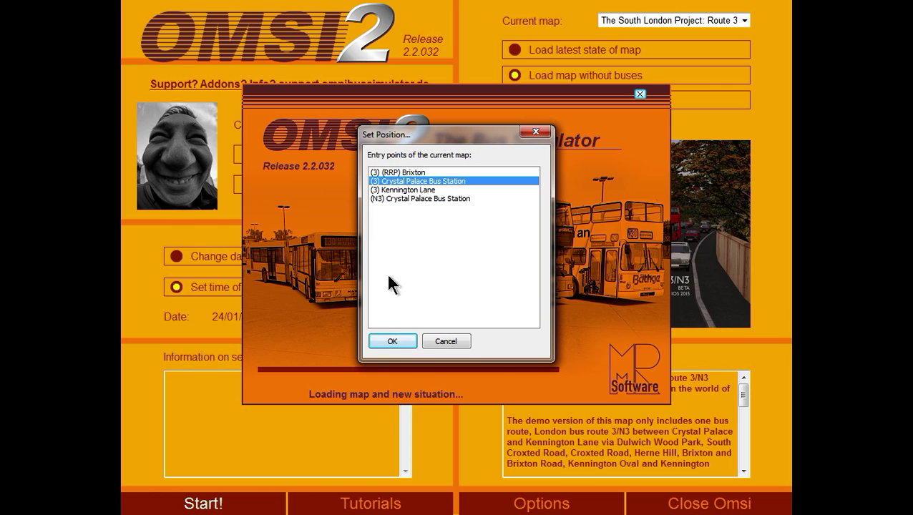
pyautogui.click(383, 343)
pyautogui.hotkey('alt', 'Tab')
pyautogui.hotkey('alt', 'Tab')
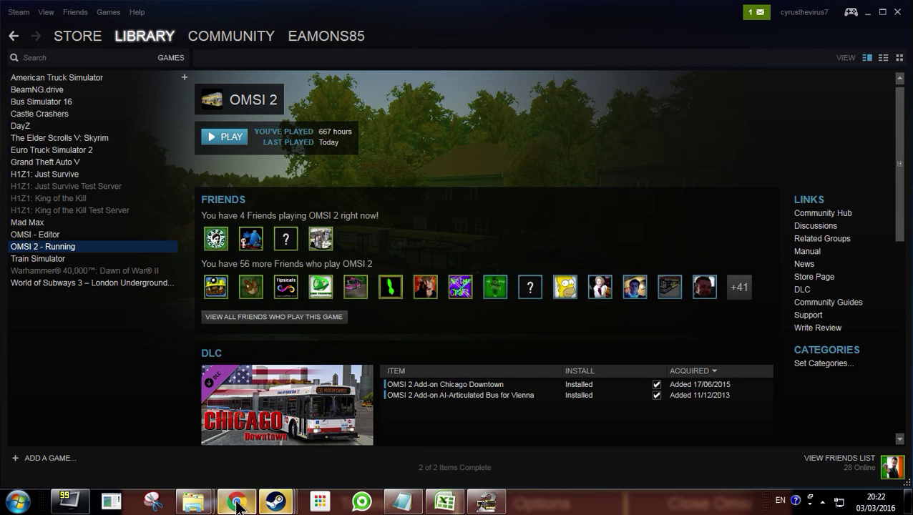
pyautogui.click(236, 501)
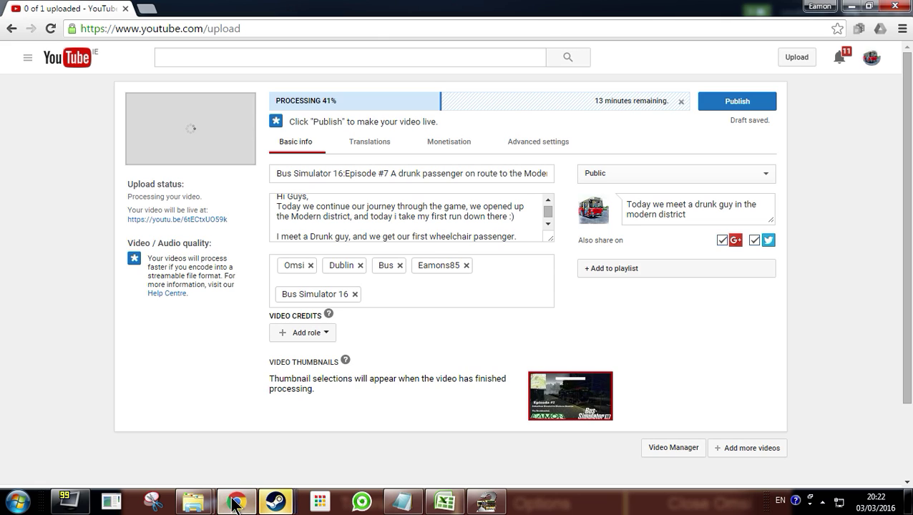
pyautogui.moveTo(194, 501)
pyautogui.click(230, 451)
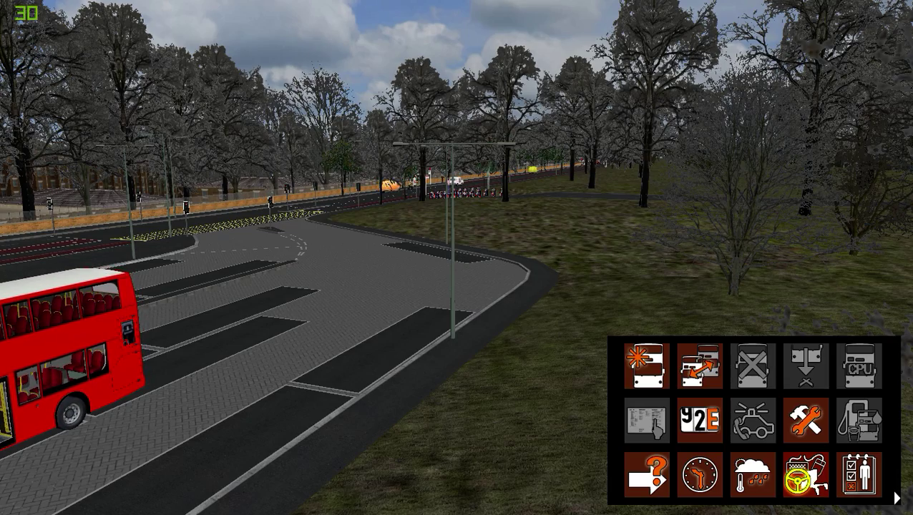
# Look around Crystal Palace Bus Station and examine the parked red AI double-decker up close
pyautogui.moveTo(288, 383); pyautogui.dragTo(155, 306)
pyautogui.scroll(5, 361, 136)
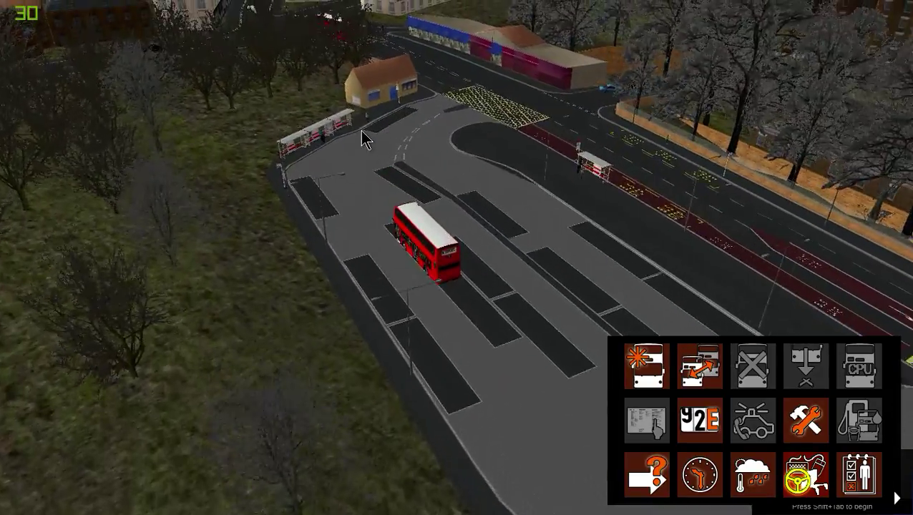
pyautogui.scroll(-5, 372, 179)
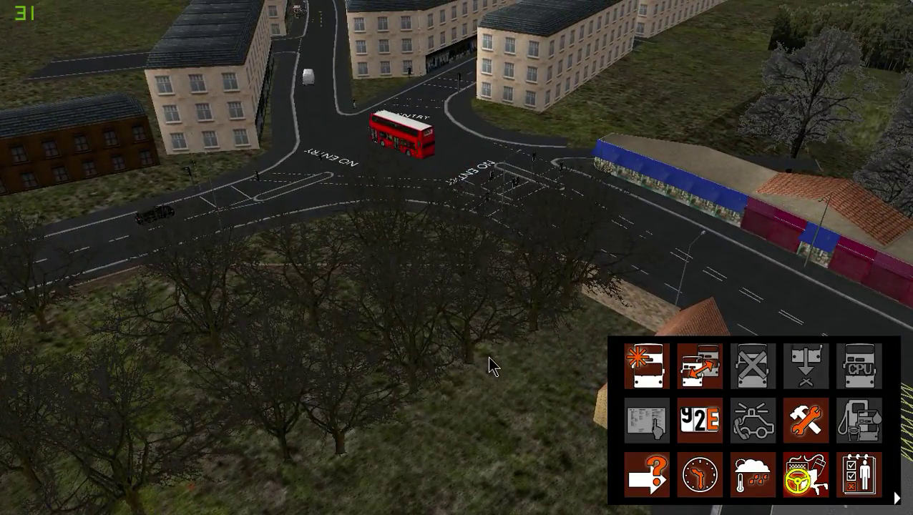
pyautogui.scroll(3, 488, 365)
pyautogui.scroll(4, 489, 365)
pyautogui.moveTo(488, 366); pyautogui.dragTo(344, 295)
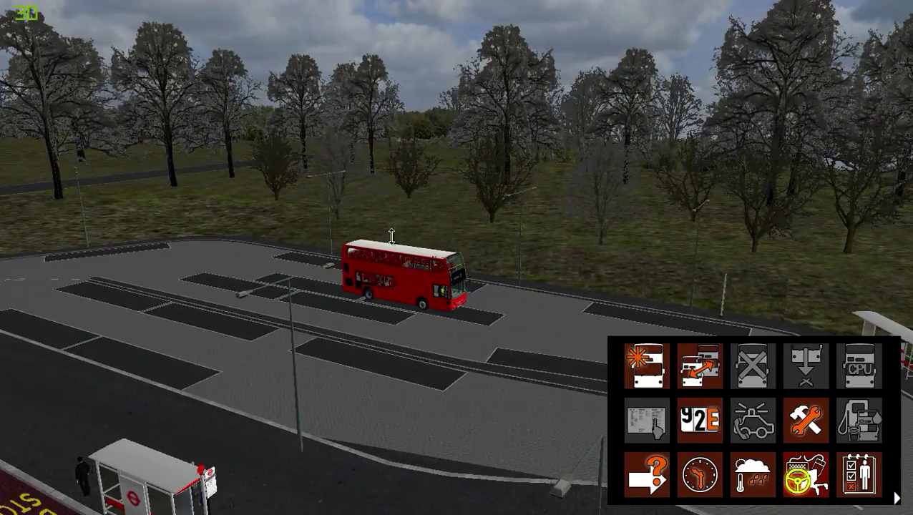
pyautogui.scroll(4, 396, 400)
pyautogui.scroll(3, 396, 401)
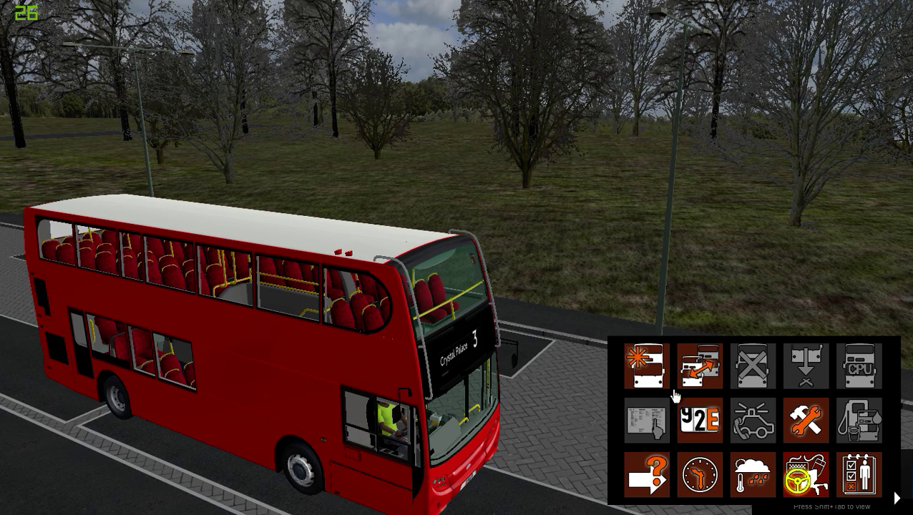
# Review the AI buses and their lines in the bus search list, and close it without switching to one
pyautogui.click(702, 365)
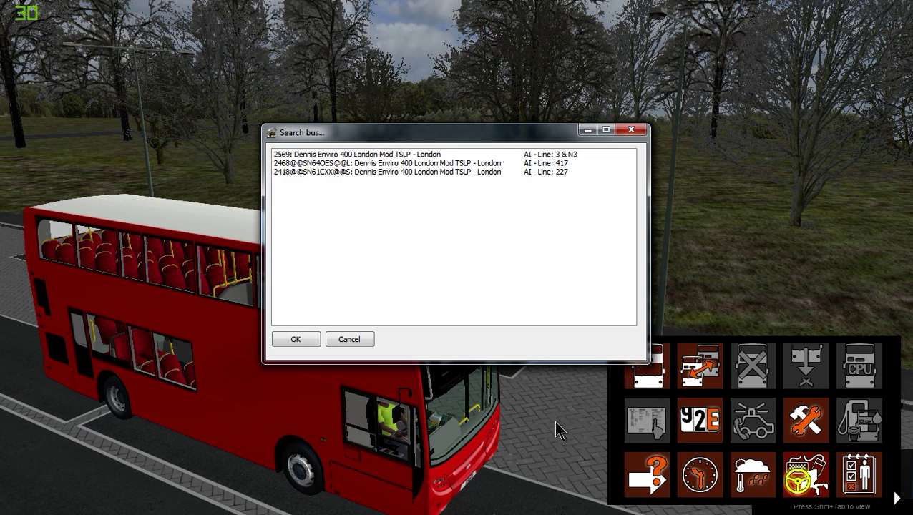
pyautogui.click(275, 155)
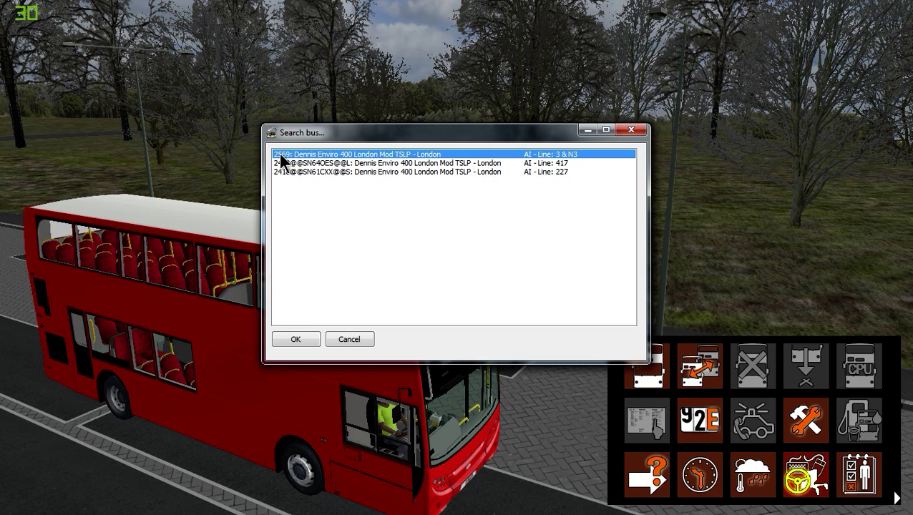
pyautogui.press('Down')
pyautogui.press('Down')
pyautogui.press('Up')
pyautogui.press('Up')
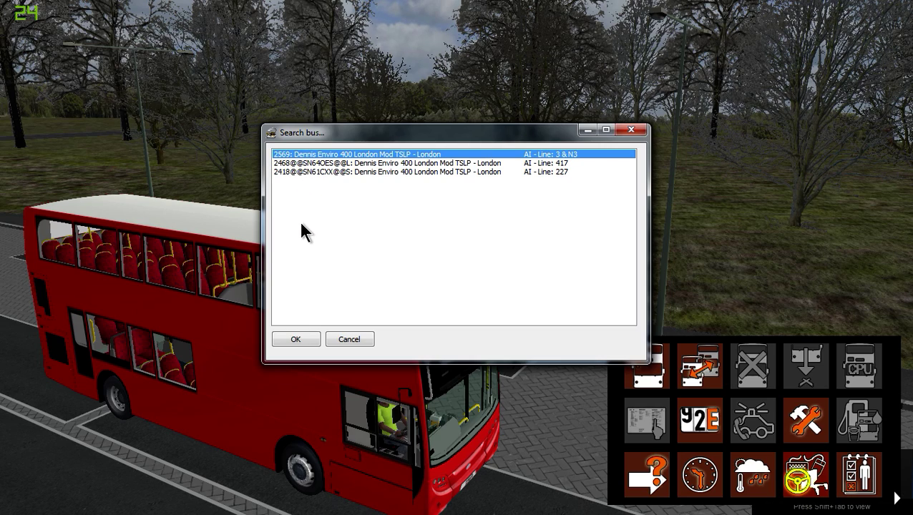
pyautogui.click(342, 338)
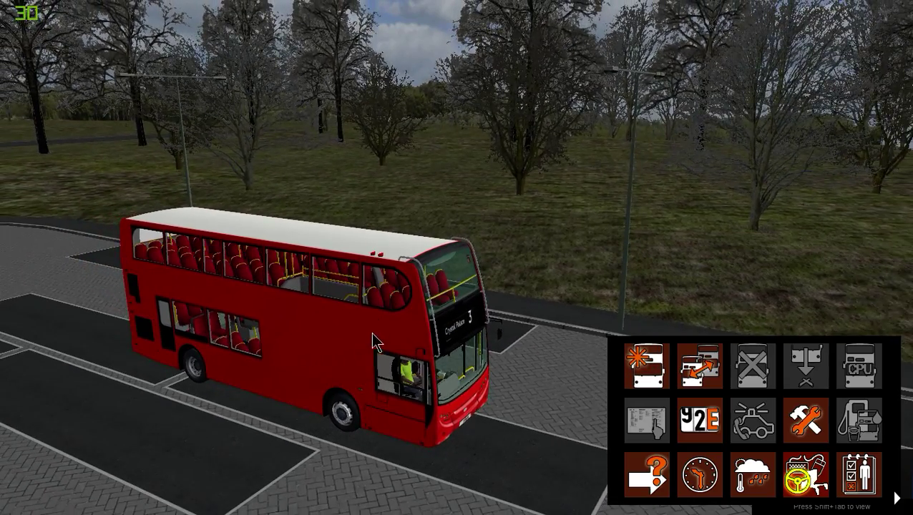
# Examine the front of the route 3 bus, including its destination display and number plate
pyautogui.moveTo(371, 333); pyautogui.dragTo(317, 369)
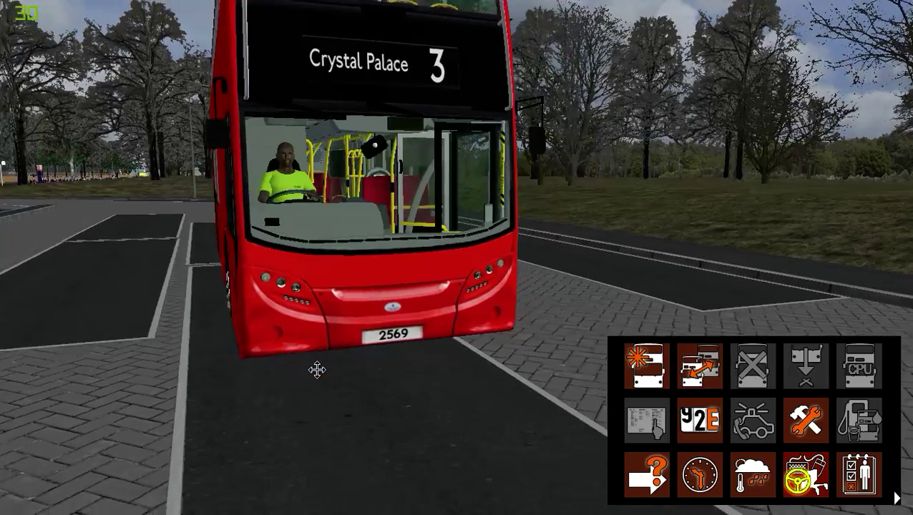
pyautogui.scroll(5, 317, 369)
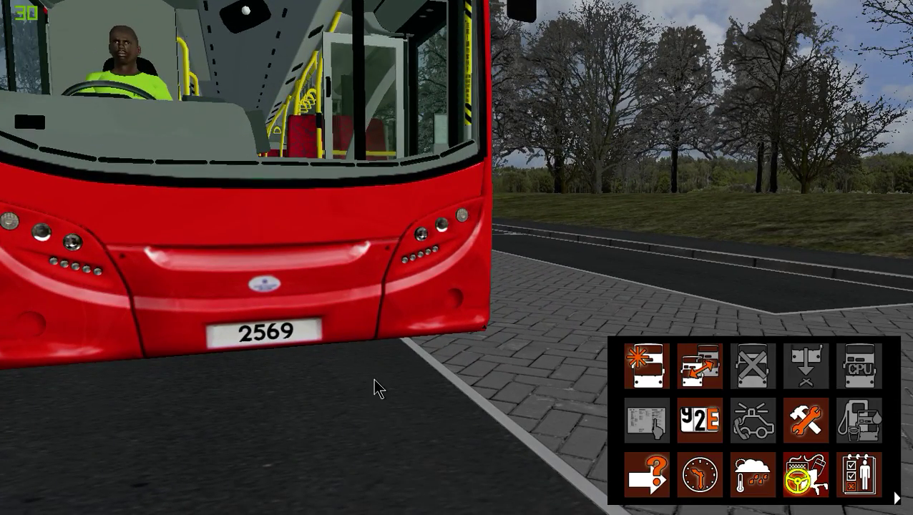
pyautogui.scroll(-6, 378, 388)
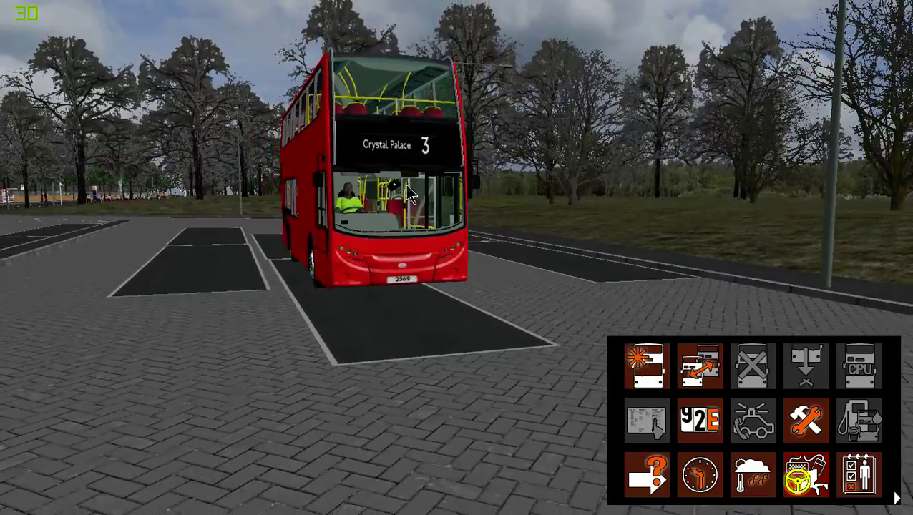
# Find the other AI bus on the street beyond the bus station and examine its rear, route number and plate
pyautogui.moveTo(405, 184); pyautogui.dragTo(388, 276)
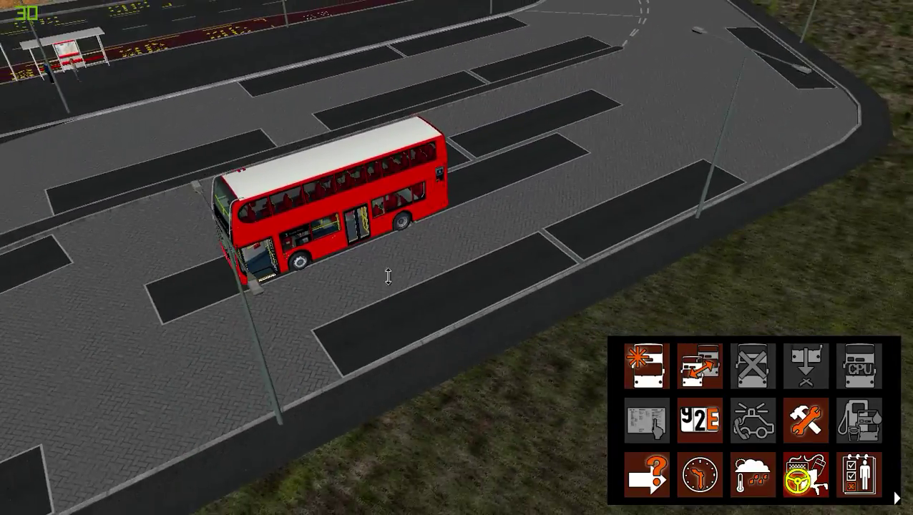
pyautogui.scroll(-4, 408, 153)
pyautogui.moveTo(408, 153); pyautogui.dragTo(408, 153)
pyautogui.scroll(5, 429, 179)
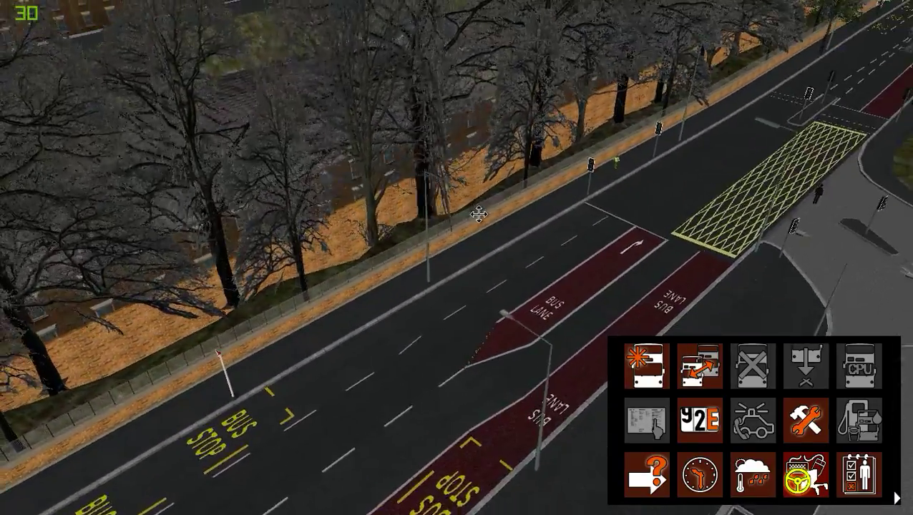
pyautogui.moveTo(479, 214); pyautogui.dragTo(326, 303)
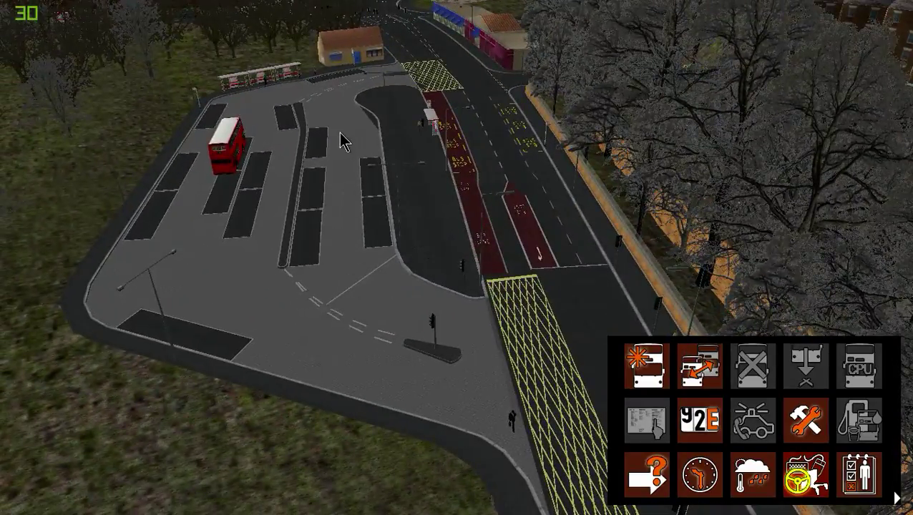
pyautogui.scroll(3, 341, 141)
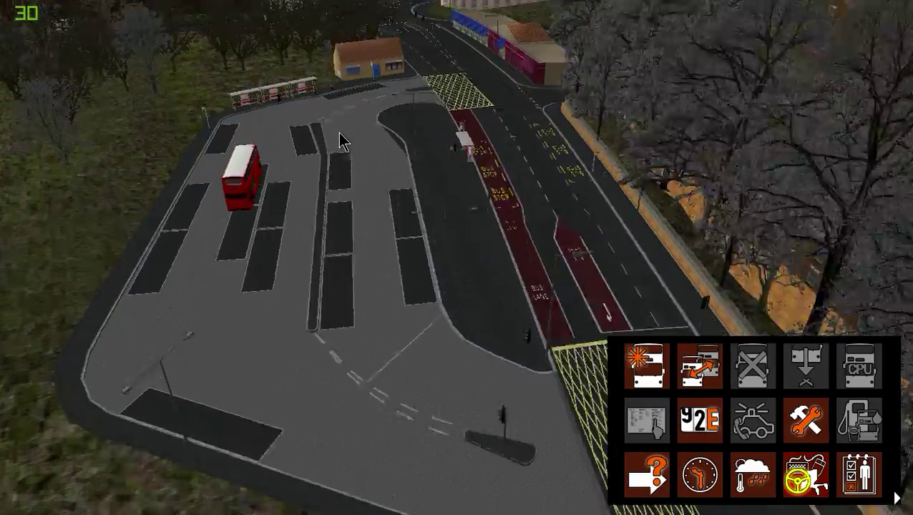
pyautogui.scroll(5, 341, 141)
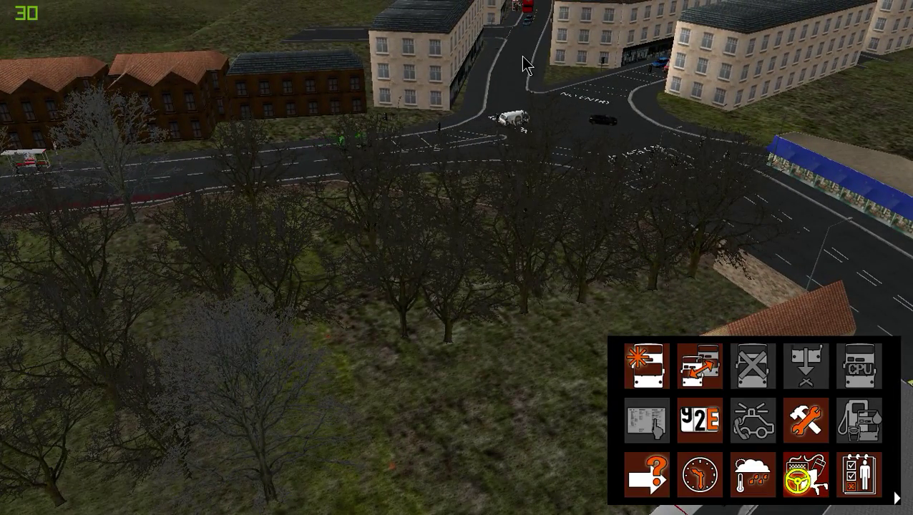
pyautogui.doubleClick(521, 55)
pyautogui.scroll(3, 415, 340)
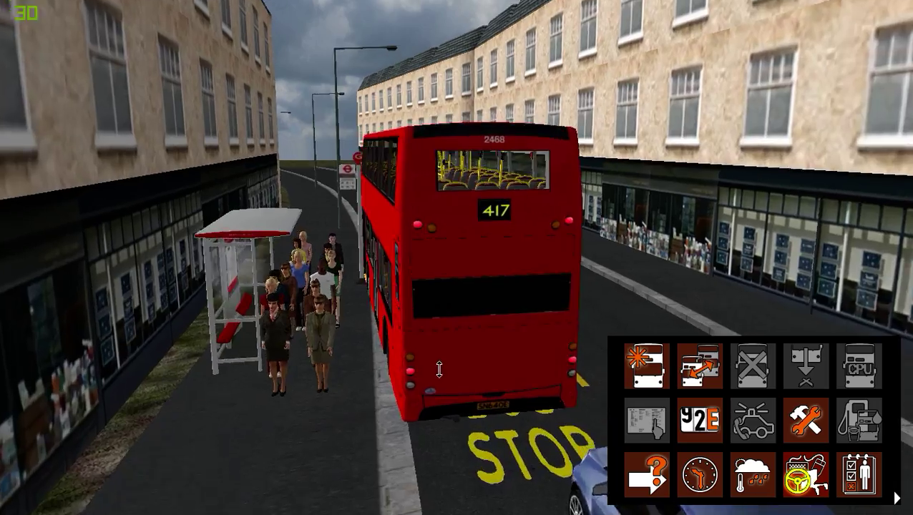
pyautogui.scroll(2, 438, 378)
pyautogui.scroll(-5, 437, 386)
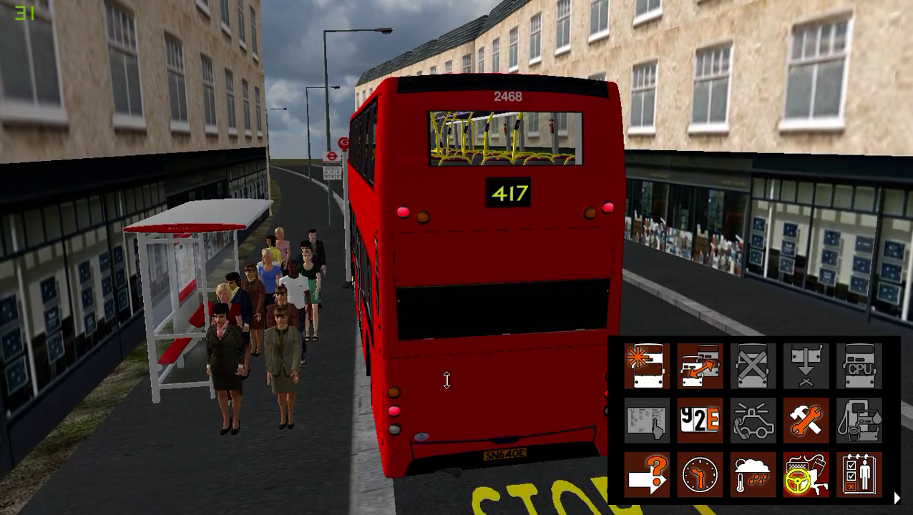
# Exit the map and quit OMSI 2 to return to the South_London_Map folder
pyautogui.press('F4')
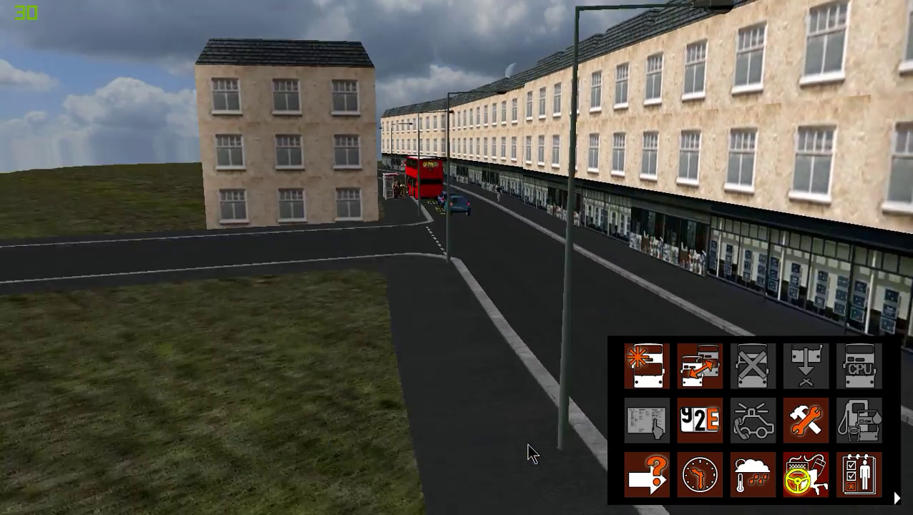
pyautogui.press('Escape')
pyautogui.press('Escape')
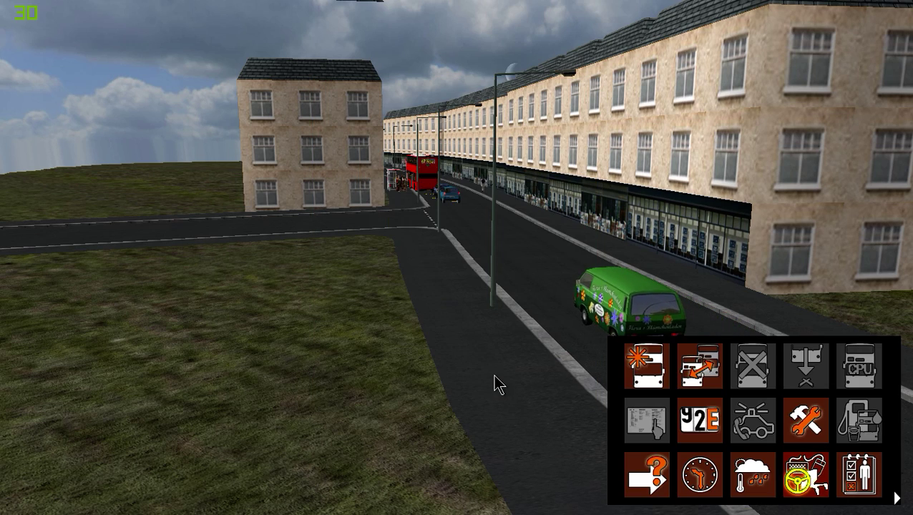
pyautogui.press('Escape')
pyautogui.click(485, 363)
pyautogui.press('Escape')
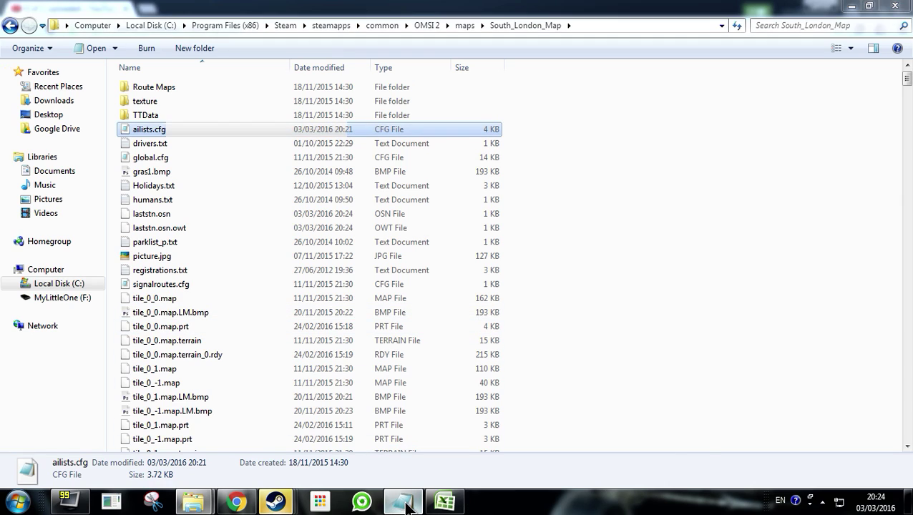
# Bring up the open Regs_London.org file in Notepad and close it, saving its changes
pyautogui.click(403, 503)
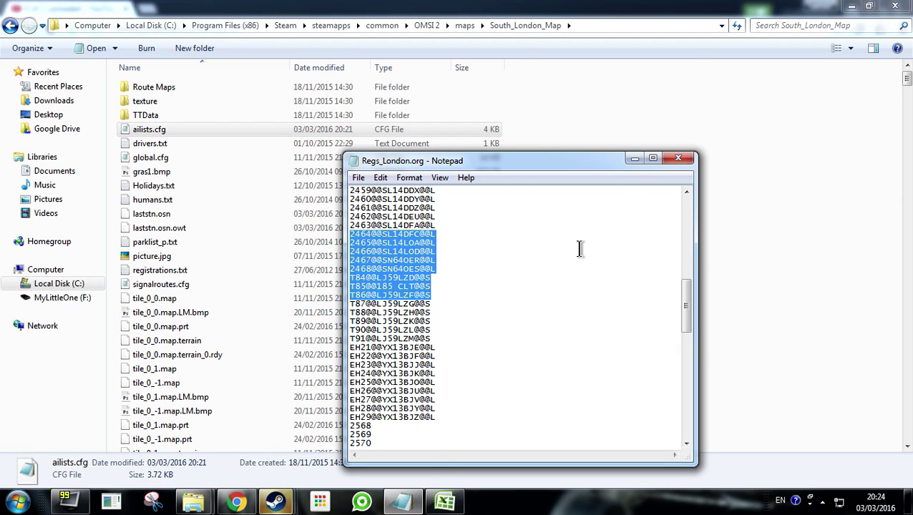
pyautogui.click(662, 161)
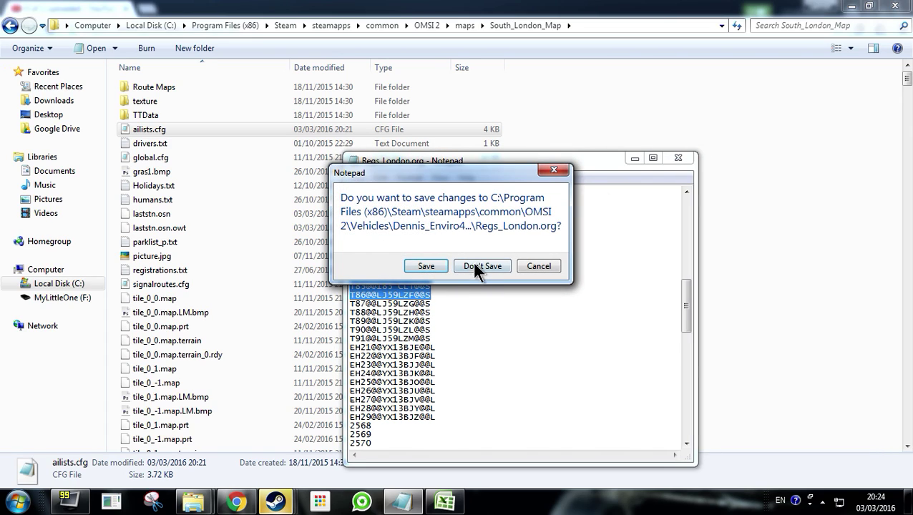
pyautogui.click(427, 266)
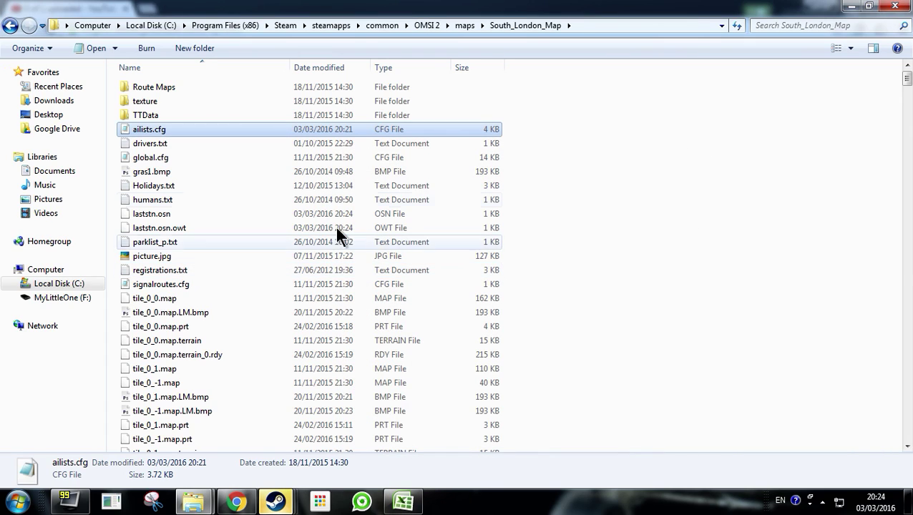
# Open ailists.cfg in a maximized window and examine the Abellio depot's E400_London_Mod.bus path and the fleet numbers from 2568 on
pyautogui.doubleClick(190, 129)
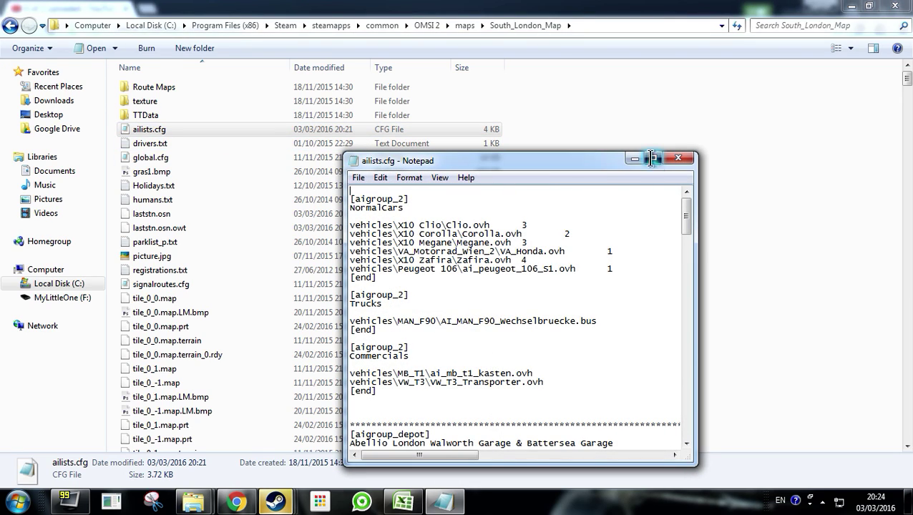
pyautogui.click(651, 158)
pyautogui.scroll(-5, 149, 244)
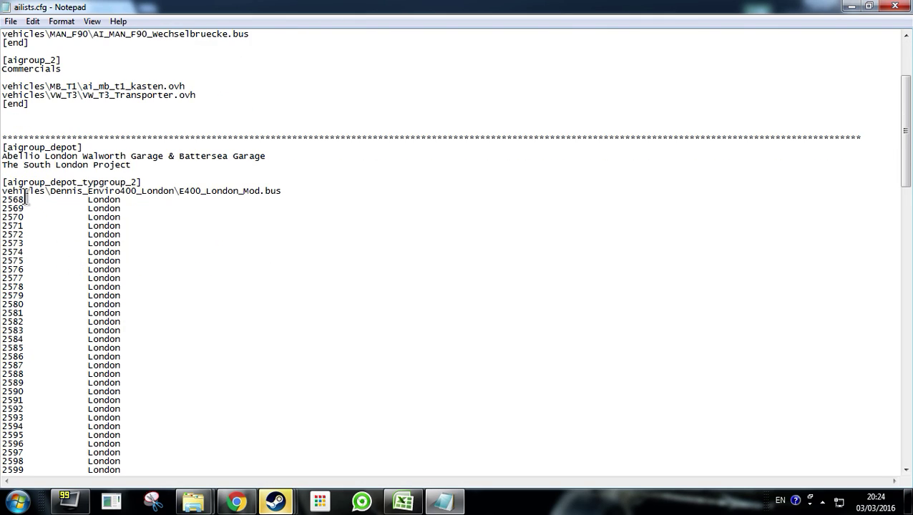
pyautogui.moveTo(2, 190); pyautogui.dragTo(278, 191)
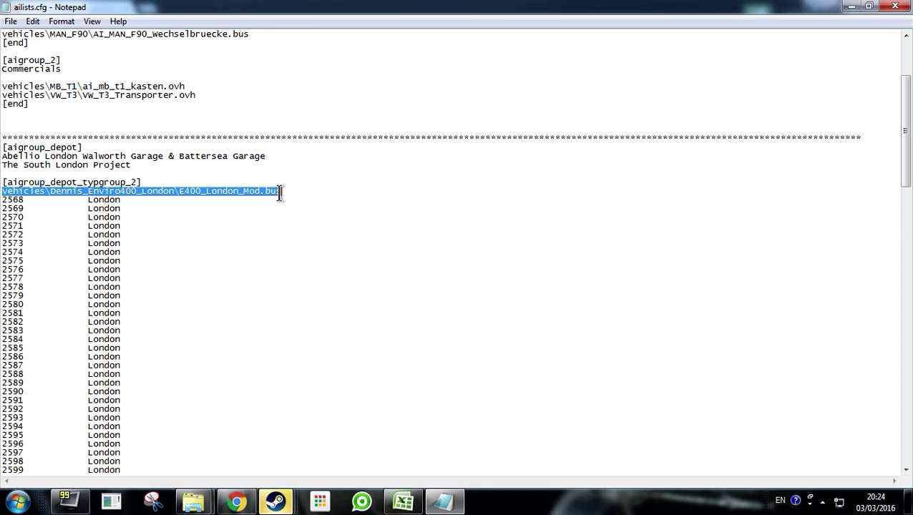
pyautogui.click(232, 234)
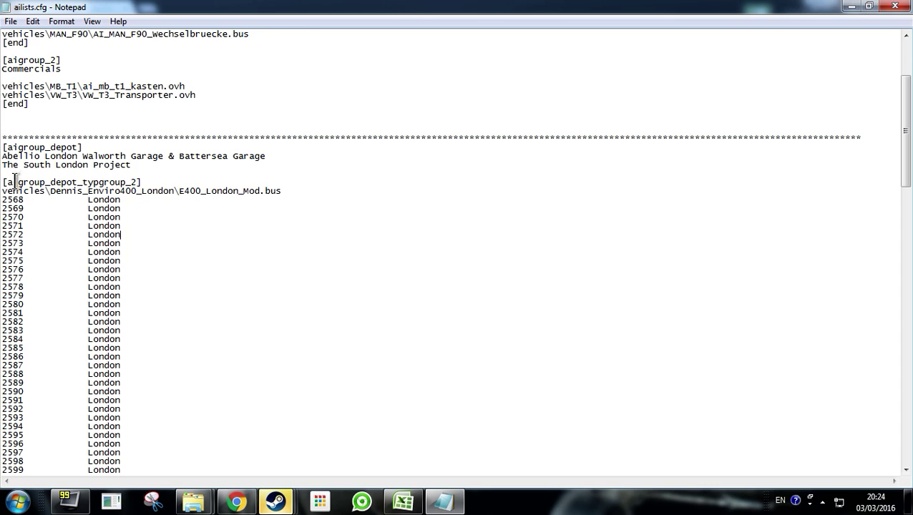
pyautogui.moveTo(4, 199); pyautogui.dragTo(26, 225)
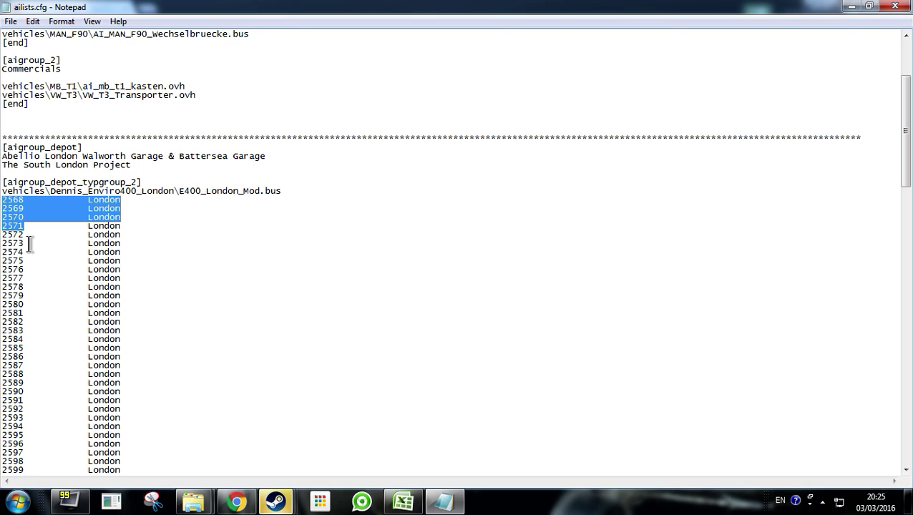
pyautogui.click(48, 230)
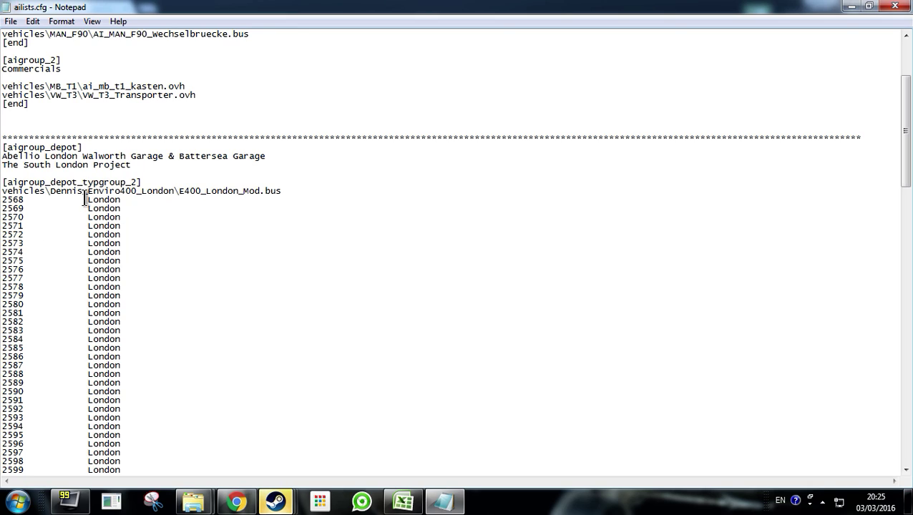
# Highlight the London repaint name beside fleet number 2568, then switch to the file explorer and open OMSI 2's Vehicles folder
pyautogui.moveTo(87, 200); pyautogui.dragTo(131, 203)
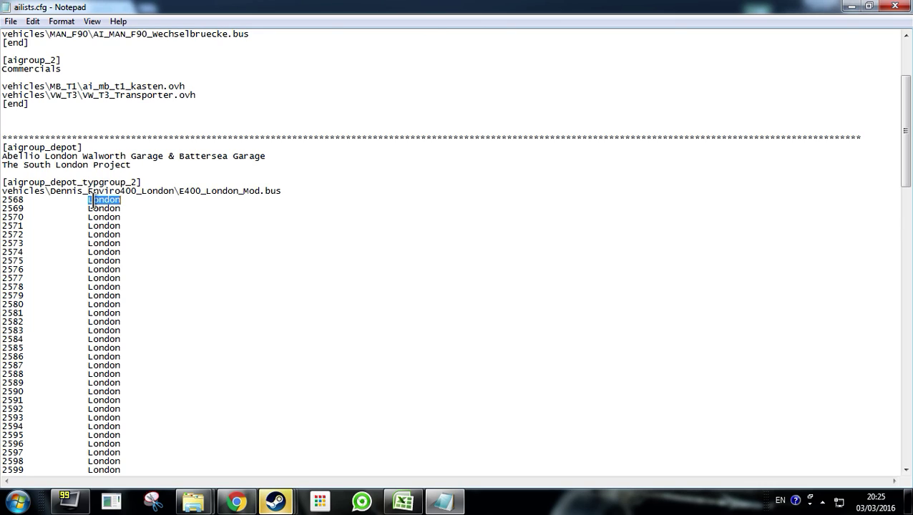
pyautogui.click(143, 214)
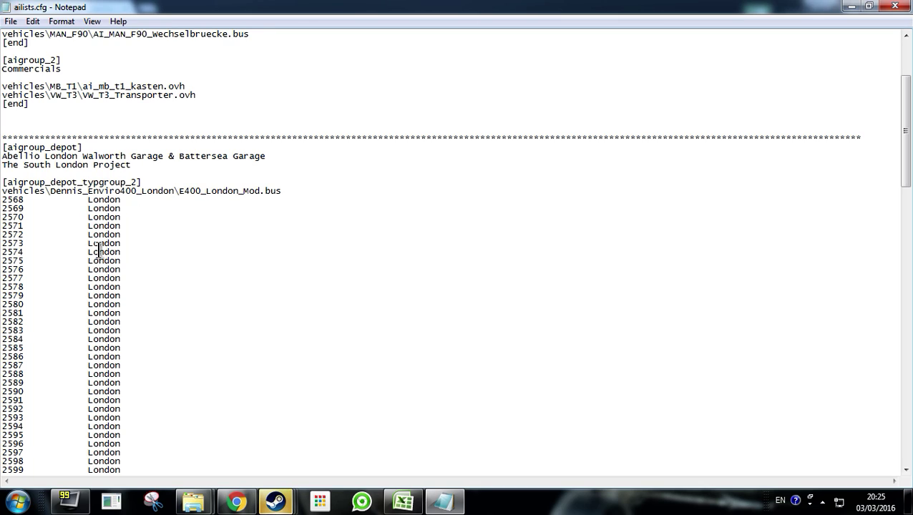
pyautogui.moveTo(191, 505)
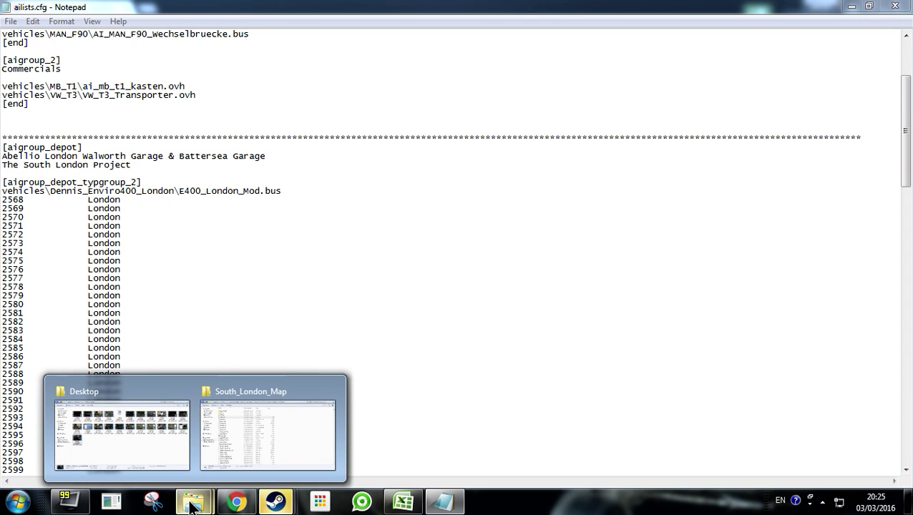
pyautogui.click(221, 437)
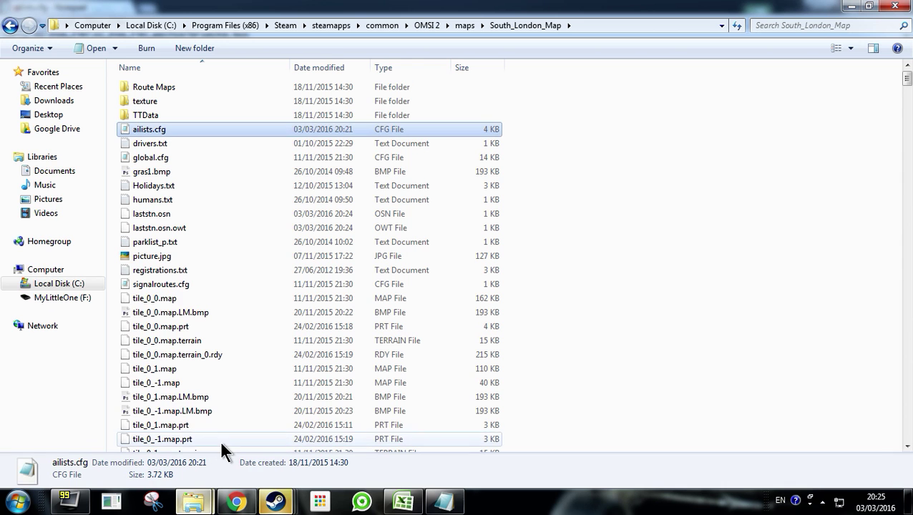
pyautogui.click(11, 26)
pyautogui.click(11, 26)
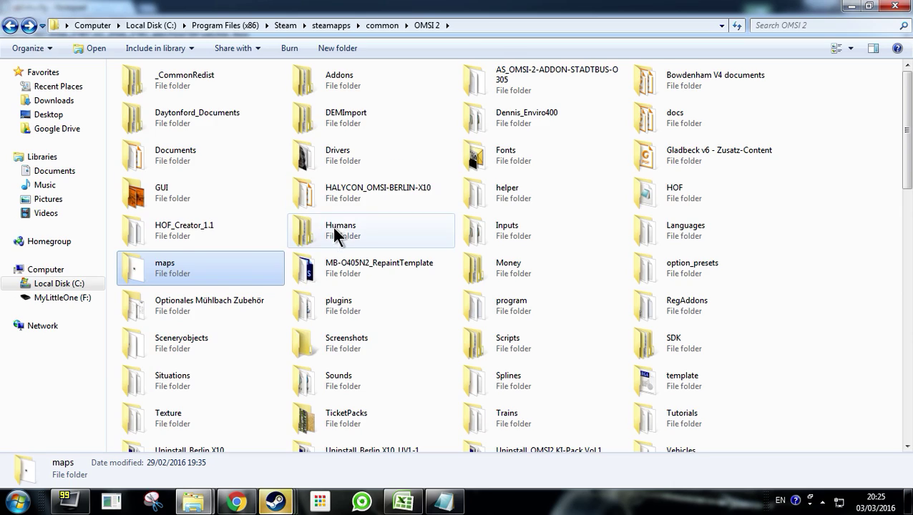
pyautogui.scroll(-5, 334, 234)
pyautogui.doubleClick(672, 141)
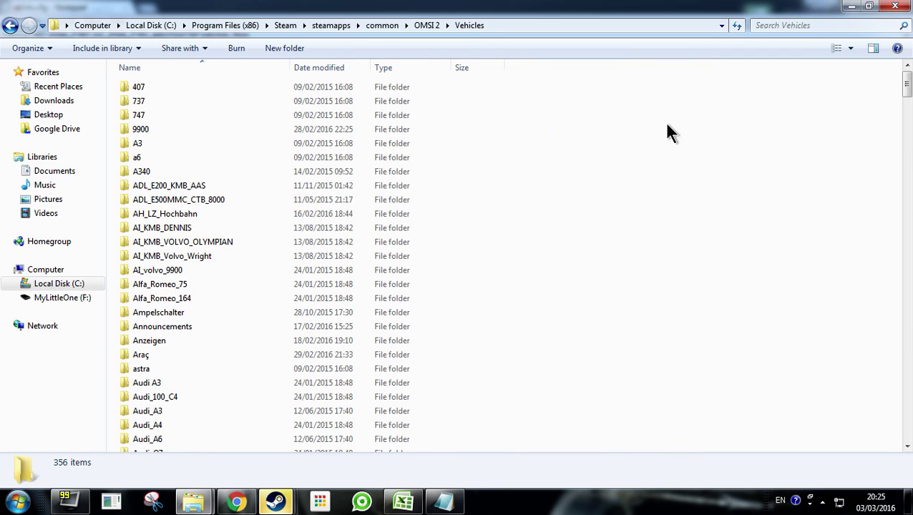
# Find the Dennis_Enviro400_London vehicle folder and open its Texture\Repaints subfolder
pyautogui.click(352, 240)
pyautogui.press('d')
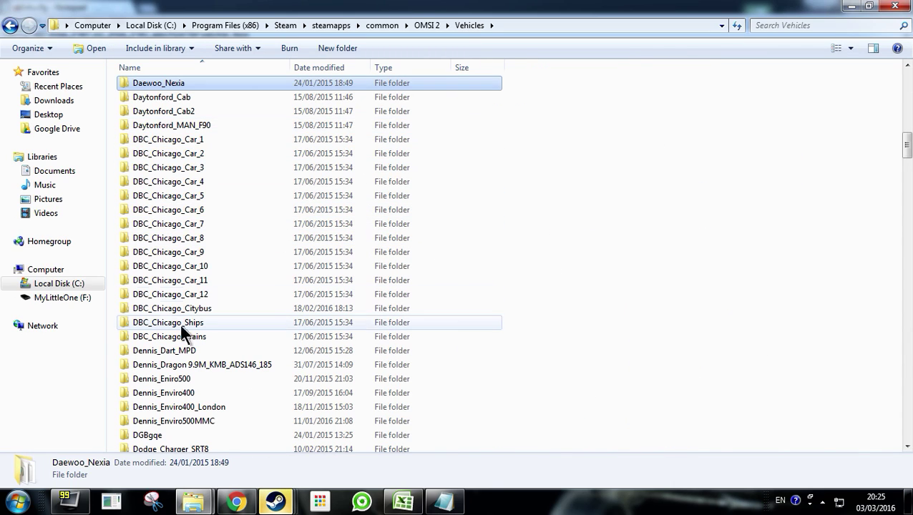
pyautogui.doubleClick(177, 392)
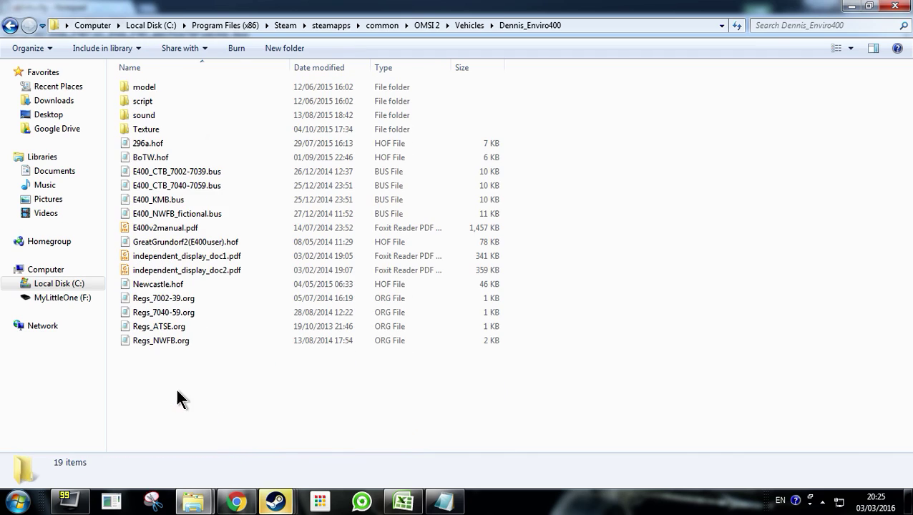
pyautogui.click(10, 25)
pyautogui.scroll(-2, 159, 299)
pyautogui.doubleClick(178, 332)
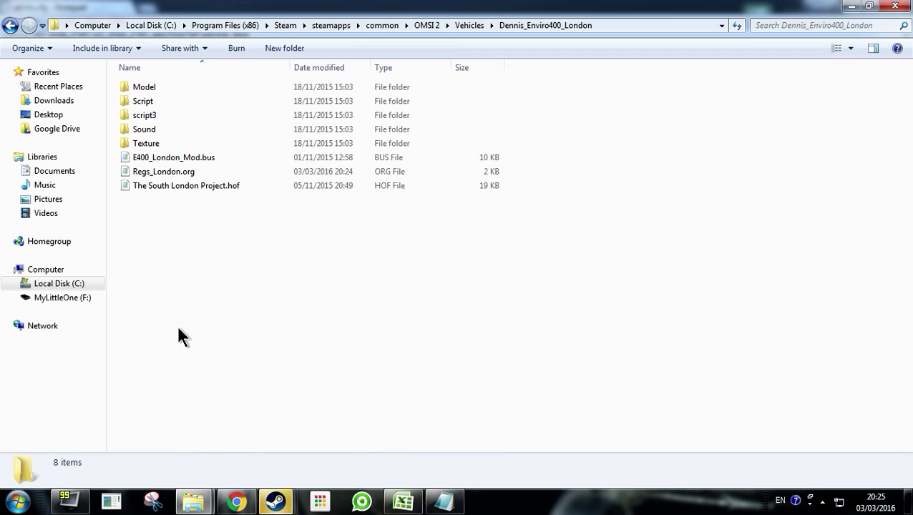
pyautogui.doubleClick(141, 143)
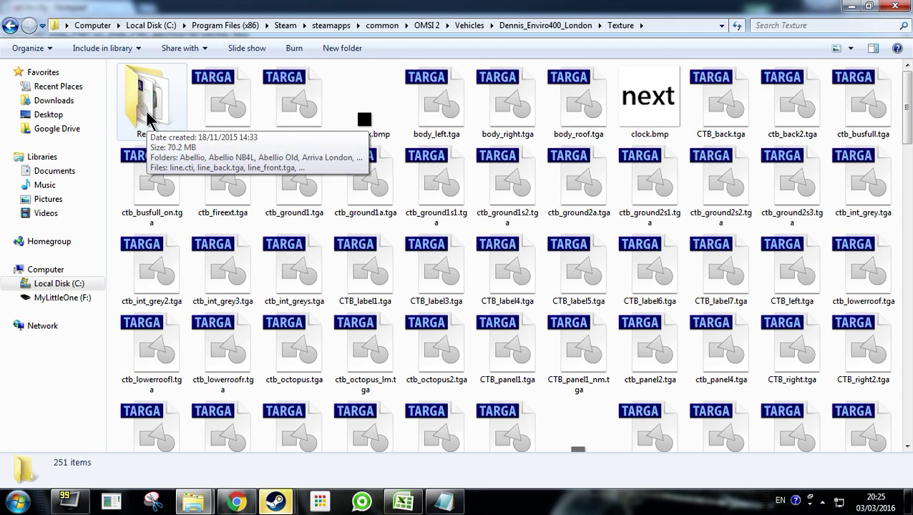
pyautogui.doubleClick(150, 119)
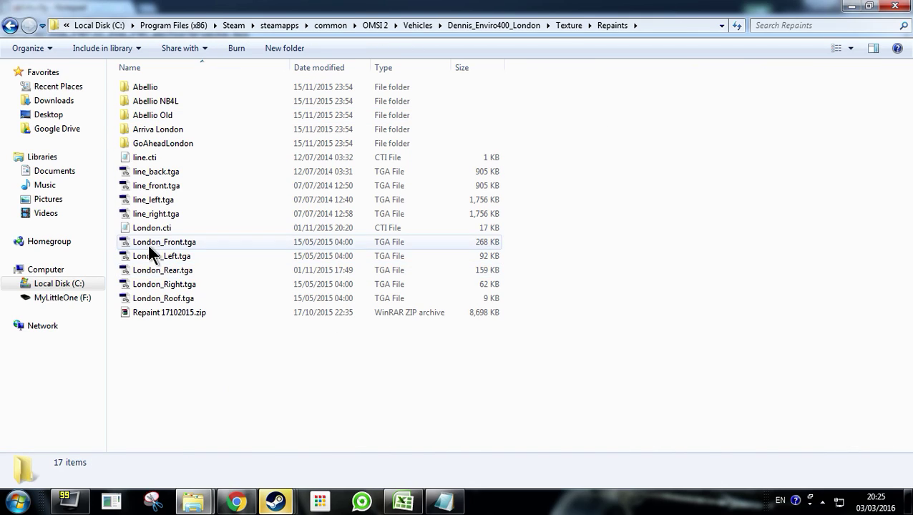
# Open London.cti, examine the repaint names in its item entries, and close the file
pyautogui.doubleClick(244, 226)
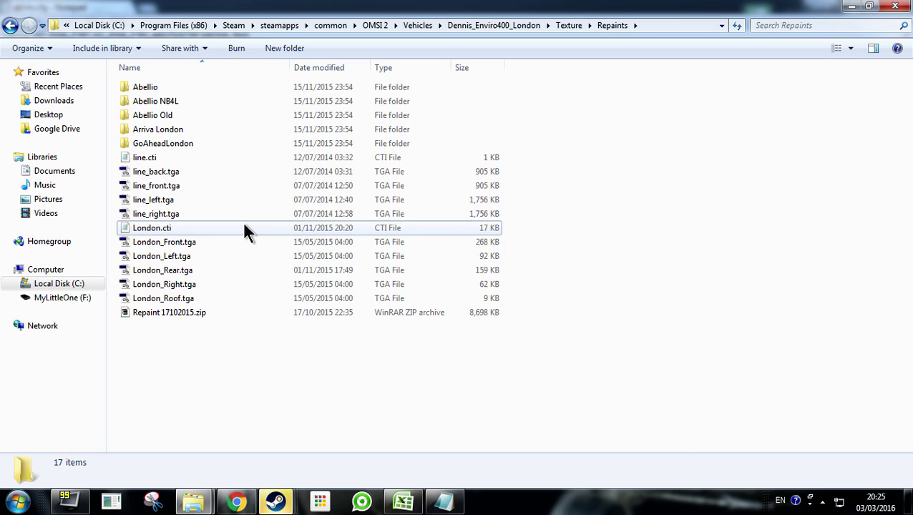
pyautogui.scroll(-15, 420, 256)
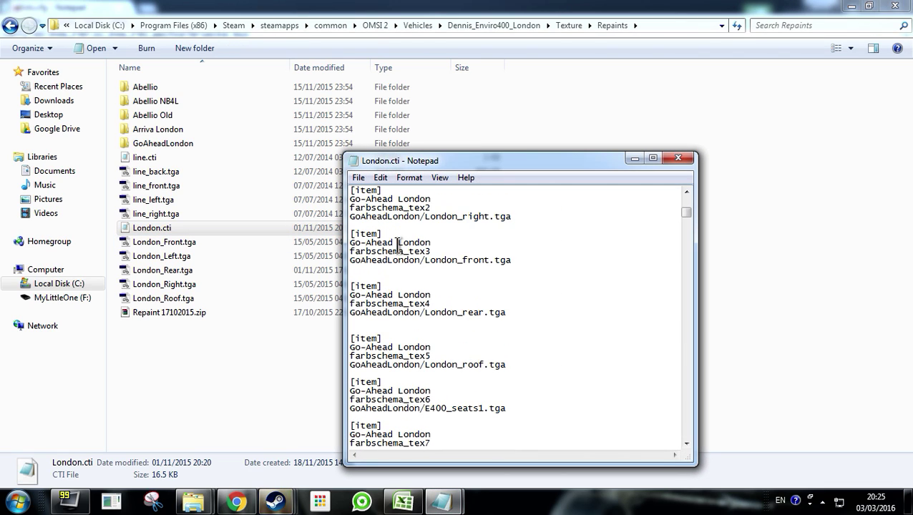
pyautogui.scroll(6, 416, 275)
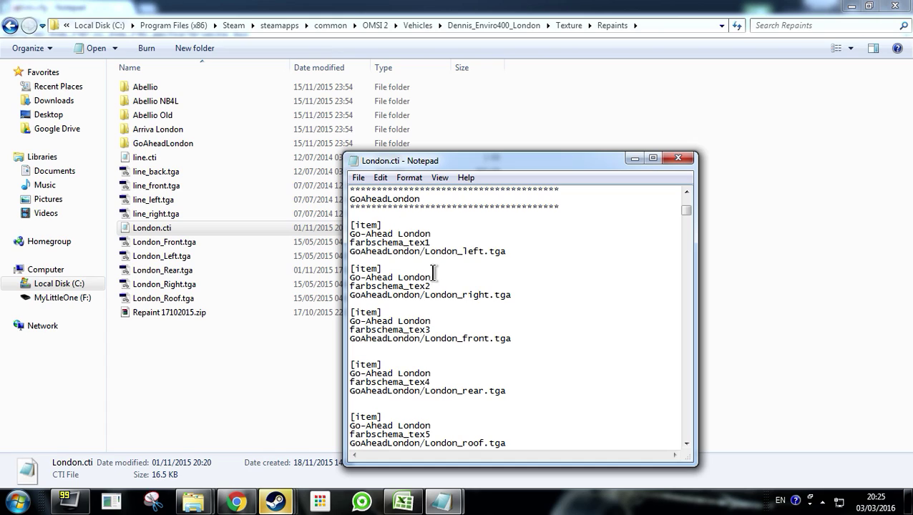
pyautogui.scroll(4, 437, 266)
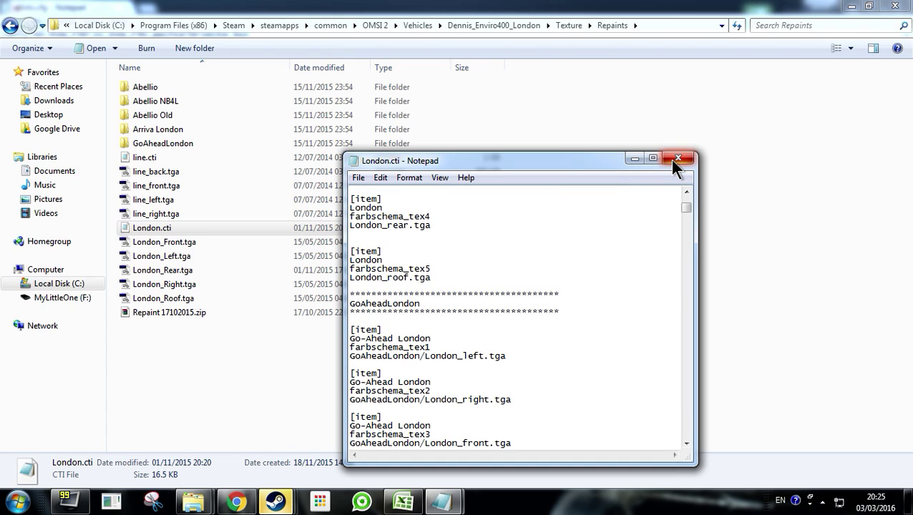
pyautogui.moveTo(687, 212); pyautogui.dragTo(694, 329)
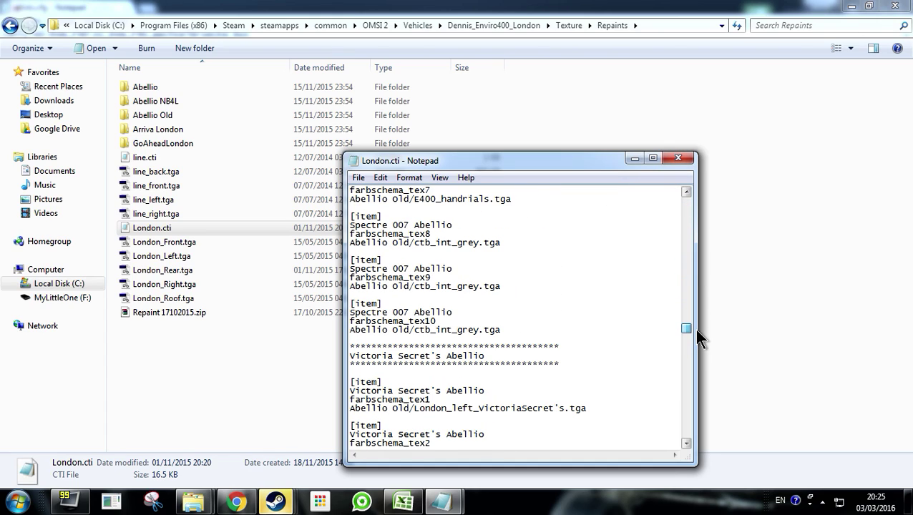
pyautogui.click(678, 158)
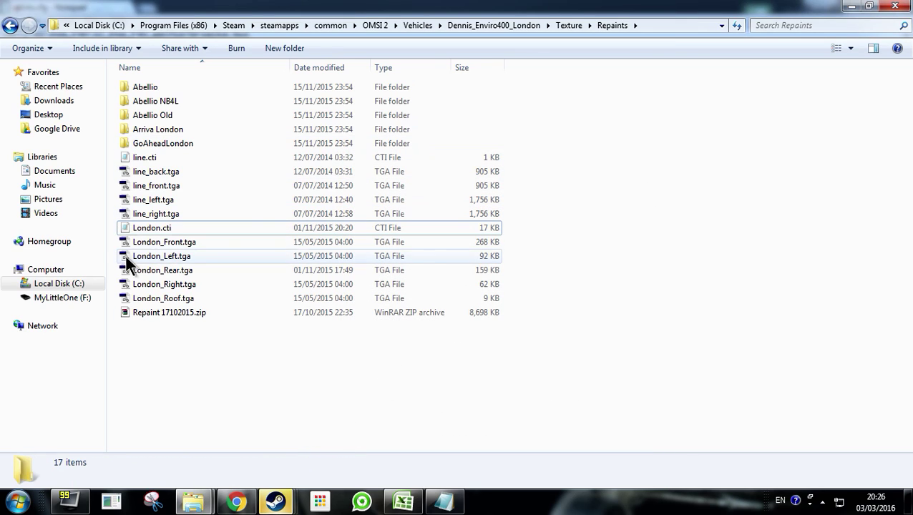
# Return to ailists.cfg, examine the Abellio London SD depot's registration entries and E400_London_Mod.bus path, and show the desktop
pyautogui.click(458, 504)
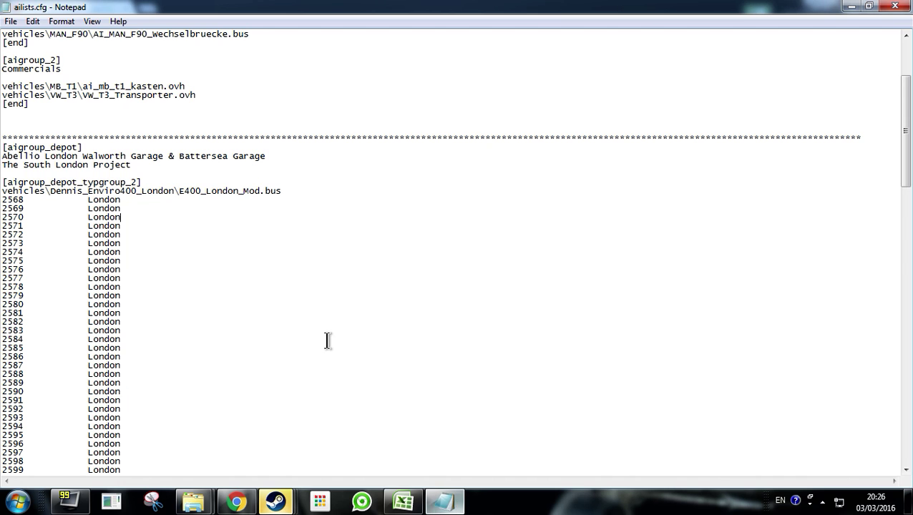
pyautogui.scroll(-16, 211, 265)
pyautogui.scroll(-2, 208, 268)
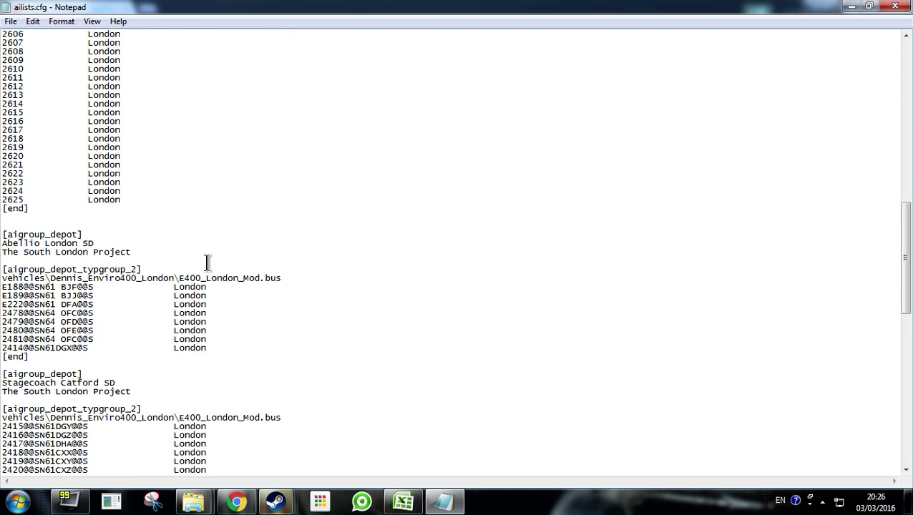
pyautogui.moveTo(40, 295); pyautogui.dragTo(55, 296)
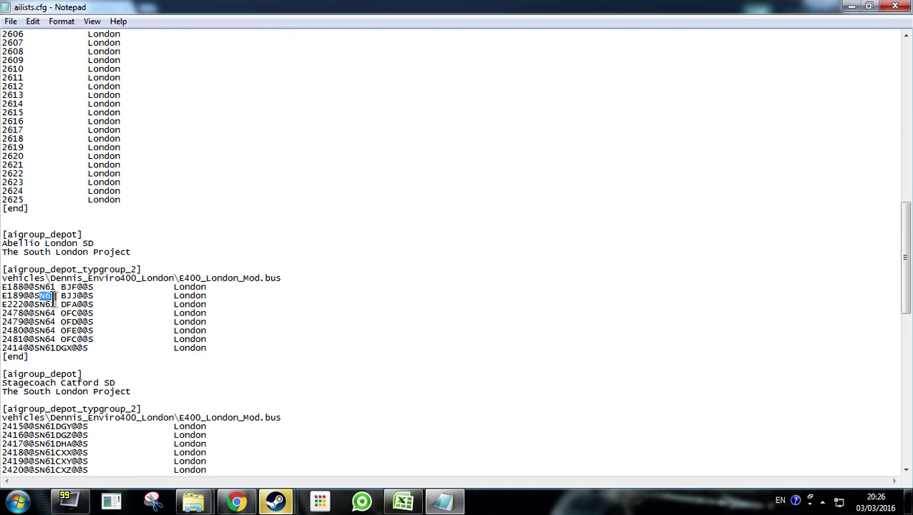
pyautogui.click(106, 294)
pyautogui.scroll(-2, 137, 291)
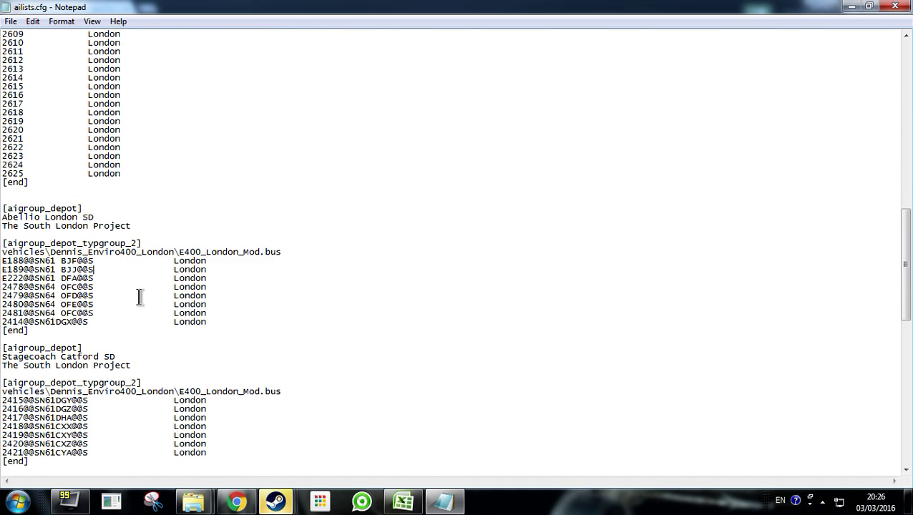
pyautogui.moveTo(3, 226); pyautogui.dragTo(283, 228)
pyautogui.click(274, 269)
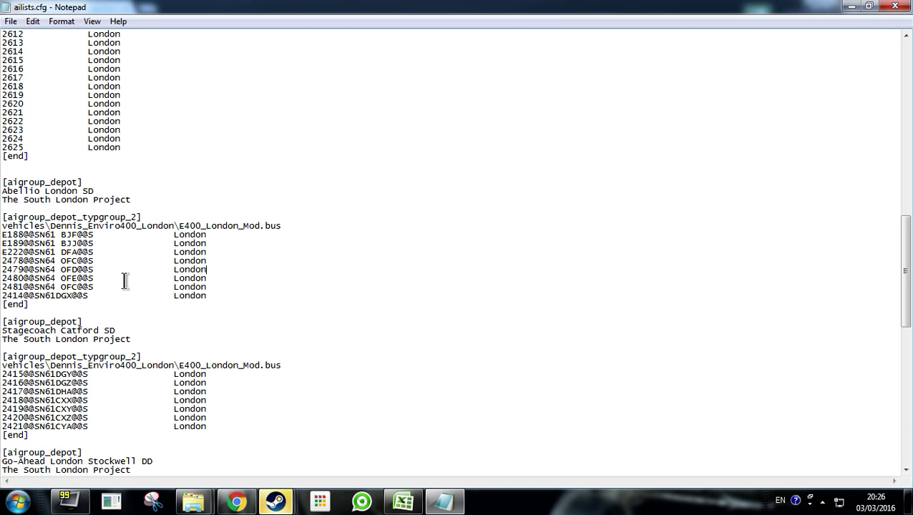
pyautogui.click(908, 501)
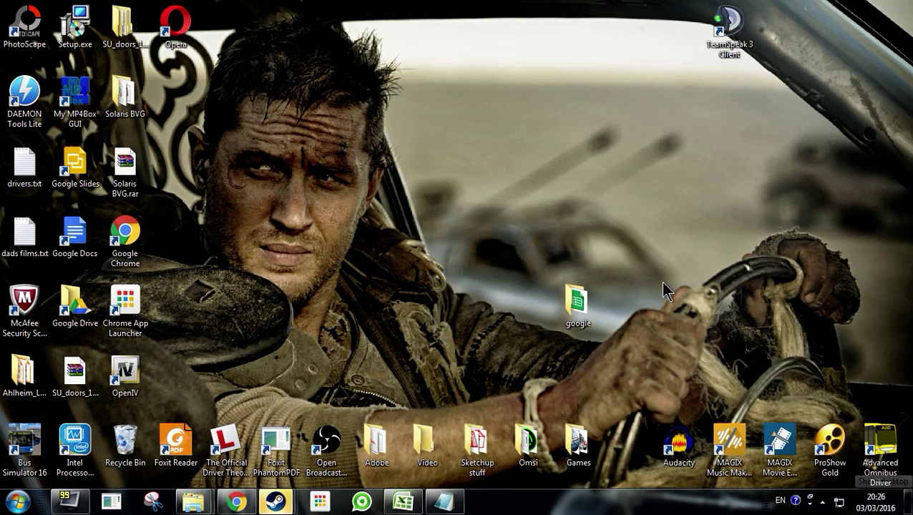